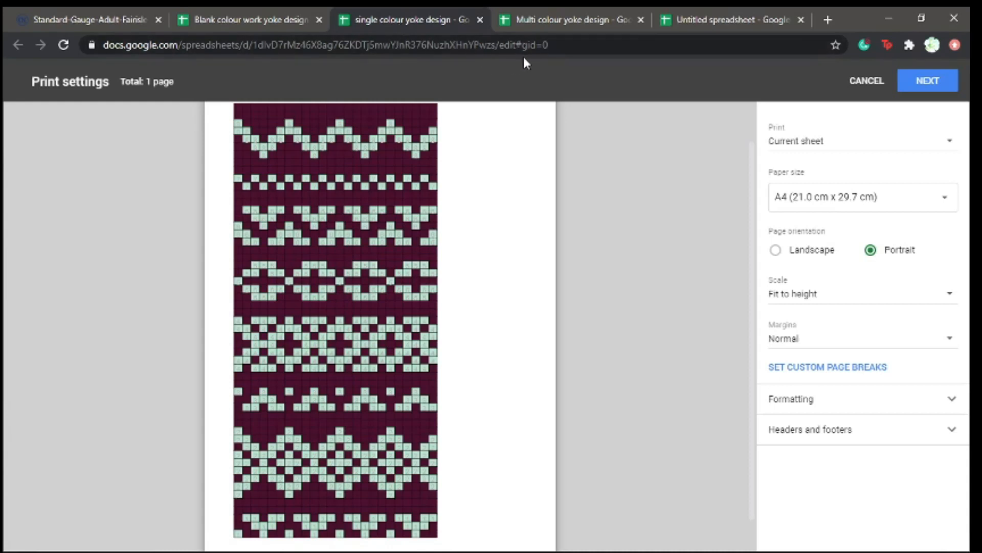
Close the existing untitled spreadsheet and bring up the first page of the Standard-Gauge-Adult-Fairisle-Pullover PDF
left_click(574, 23)
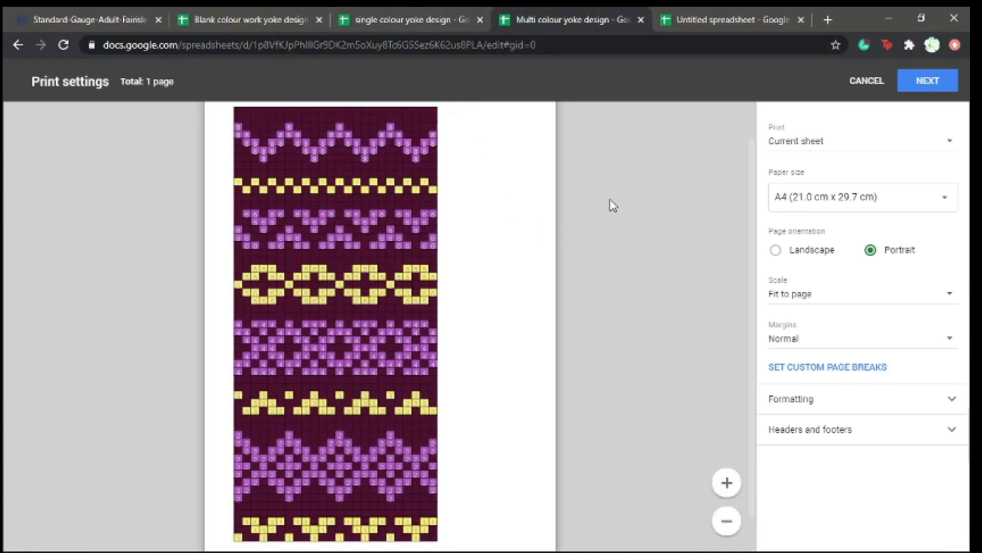
left_click(801, 19)
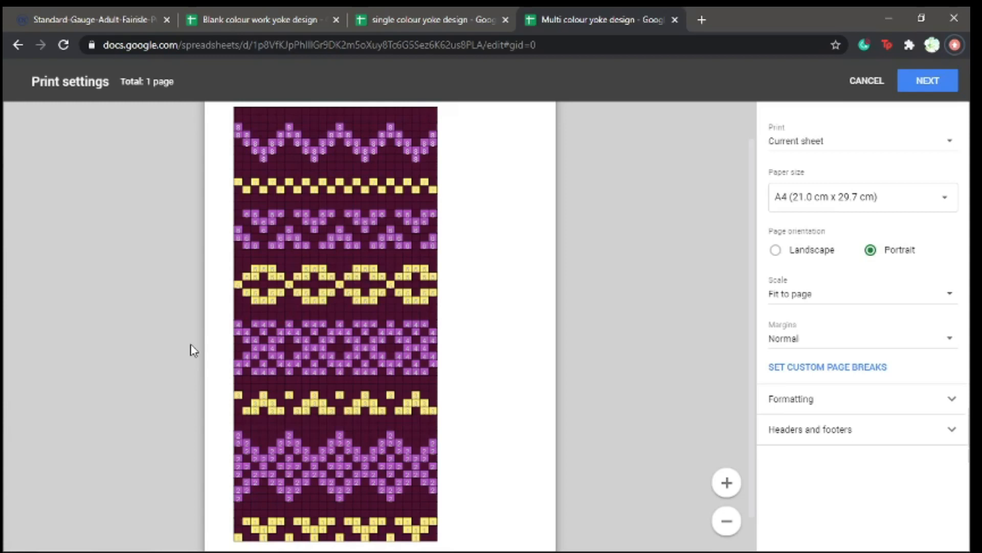
left_click(82, 23)
scroll(312, 335, "up", 20)
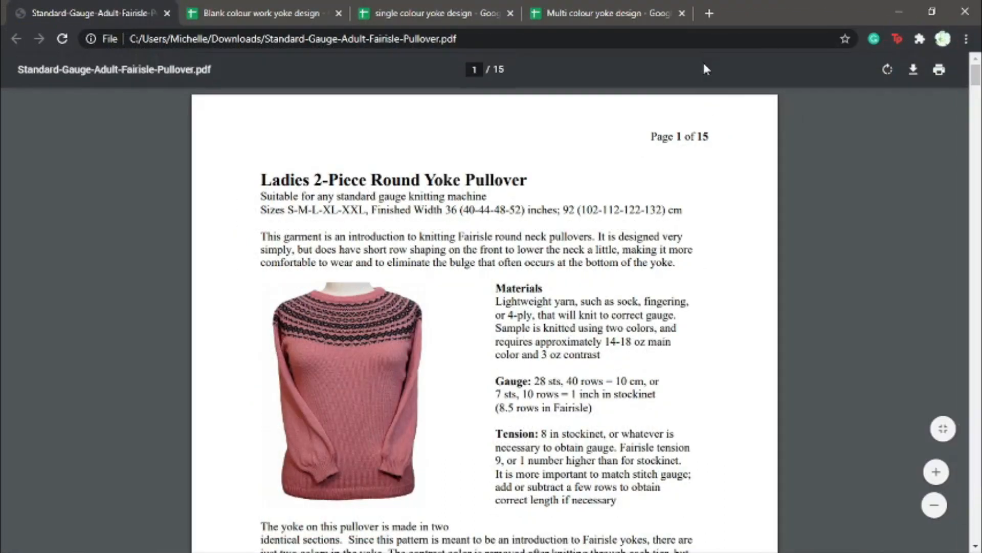
Open Google Sheets from a new browser tab and create a blank spreadsheet
left_click(709, 13)
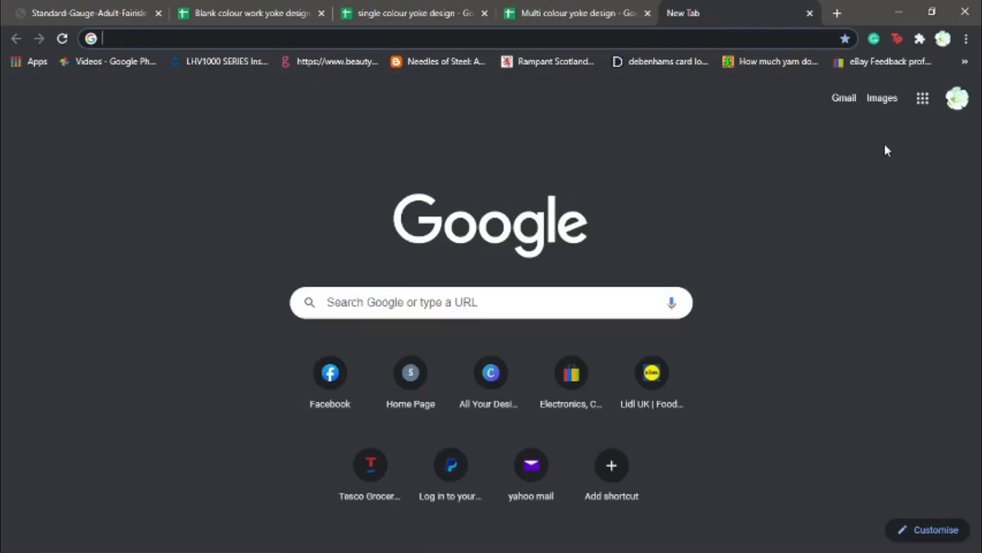
left_click(924, 108)
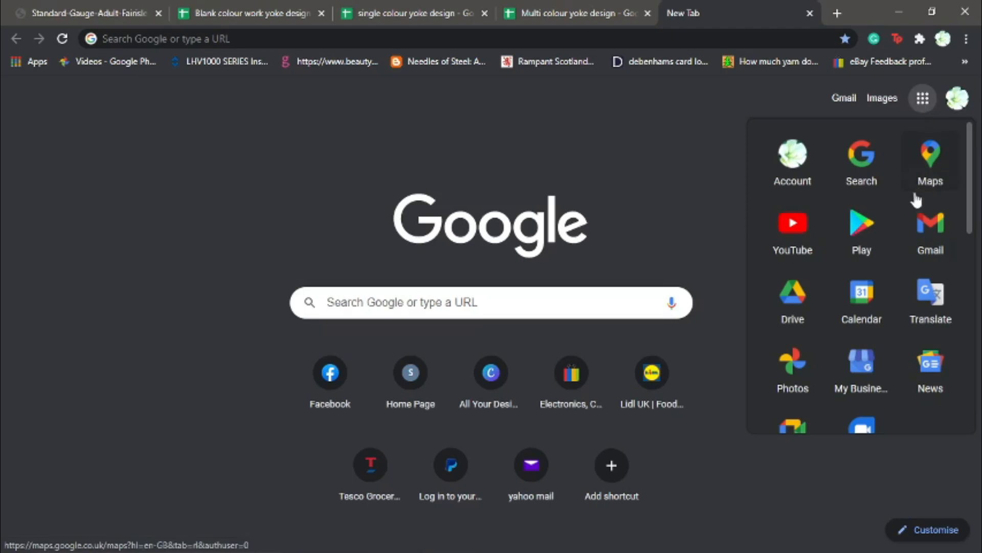
scroll(901, 215, "down", 4)
scroll(811, 297, "down", 3)
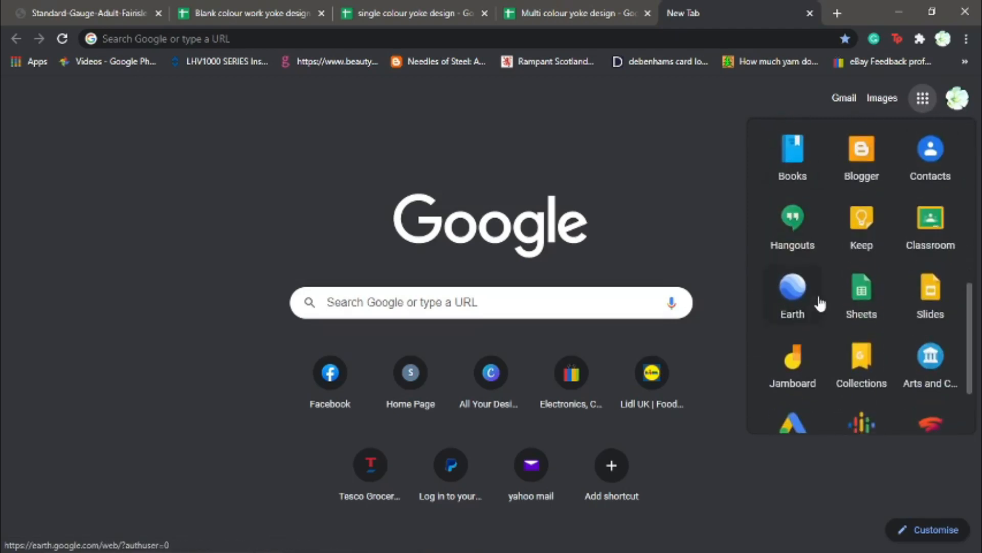
left_click(860, 291)
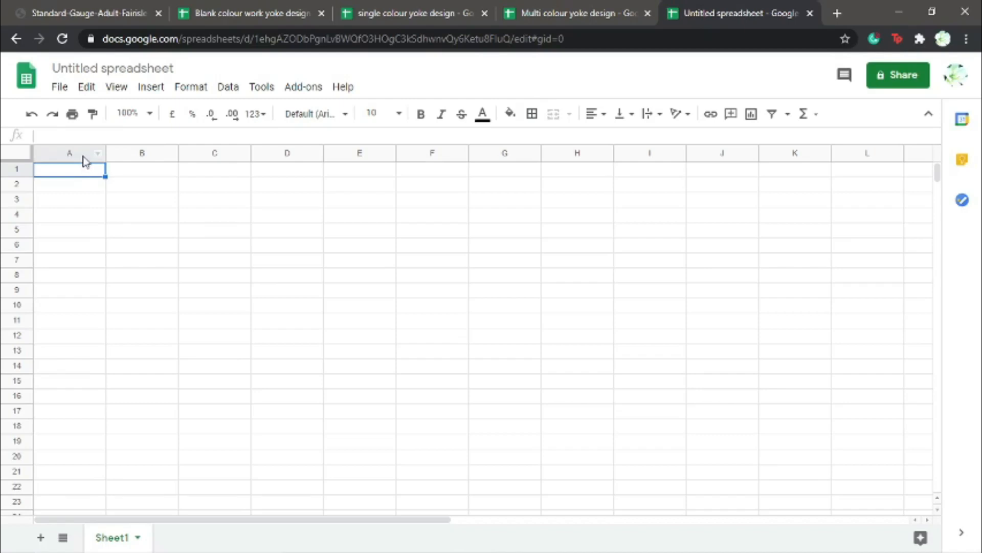
left_click(76, 151)
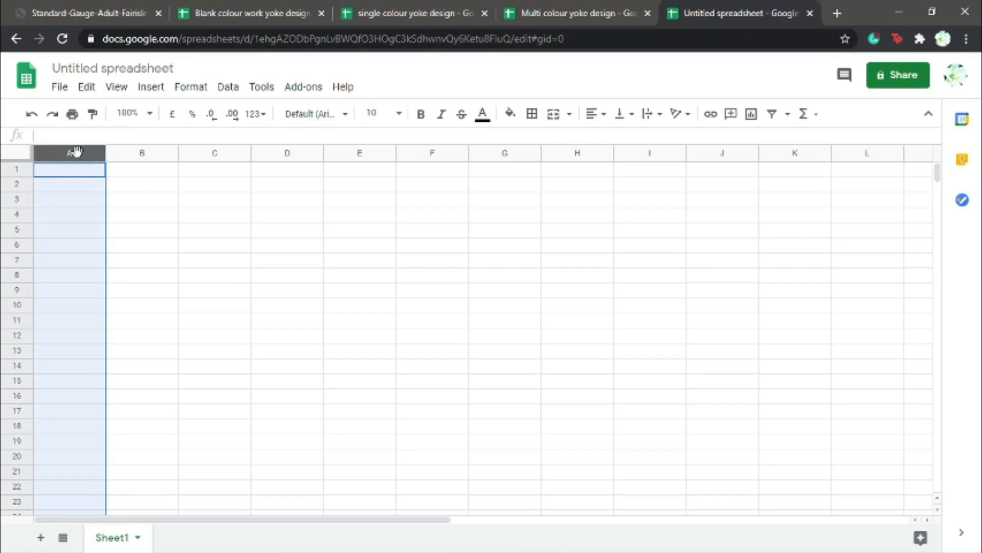
left_click(15, 184)
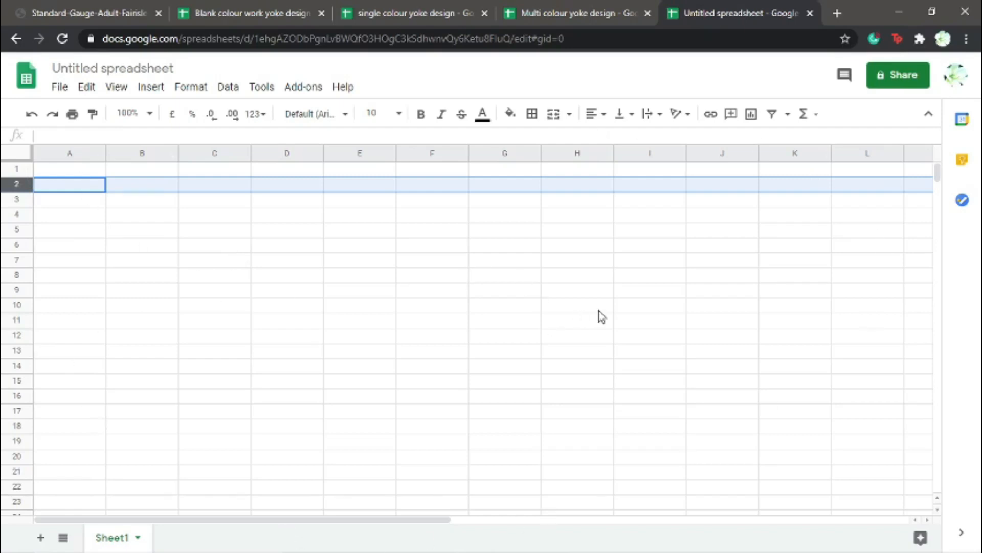
Examine the yoke chart on page 2 of the pullover PDF for its number of stitches and rows
left_click(102, 15)
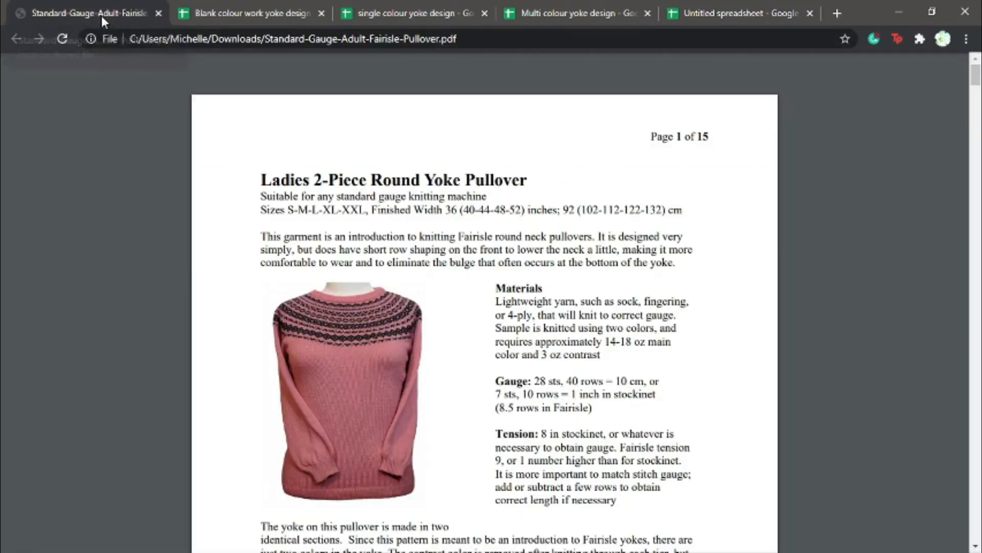
scroll(266, 170, "down", 4)
scroll(266, 169, "down", 15)
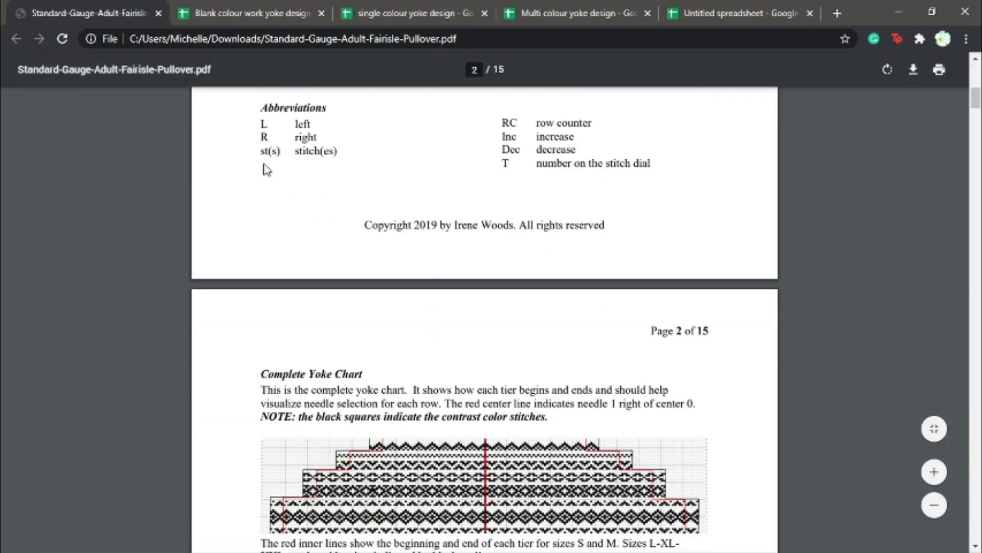
scroll(266, 169, "down", 2)
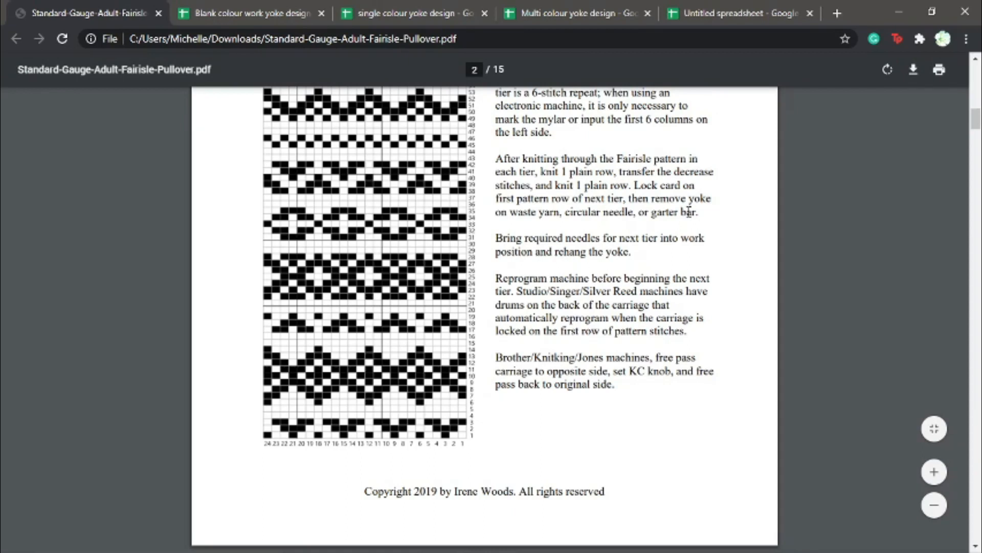
Delete columns Y to Z from the untitled spreadsheet
left_click(741, 9)
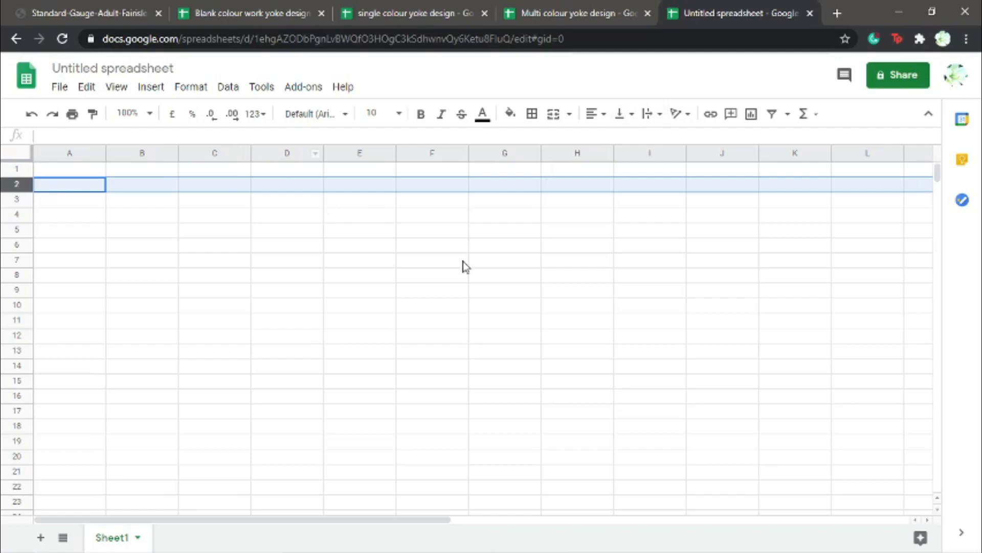
left_click_drag(390, 520, 858, 494)
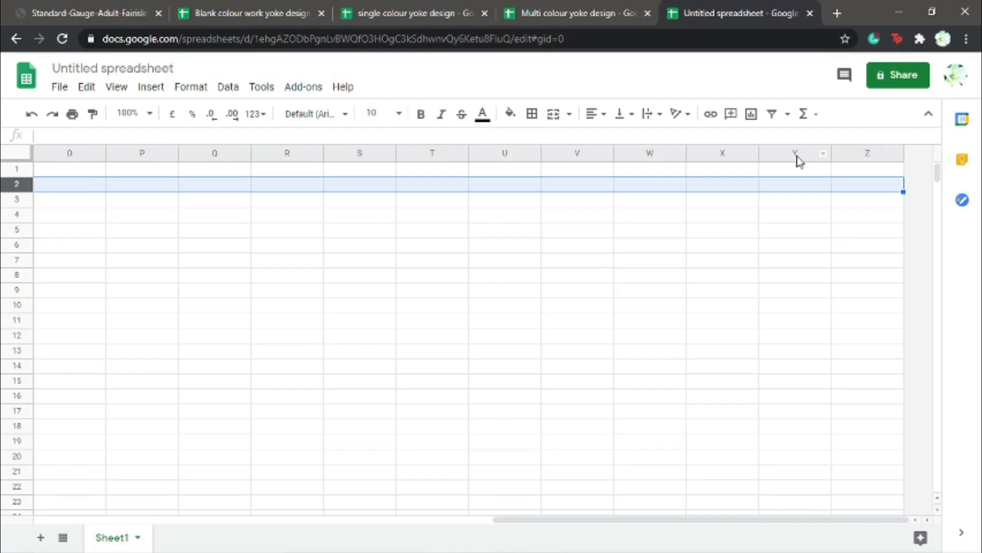
left_click_drag(798, 153, 846, 151)
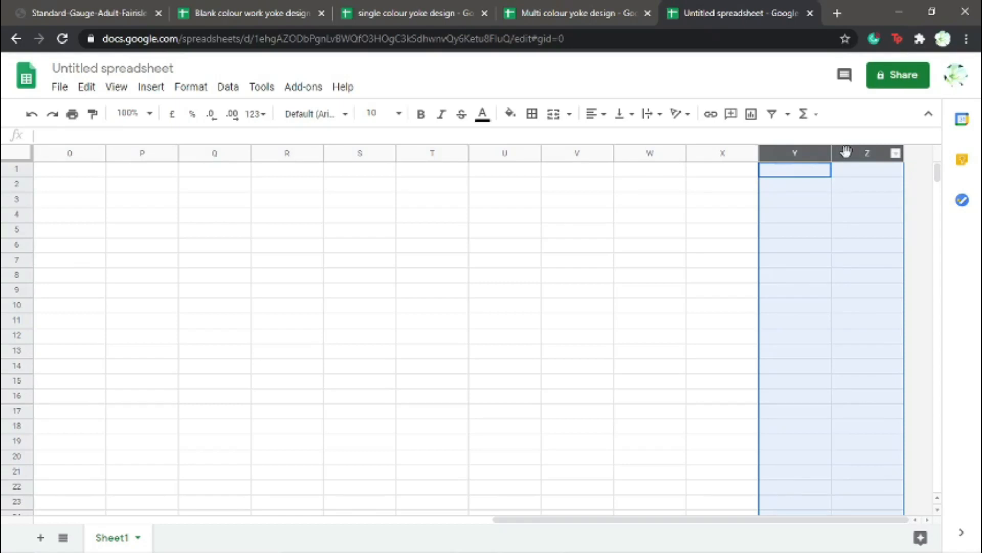
right_click(847, 154)
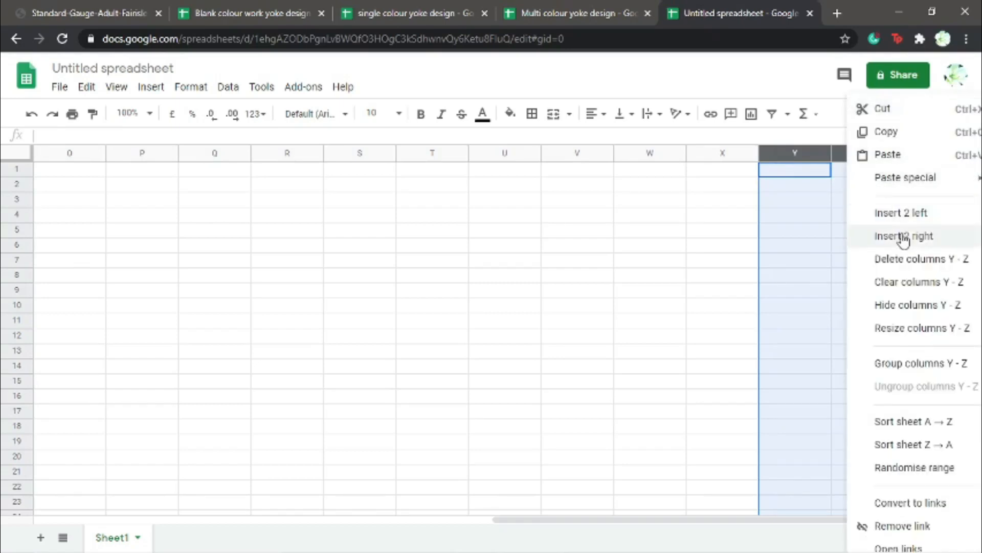
left_click(916, 266)
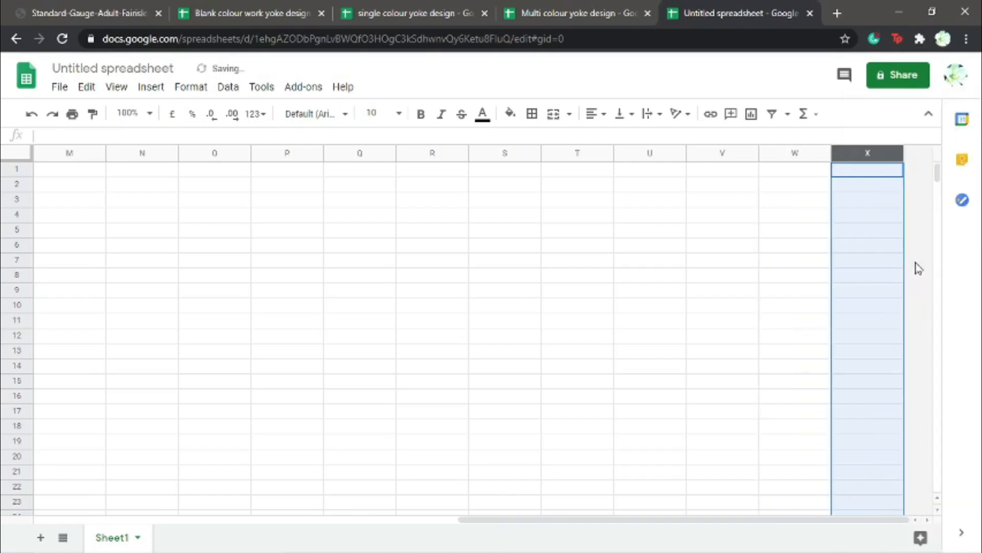
Delete rows 56 to 1000 from the sheet
left_click_drag(680, 522, 193, 523)
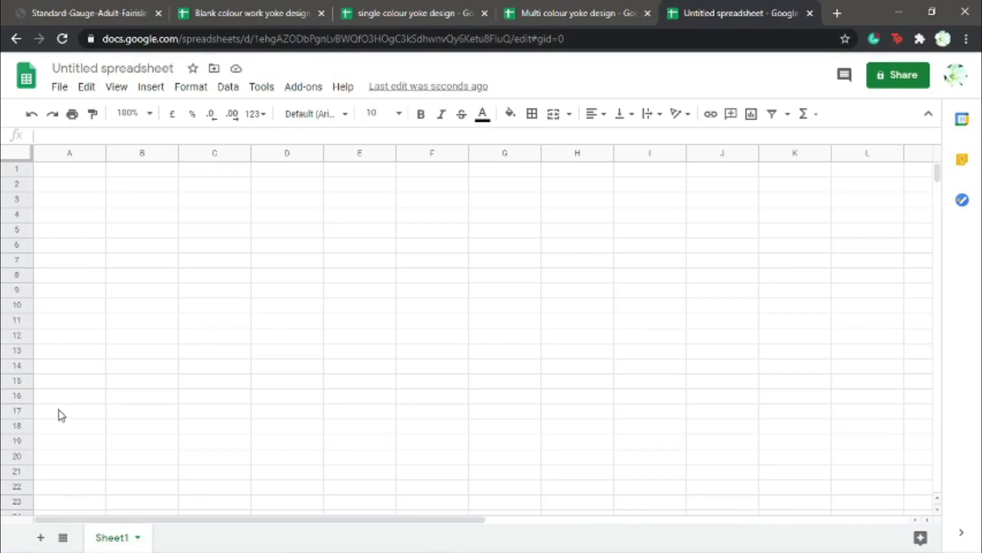
left_click_drag(939, 183, 943, 200)
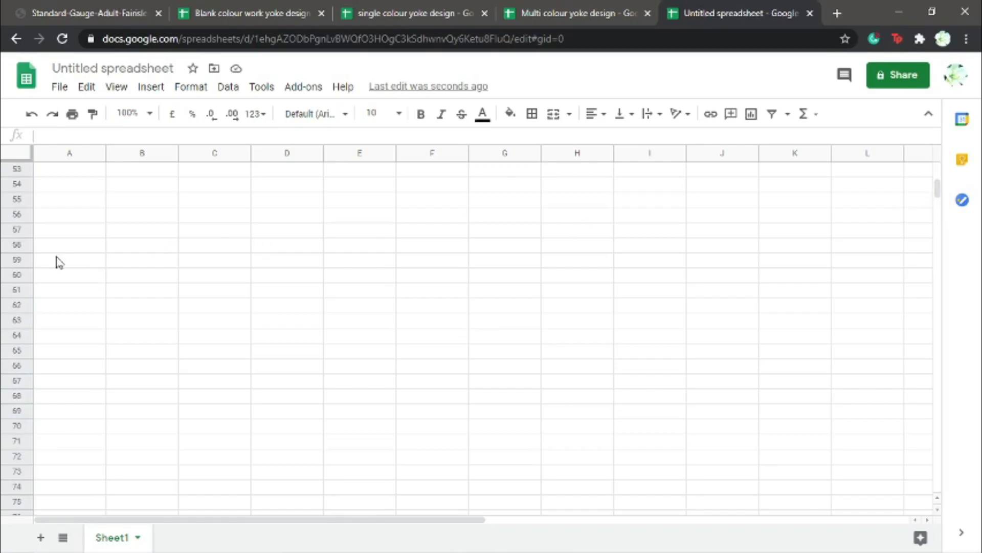
left_click(18, 213)
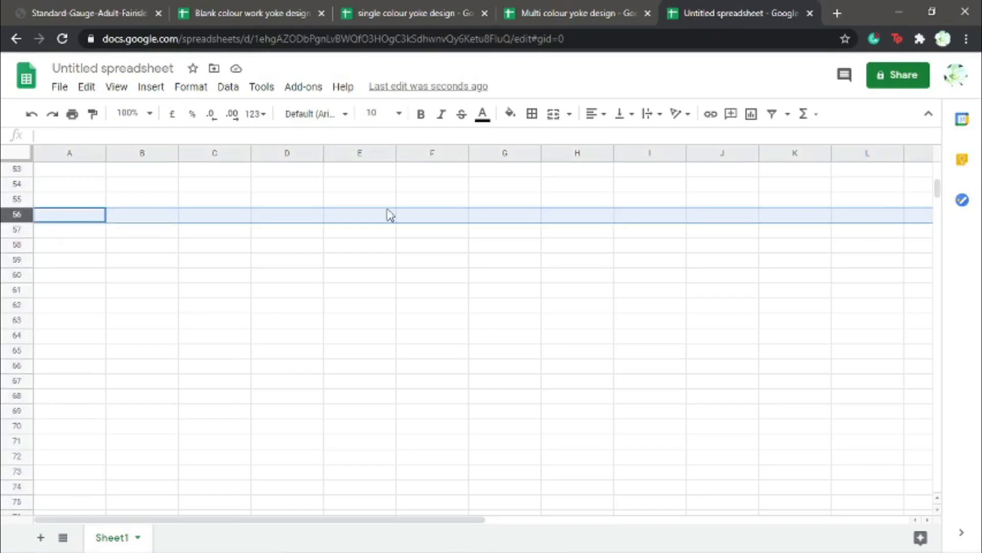
left_click_drag(939, 189, 937, 481)
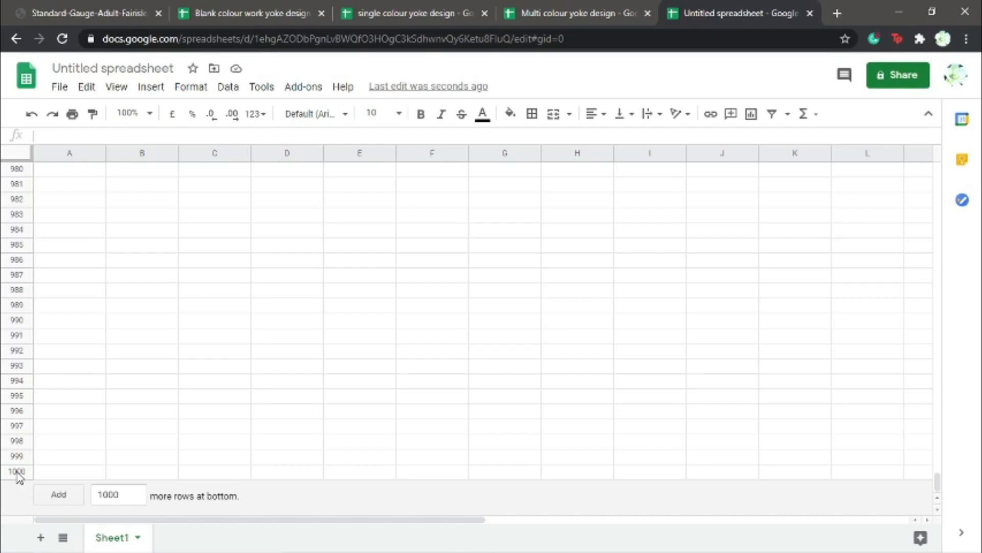
left_click(16, 470, "shift")
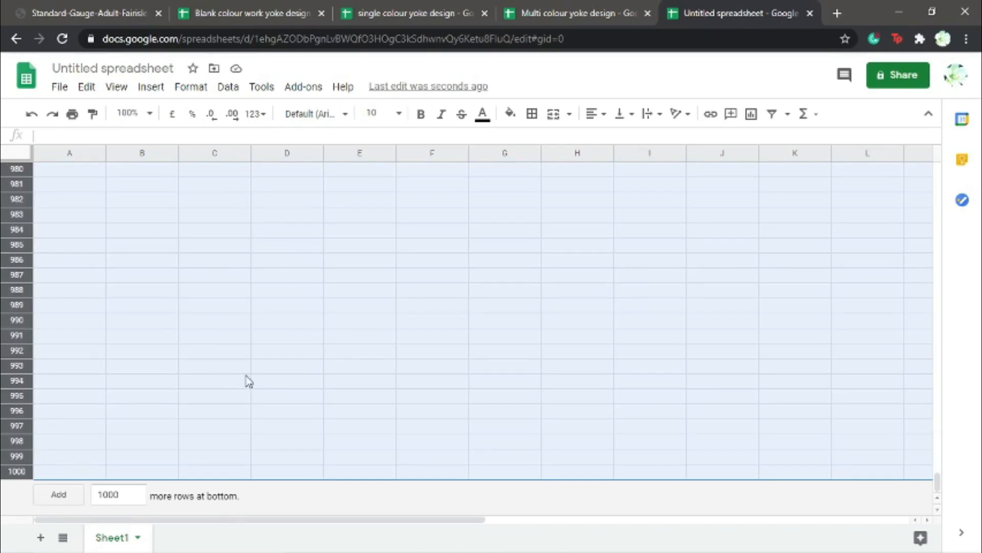
right_click(359, 311)
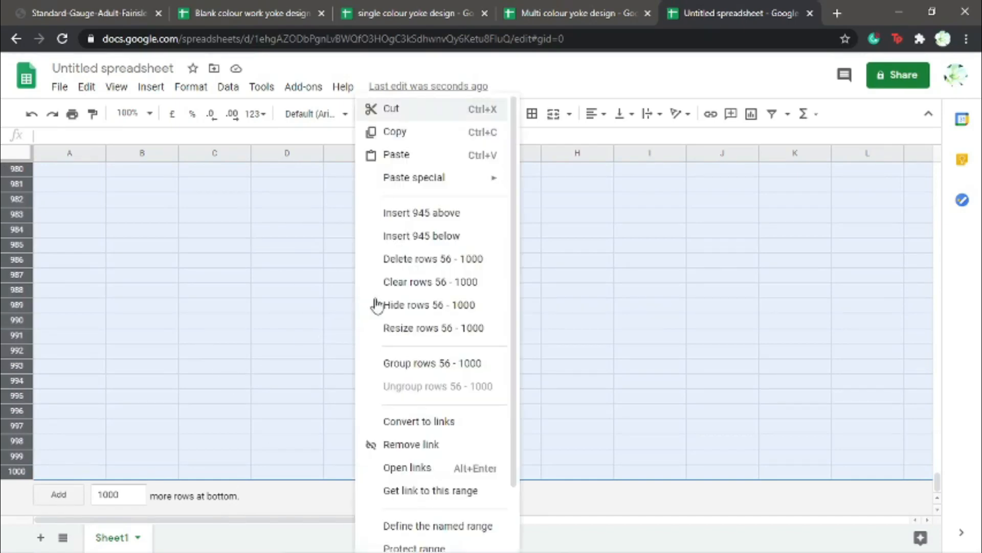
left_click(442, 268)
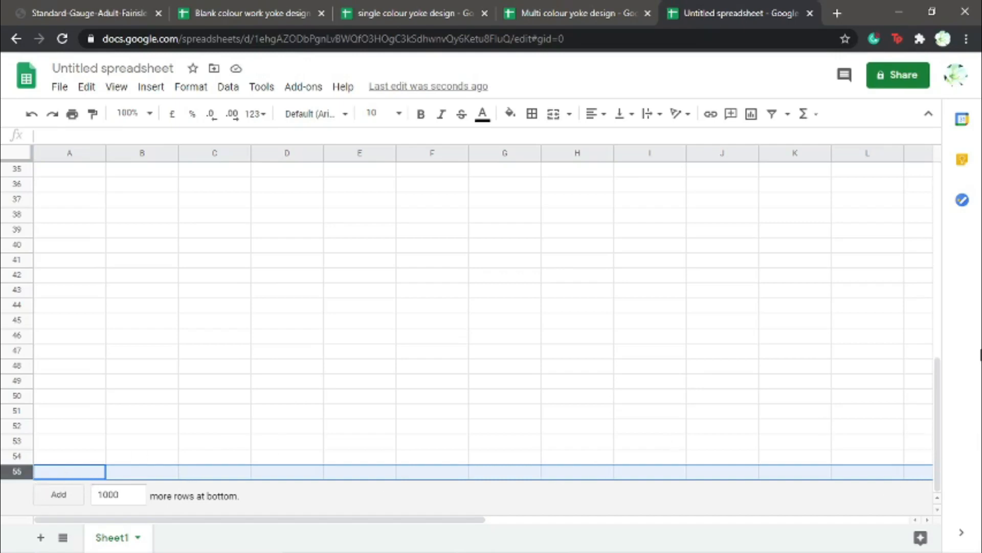
Narrow all columns and increase all row heights so the sheet forms a grid of nearly square cells
left_click_drag(938, 377, 929, 185)
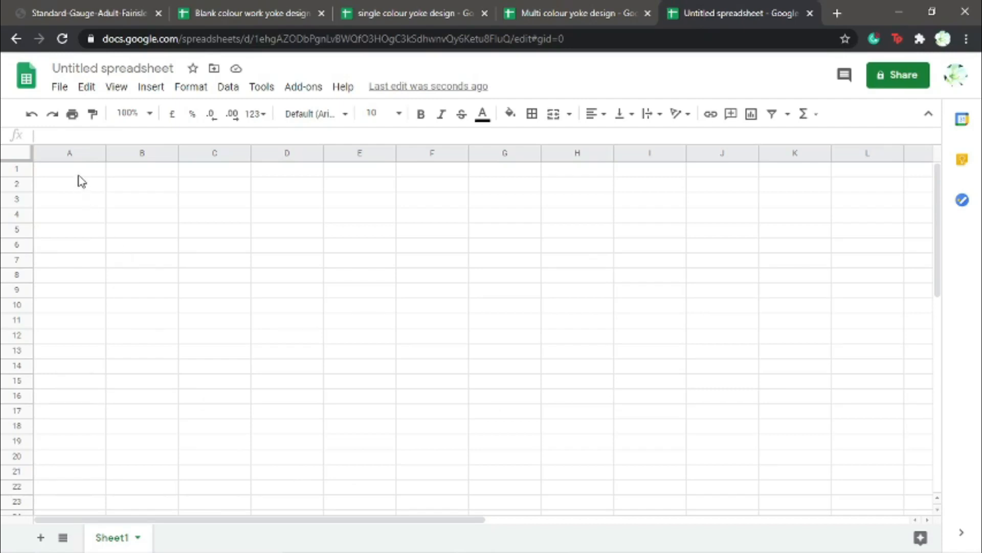
left_click(18, 156)
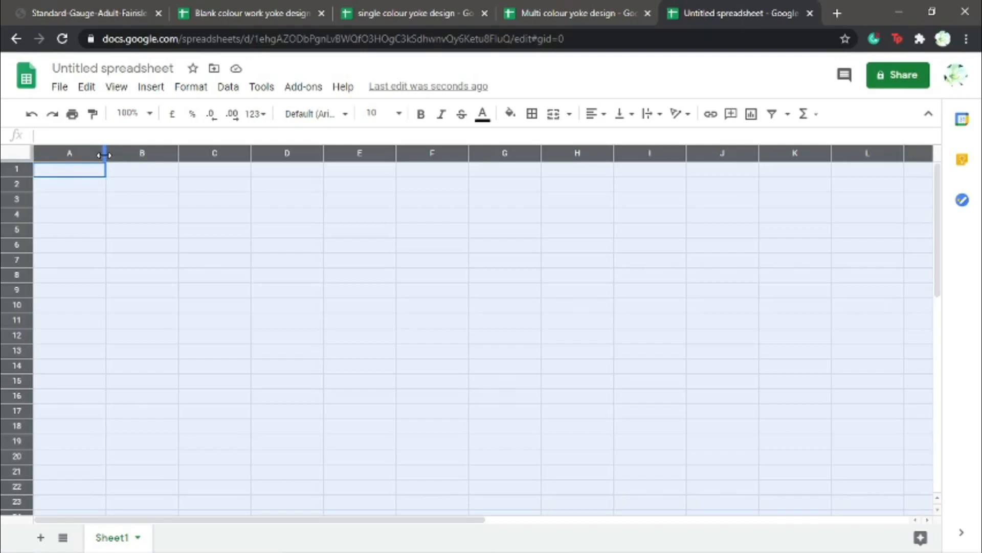
left_click_drag(104, 154, 56, 154)
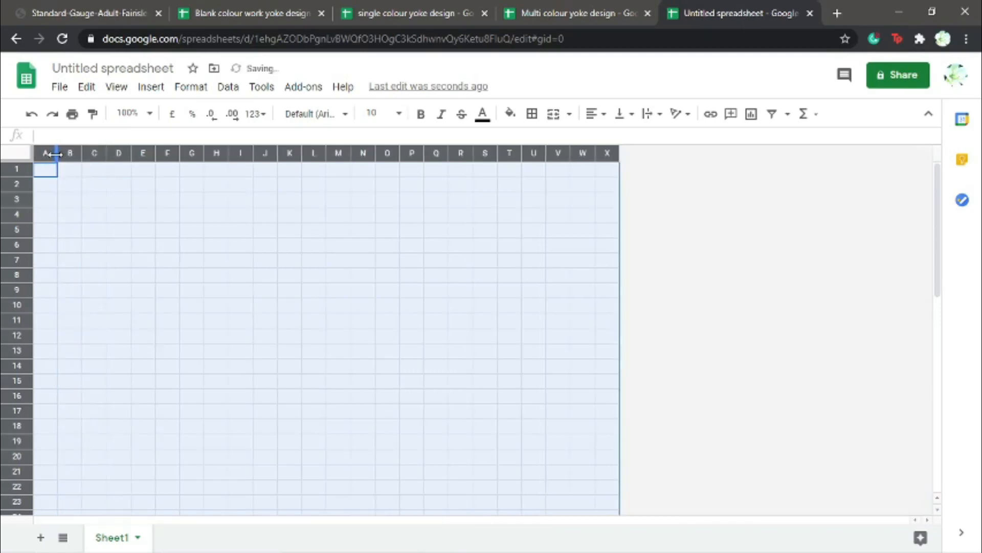
left_click(10, 174)
left_click_drag(10, 175, 10, 180)
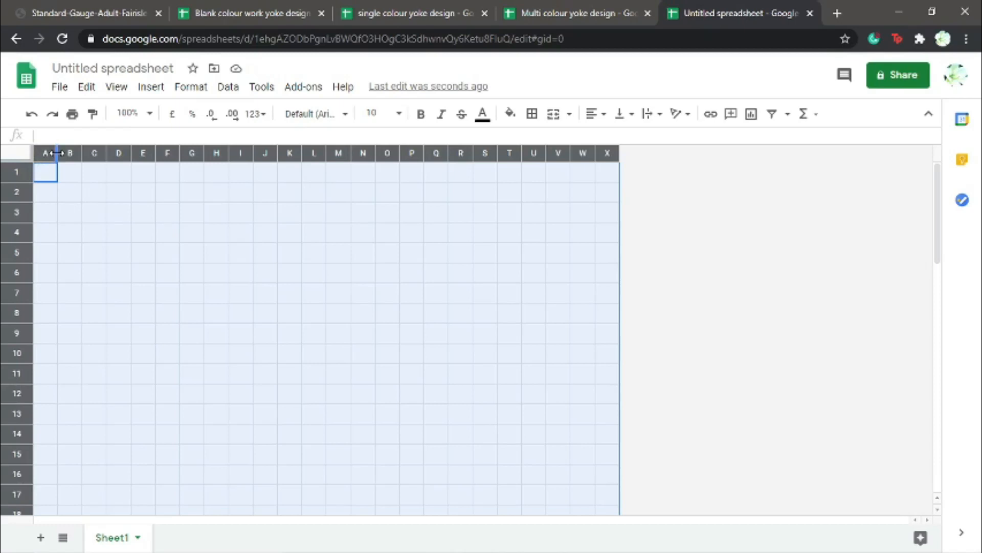
left_click_drag(56, 152, 55, 152)
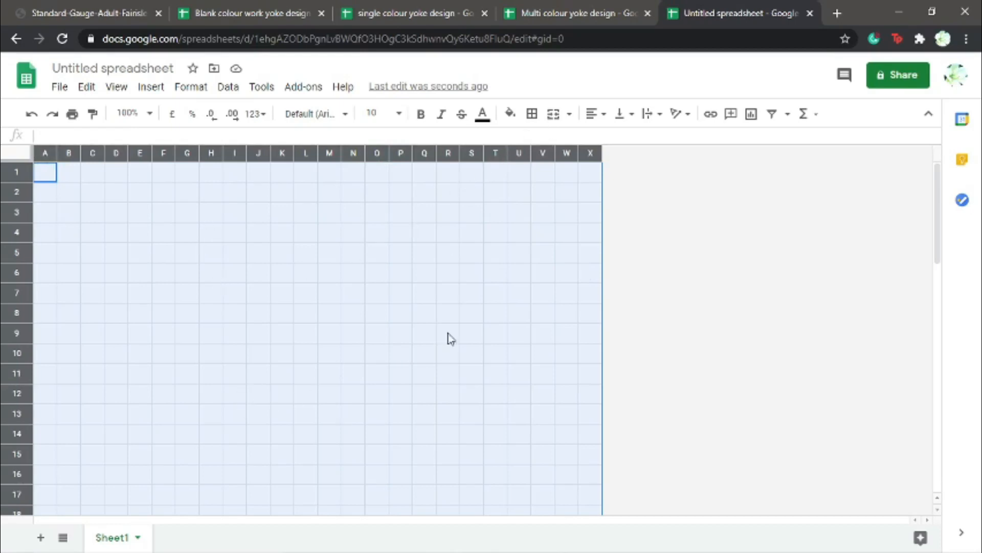
Align the contents of all cells to the centre horizontally and to the middle vertically
left_click(605, 115)
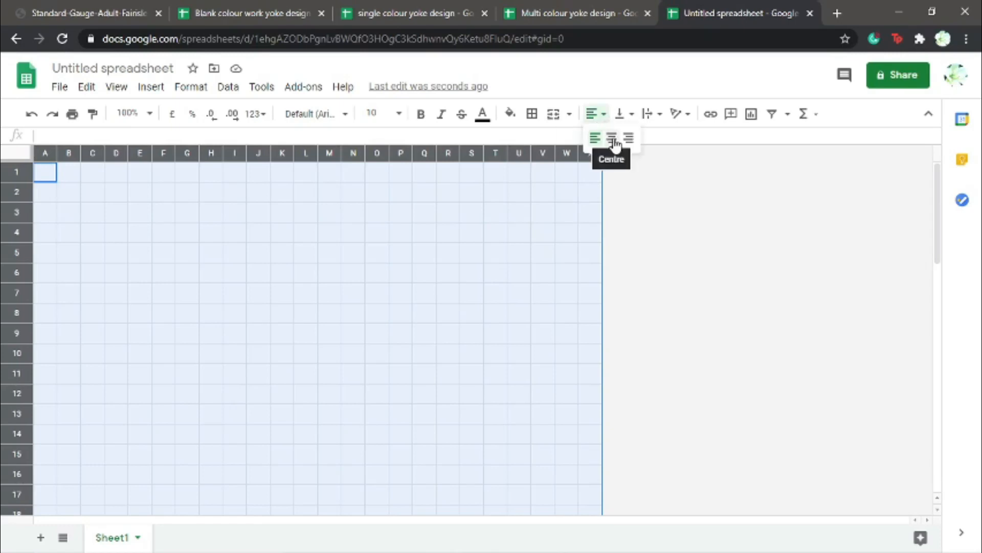
left_click(615, 143)
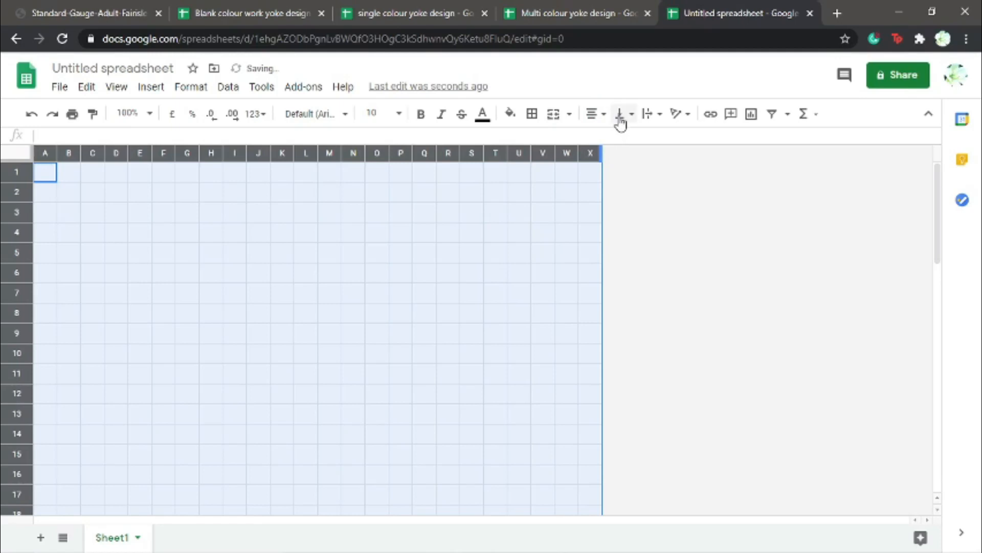
left_click(629, 120)
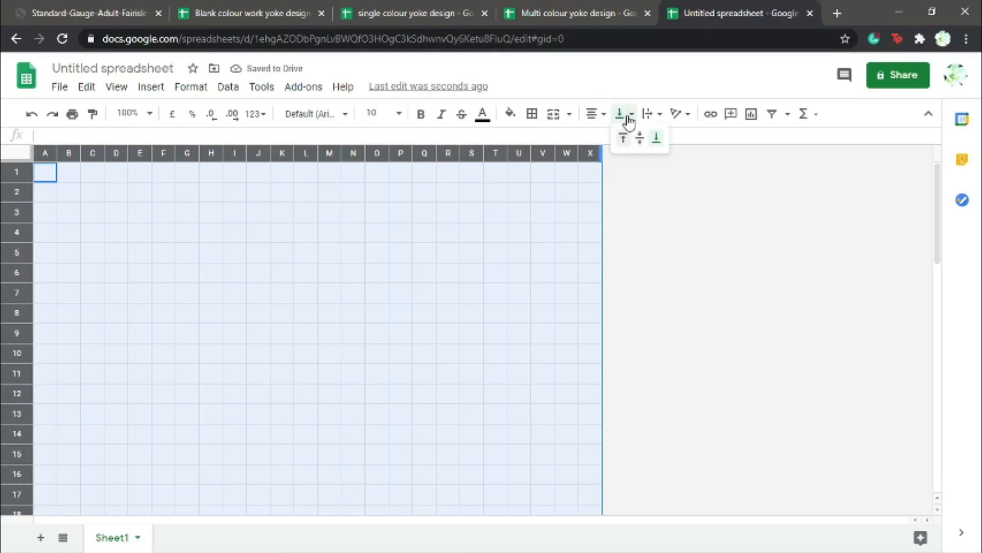
left_click(639, 137)
key("alt+Tab")
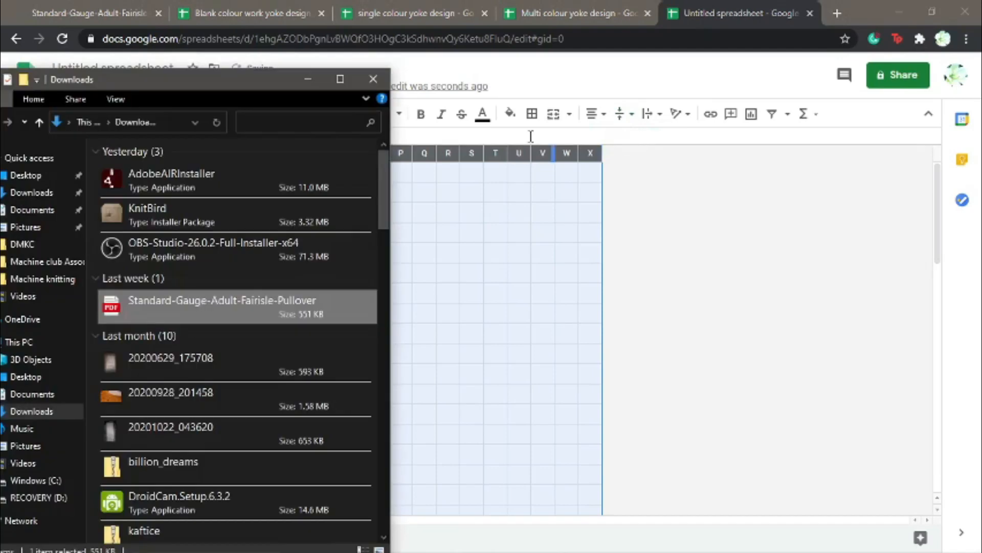
left_click(306, 79)
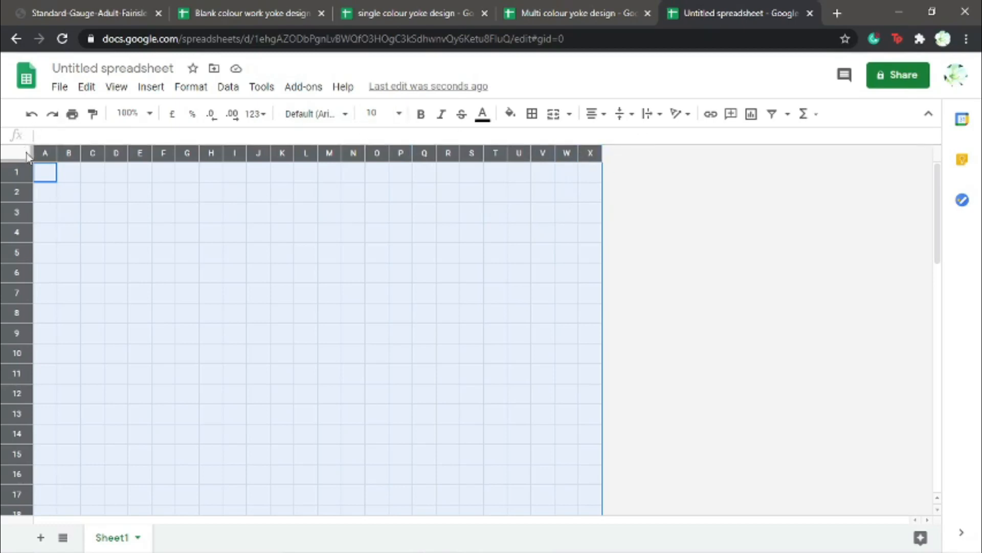
Set the font size of all cells to 14 and their text colour to a medium grey
left_click(400, 116)
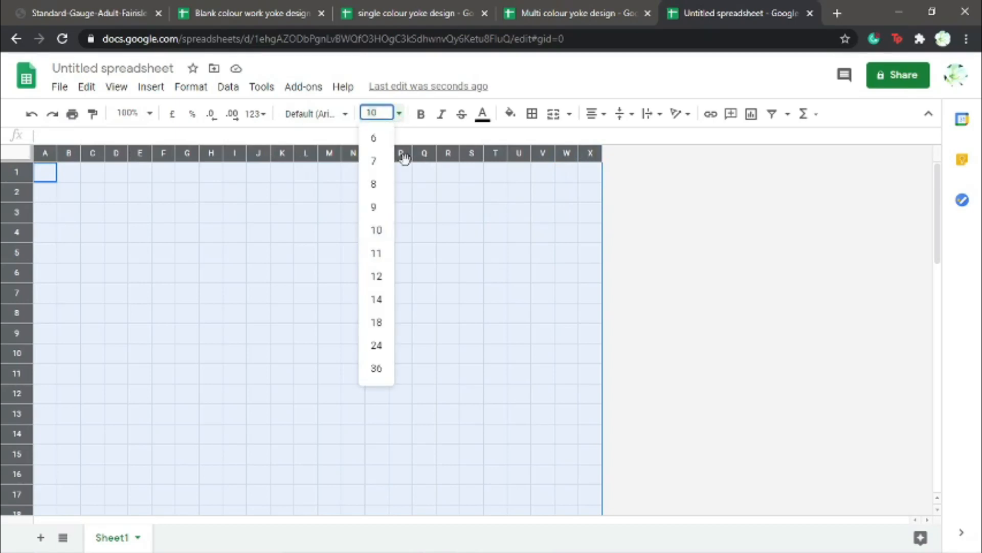
left_click(382, 301)
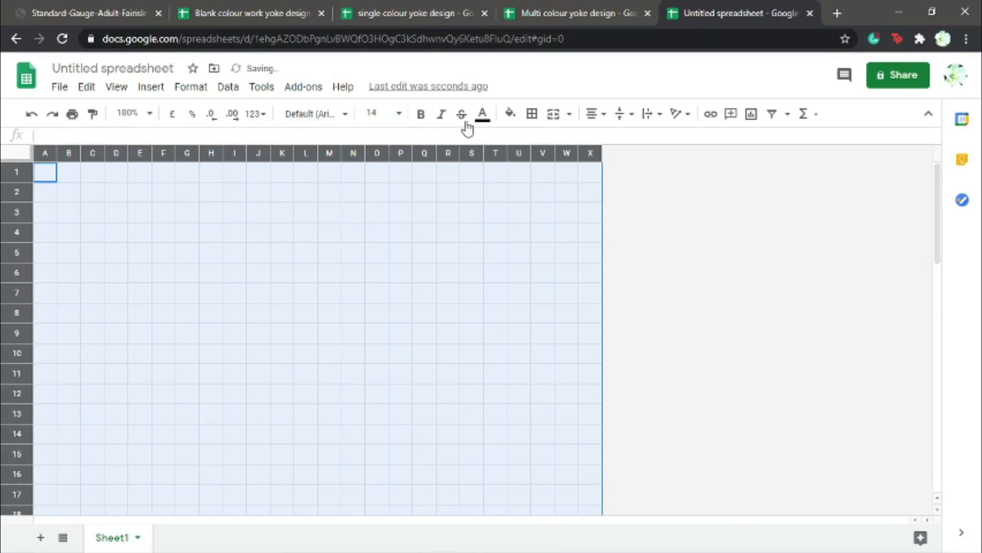
left_click(481, 117)
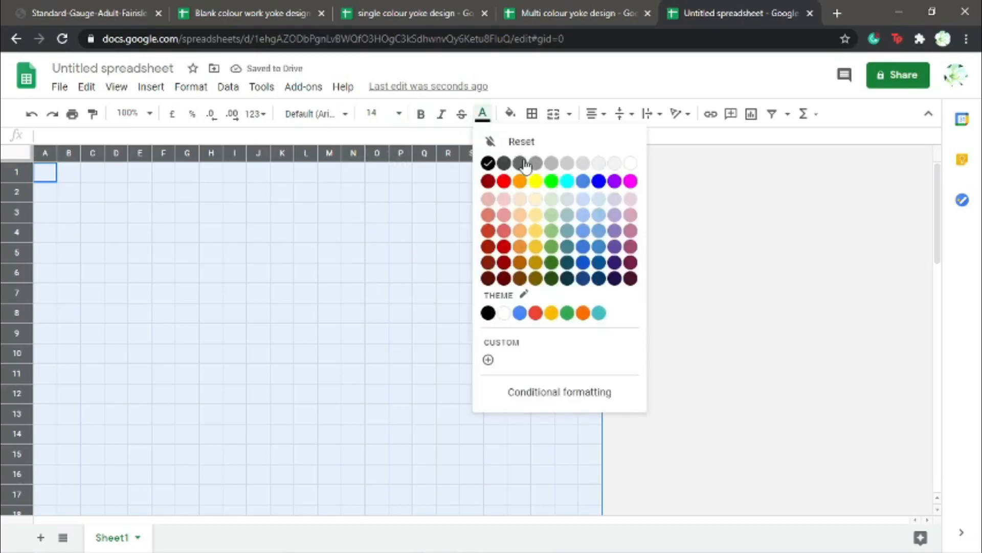
left_click(552, 164)
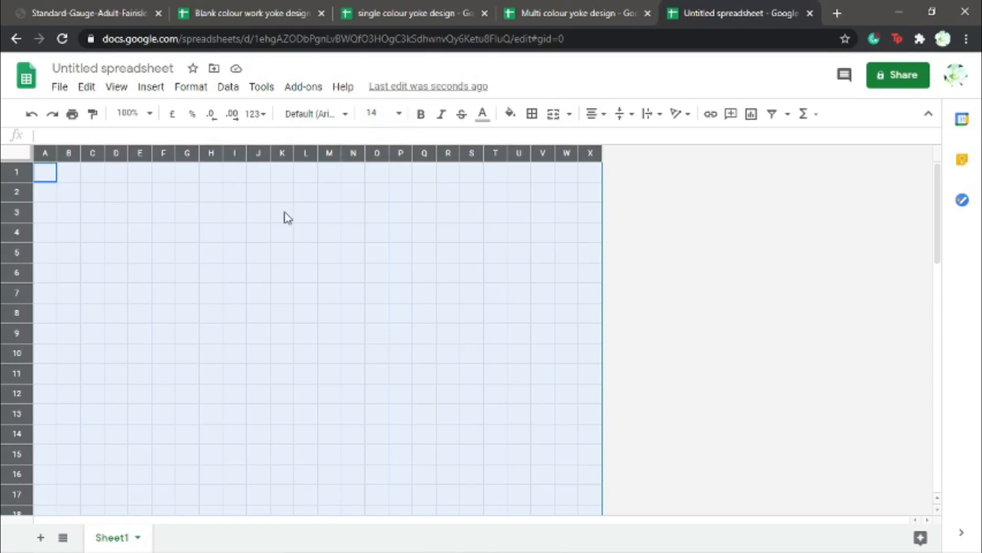
Enter the test value 5 in cell J4 to preview the text formatting
left_click(255, 241)
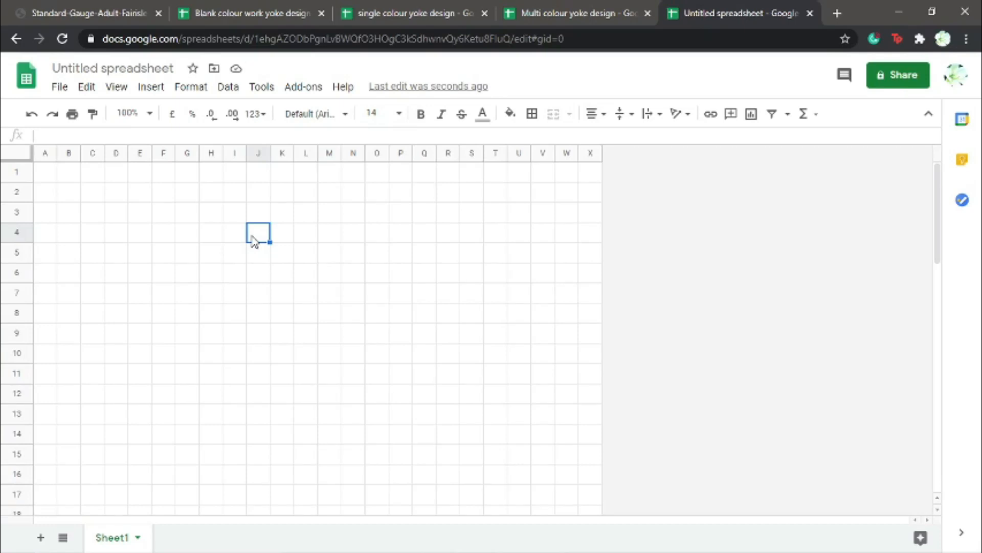
type("5")
left_click(328, 277)
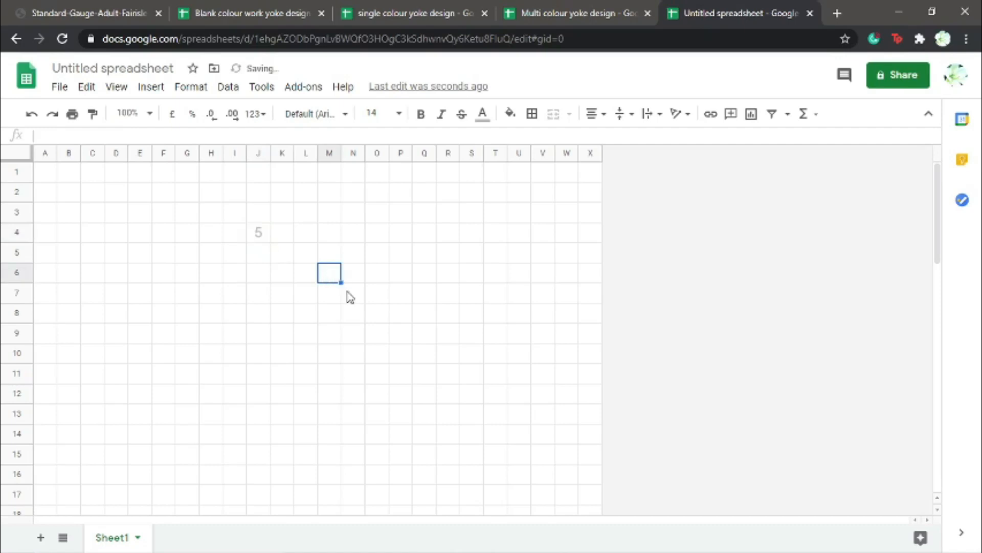
left_click(263, 239)
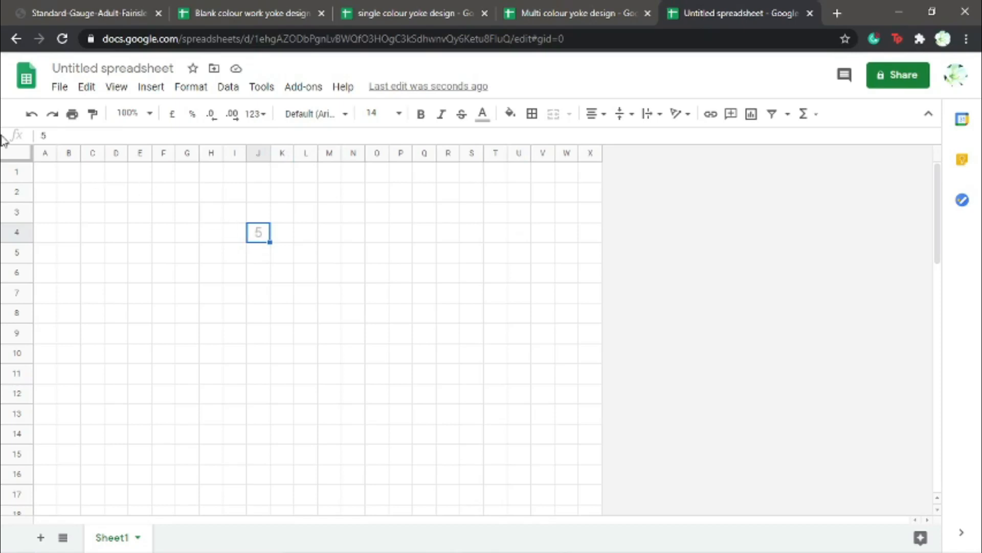
Change the text colour of all cells to black
left_click(14, 154)
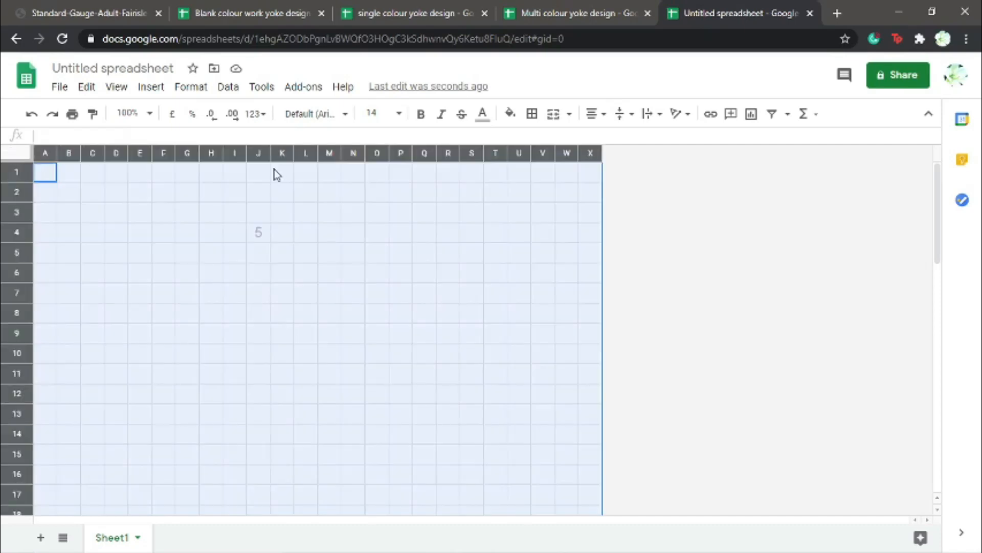
left_click(485, 115)
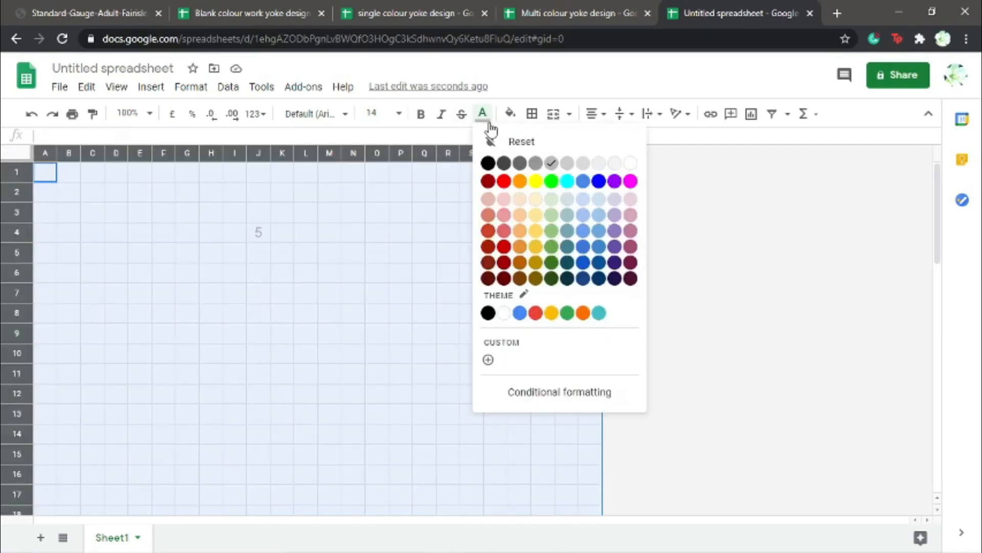
left_click(484, 161)
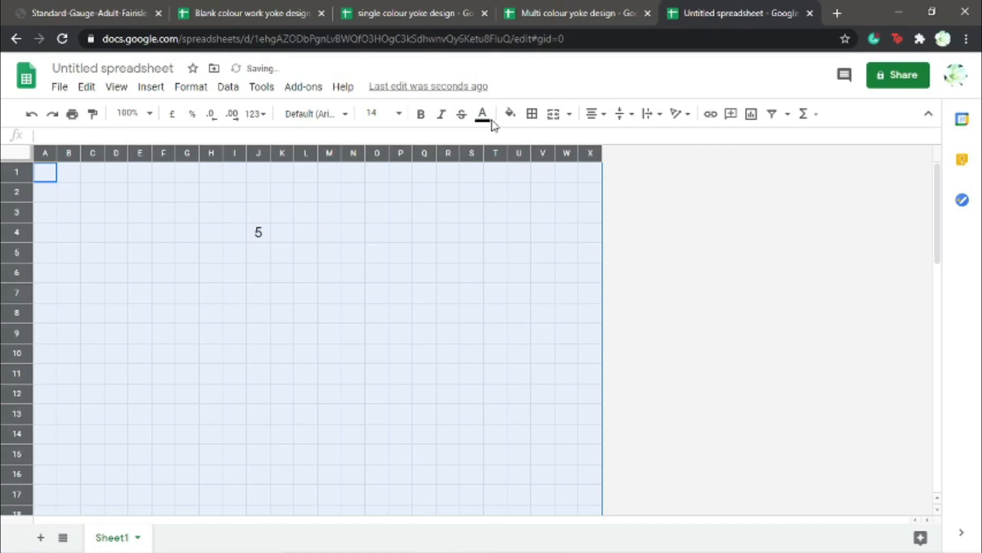
Try left alignment on all cells and return them to centre alignment
left_click(592, 119)
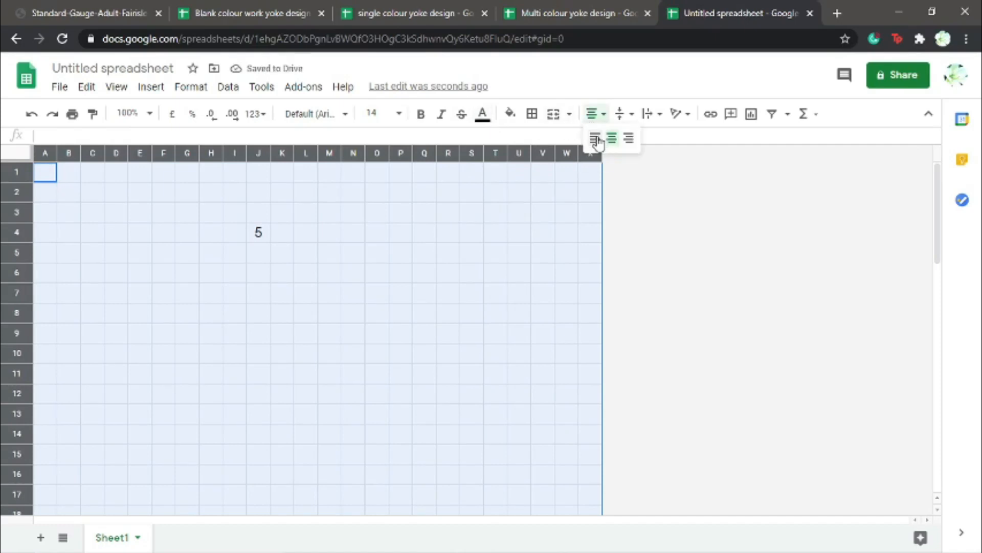
left_click(595, 138)
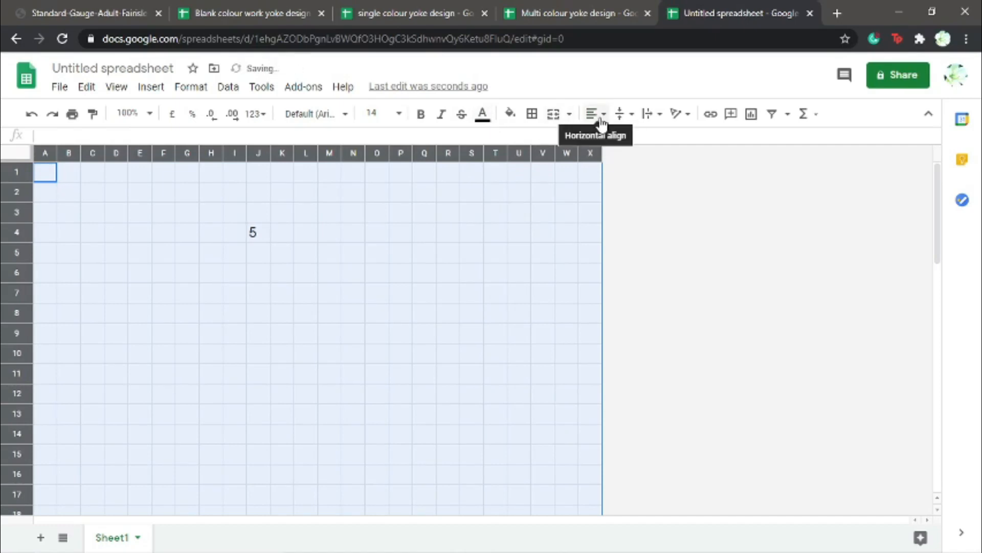
left_click(594, 117)
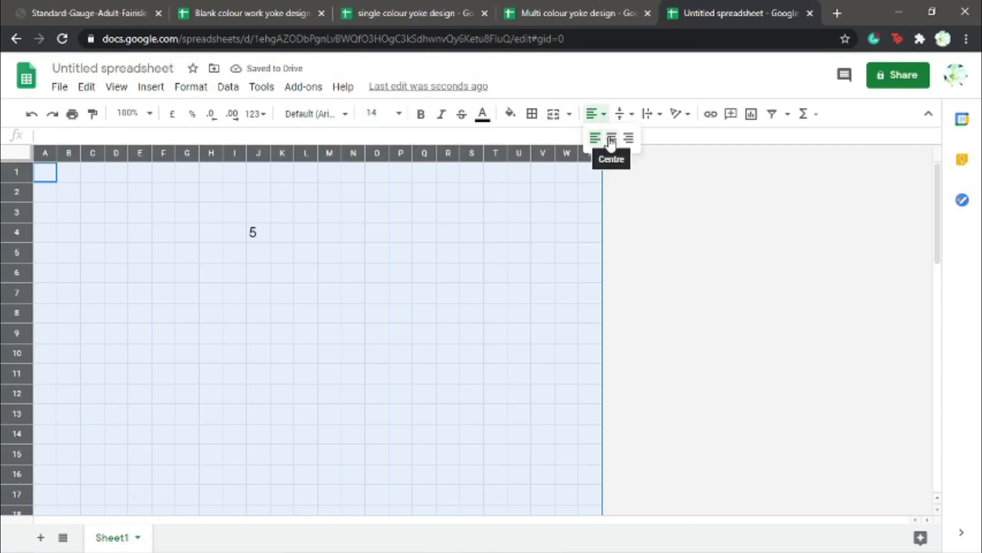
left_click(612, 139)
Try font size 18 on all cells and set it back to 14
left_click(391, 115)
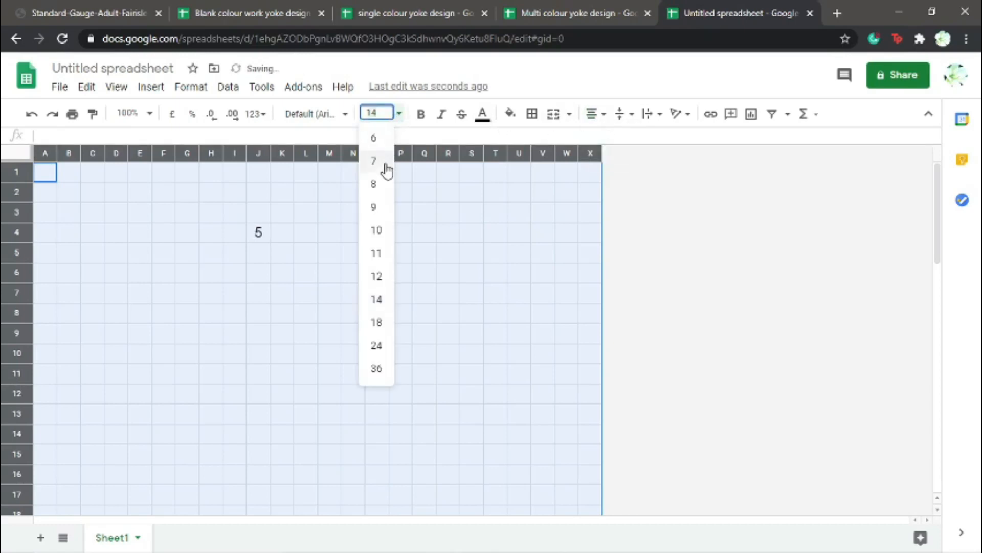
left_click(377, 323)
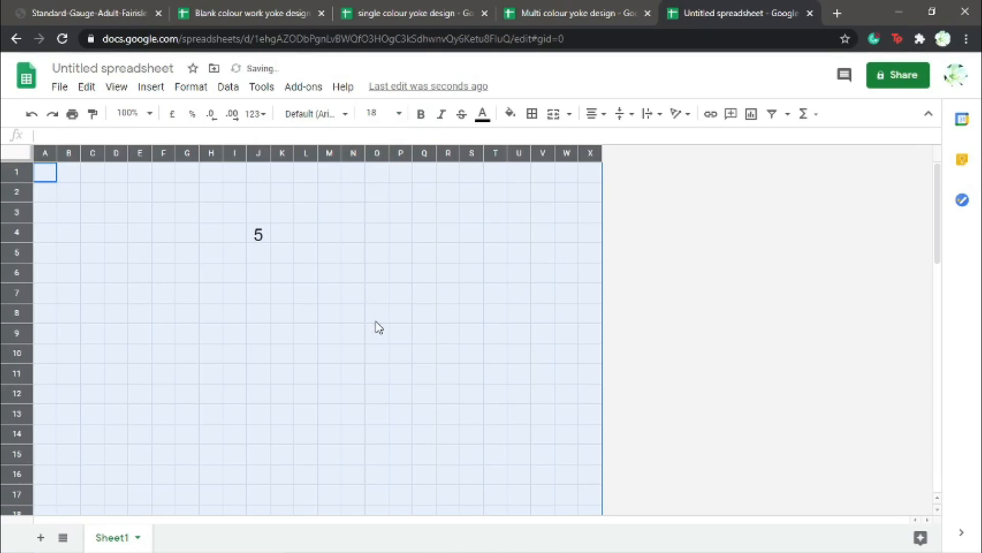
left_click(400, 117)
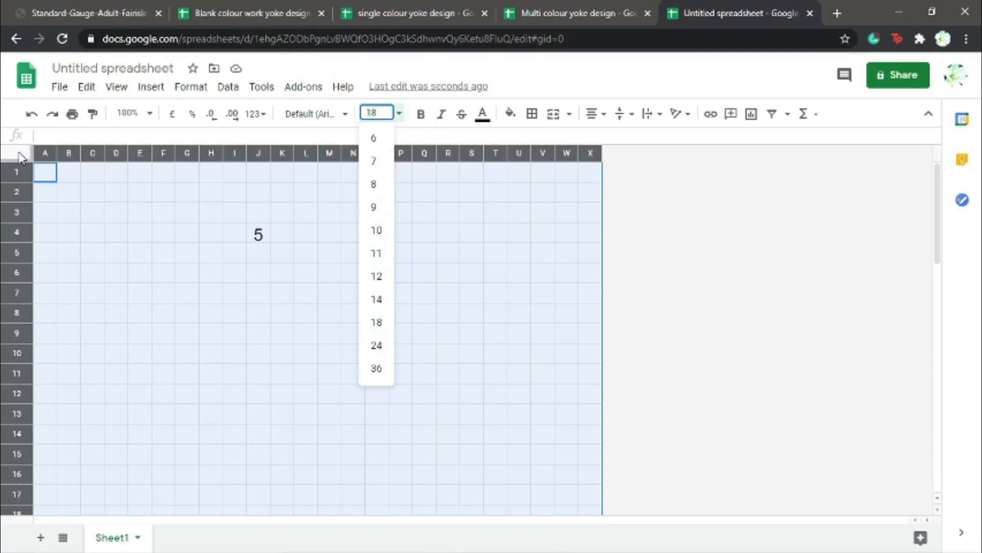
left_click(384, 300)
Set the text colour of all cells to a medium grey and clear the test value in cell J4
left_click(483, 115)
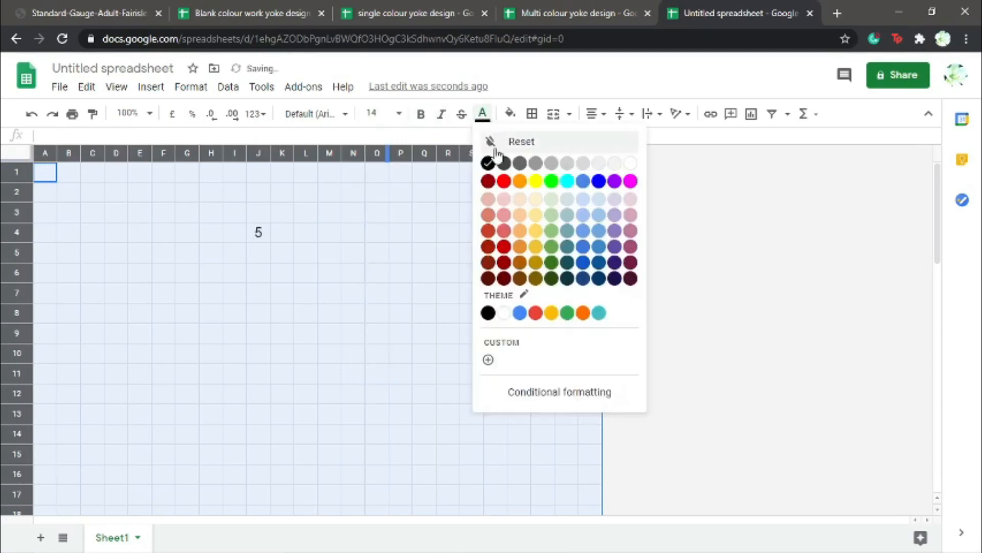
left_click(552, 162)
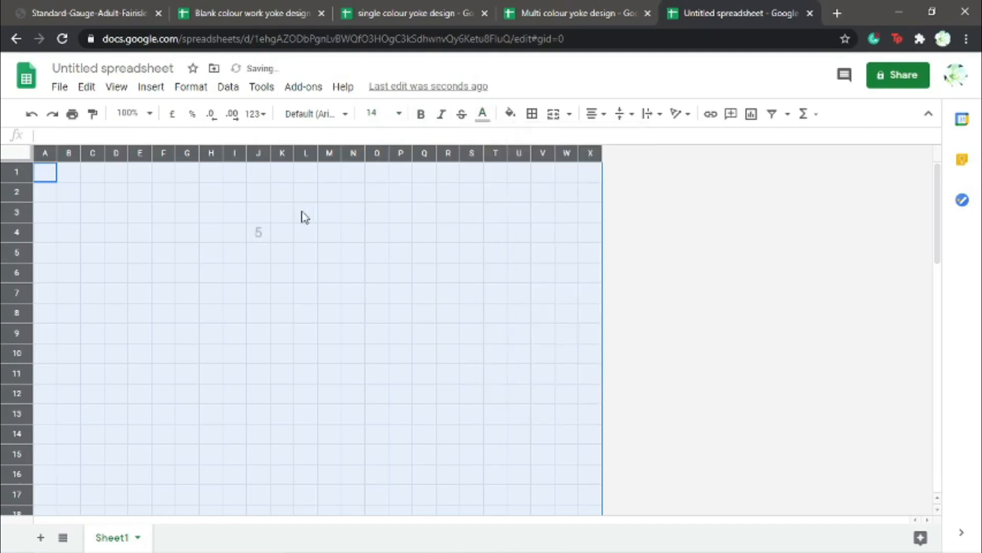
left_click(236, 238)
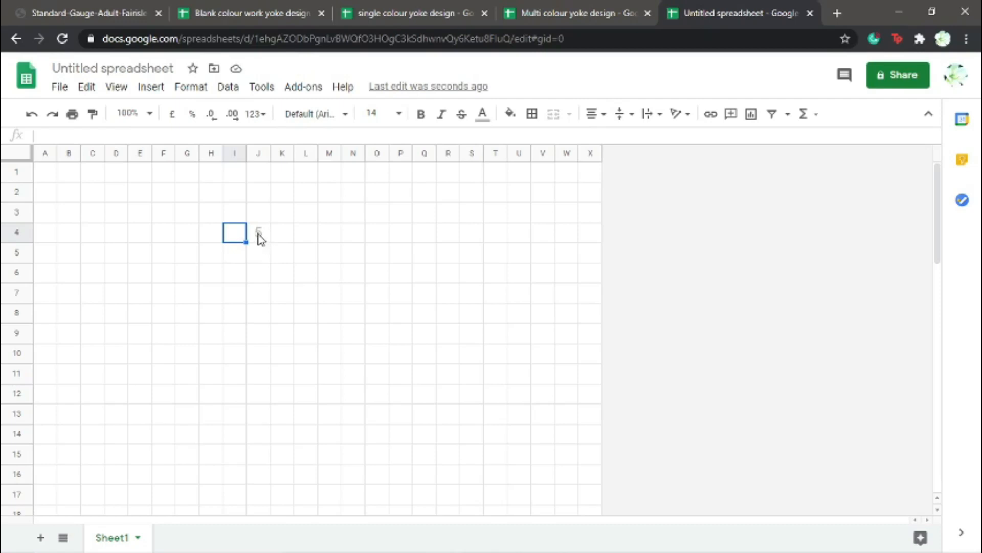
left_click(261, 235)
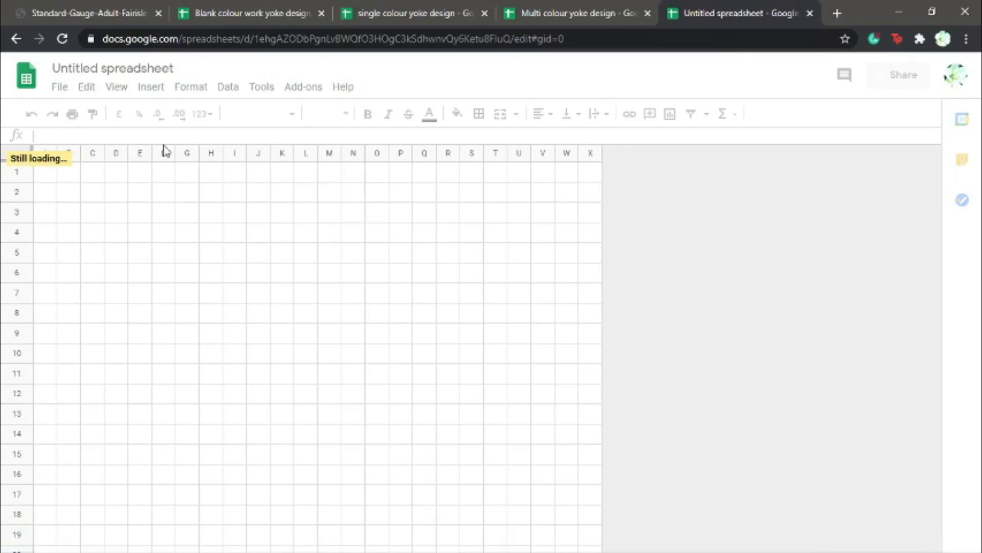
Detach the Standard-Gauge-Adult-Fairisle-Pullover PDF into its own smaller browser window
left_click(109, 16)
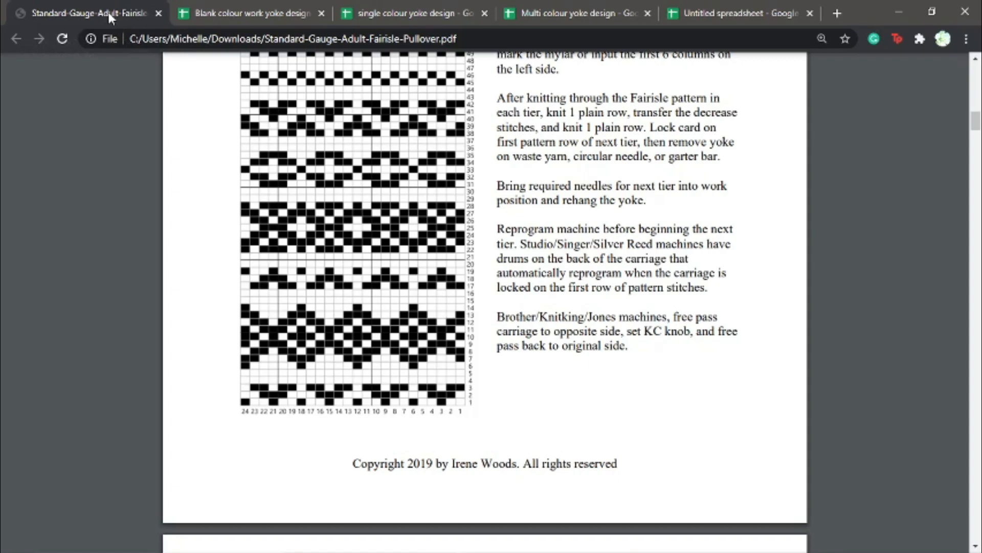
left_click_drag(109, 18, 123, 72)
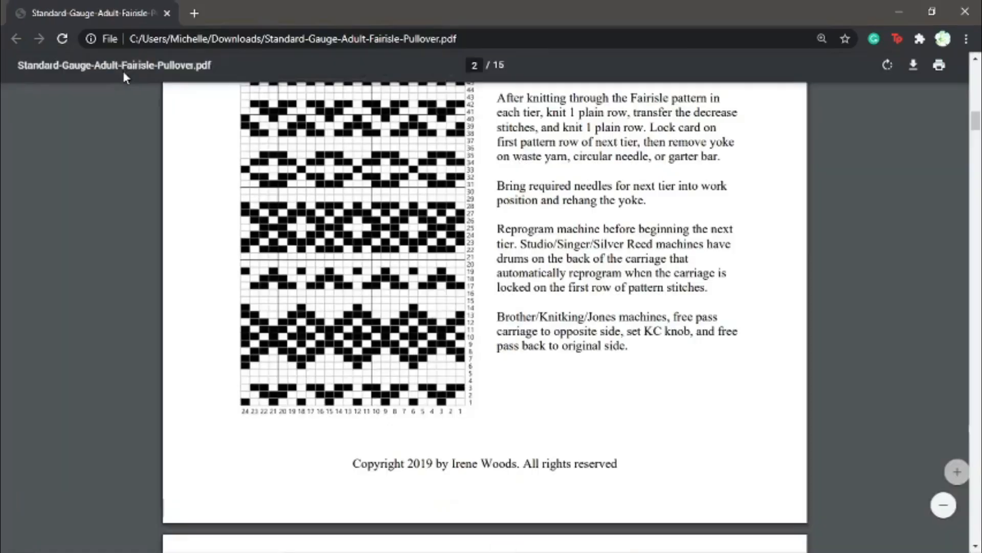
left_click(933, 11)
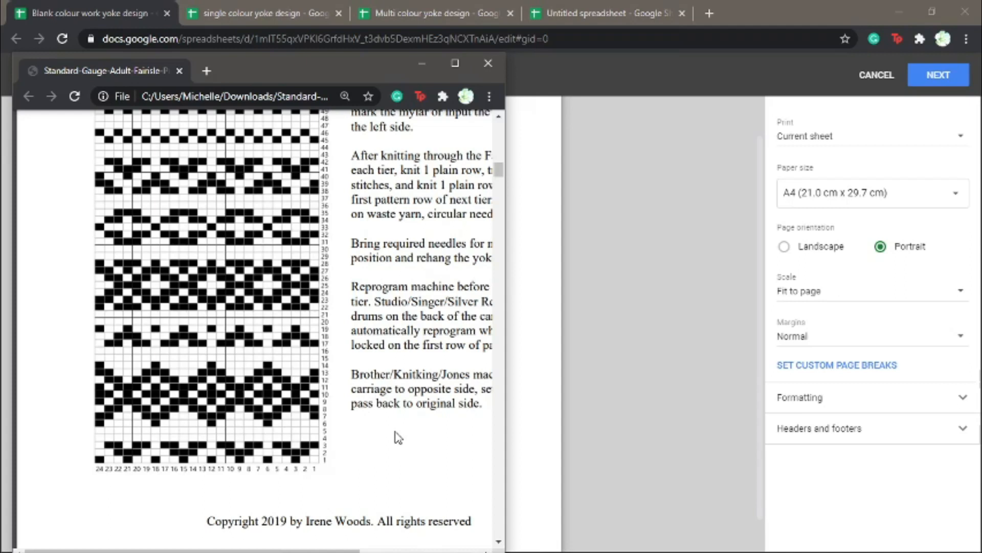
Enlarge the lower rows of the PDF's Fairisle chart and fit the narrowed window around its 24 columns
mouse_move(453, 487)
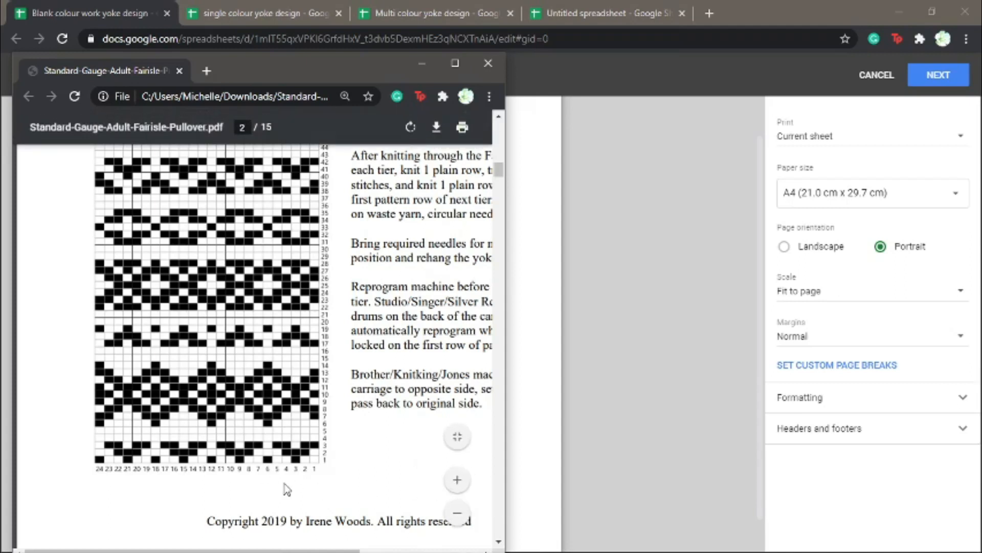
left_click(457, 486)
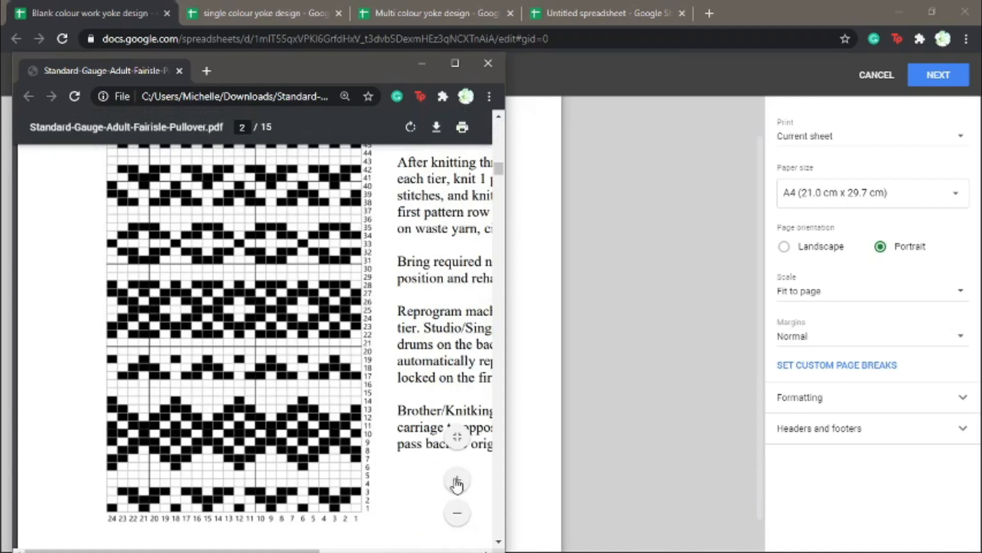
left_click(457, 484)
scroll(457, 450, "down", 3)
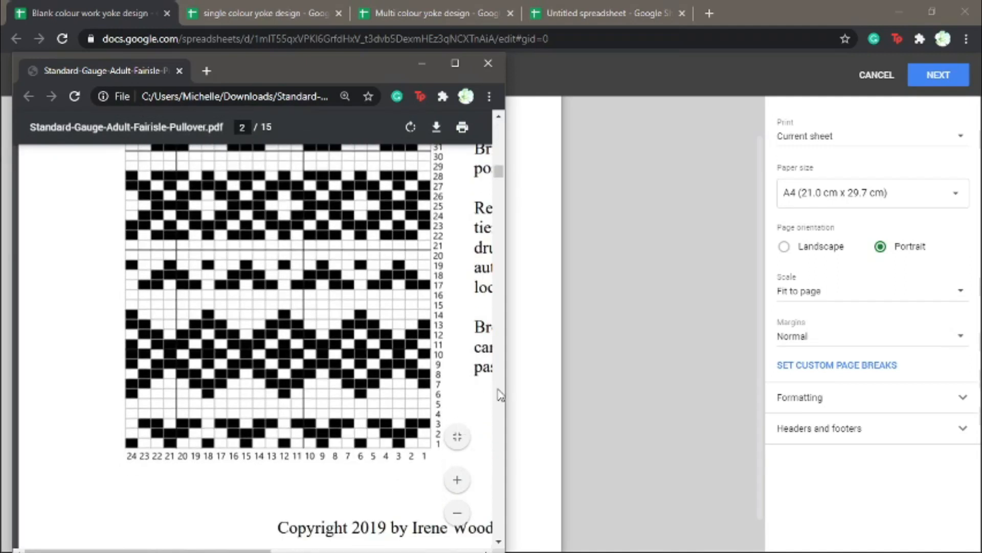
left_click_drag(505, 382, 462, 382)
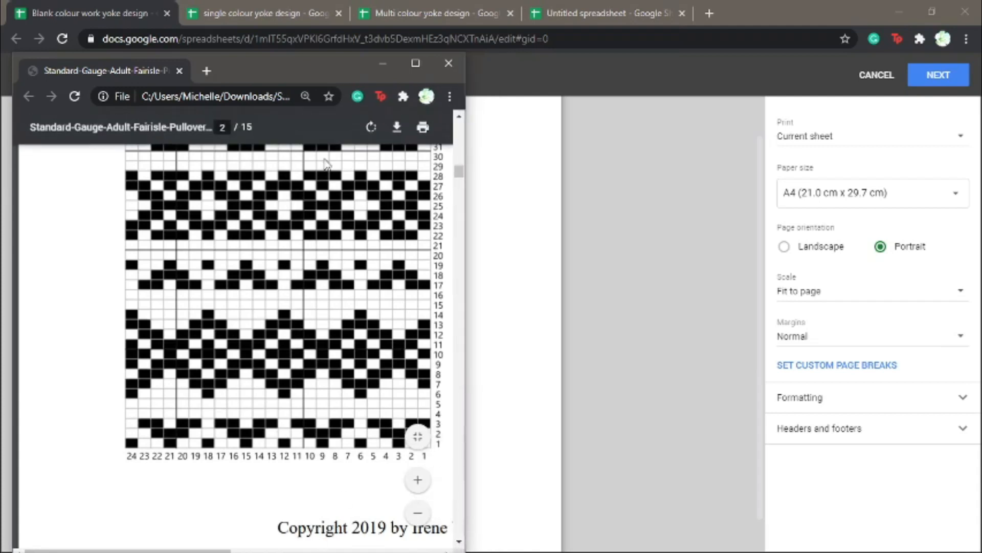
left_click_drag(298, 78, 291, 24)
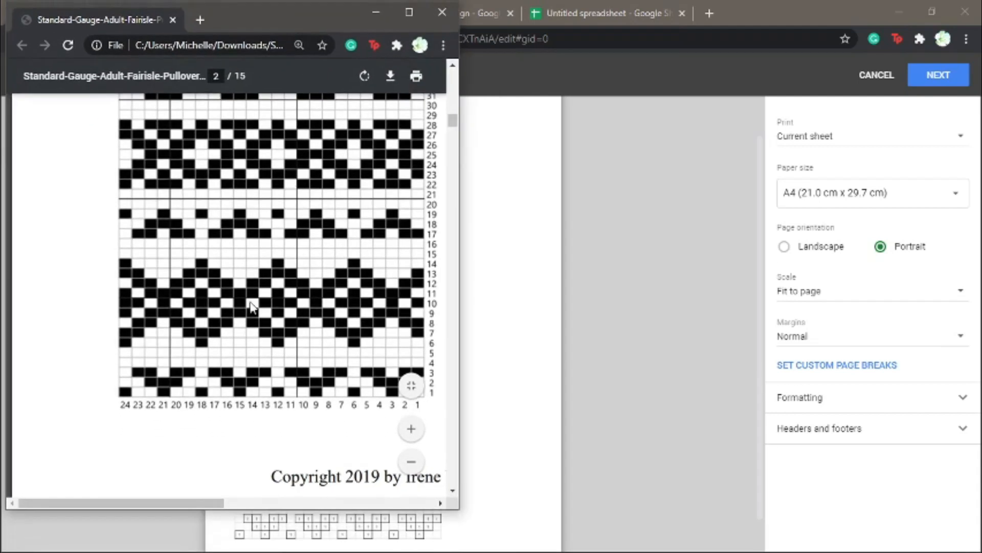
left_click_drag(125, 502, 148, 513)
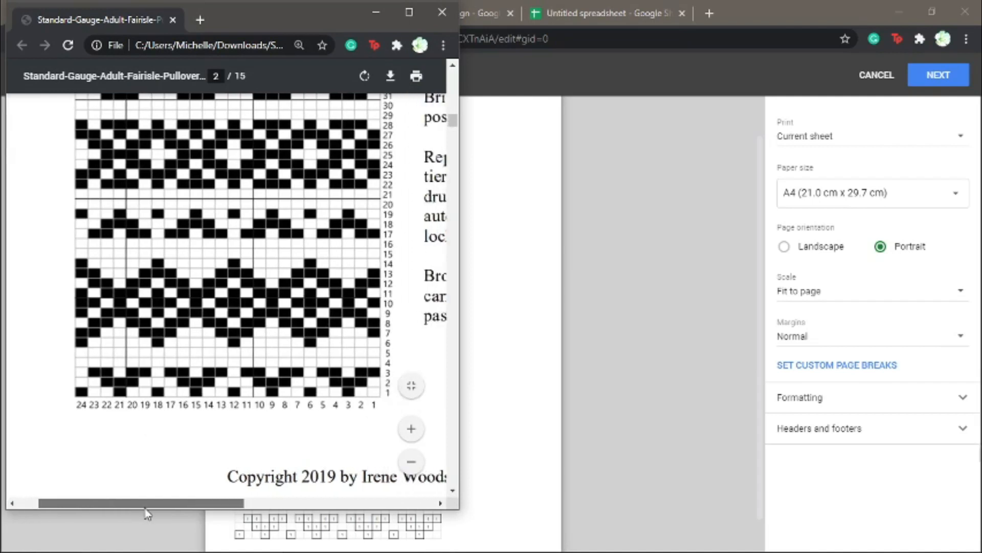
Switch to the untitled spreadsheet, reduce its browser window and place it beside the PDF chart
left_click(750, 10)
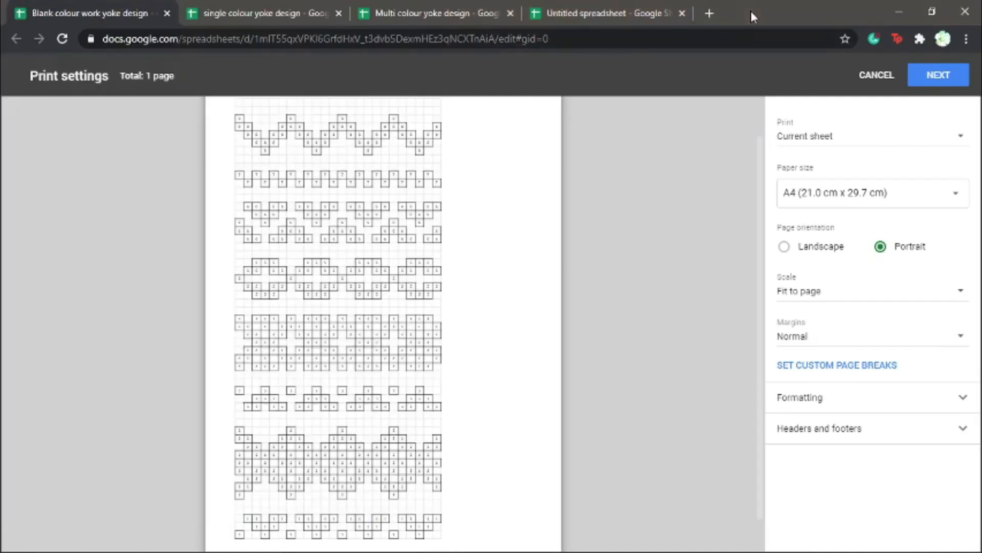
key("Escape")
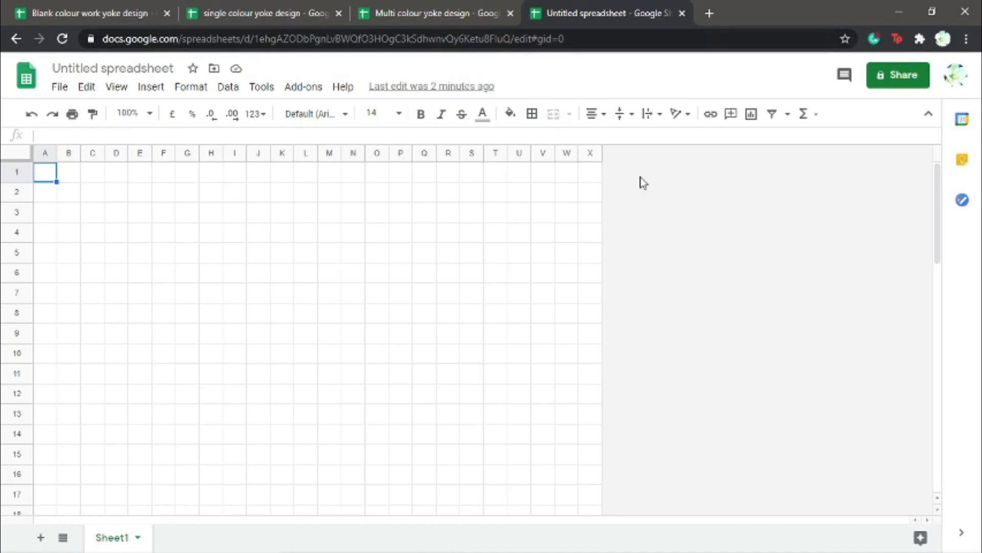
left_click(932, 11)
left_click_drag(393, 36, 835, 18)
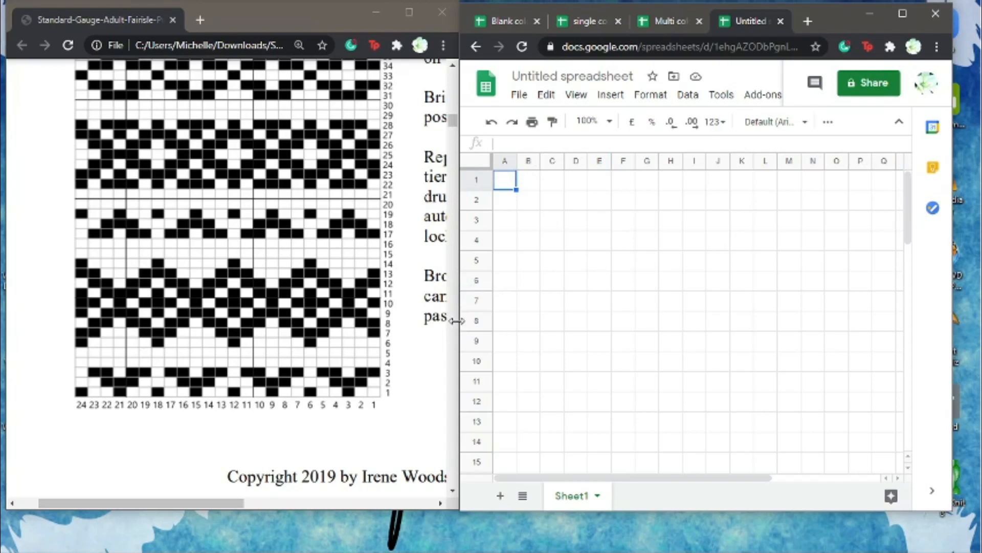
Shift the PDF window aside and widen the spreadsheet window so columns A to W fit next to the chart
left_click(312, 11)
left_click_drag(312, 10, 253, 17)
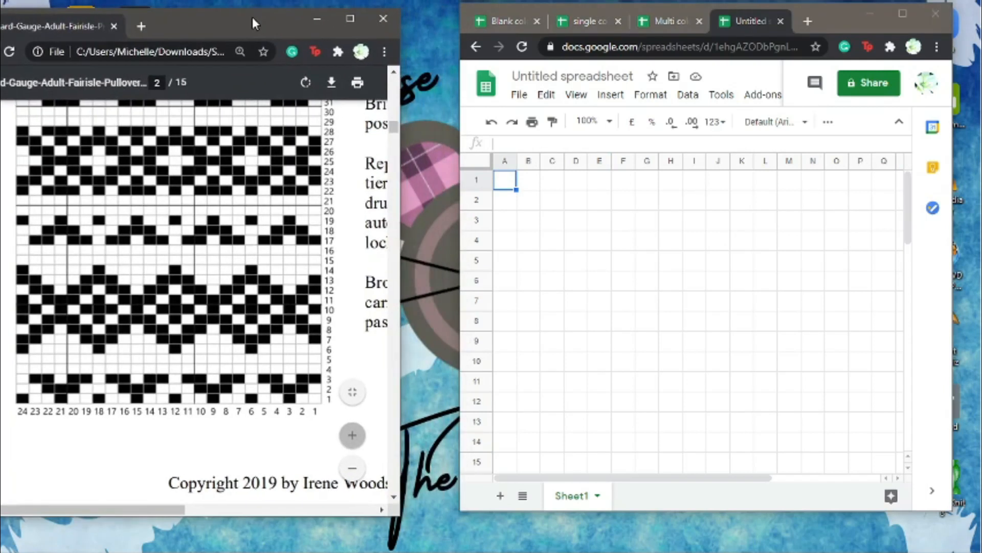
left_click(458, 288)
left_click_drag(458, 288, 347, 303)
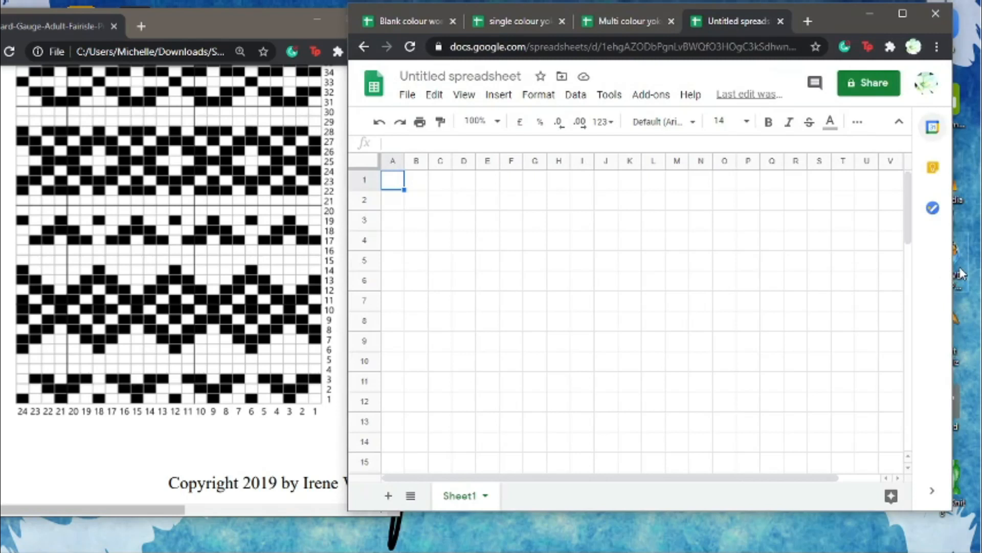
left_click_drag(952, 269, 975, 262)
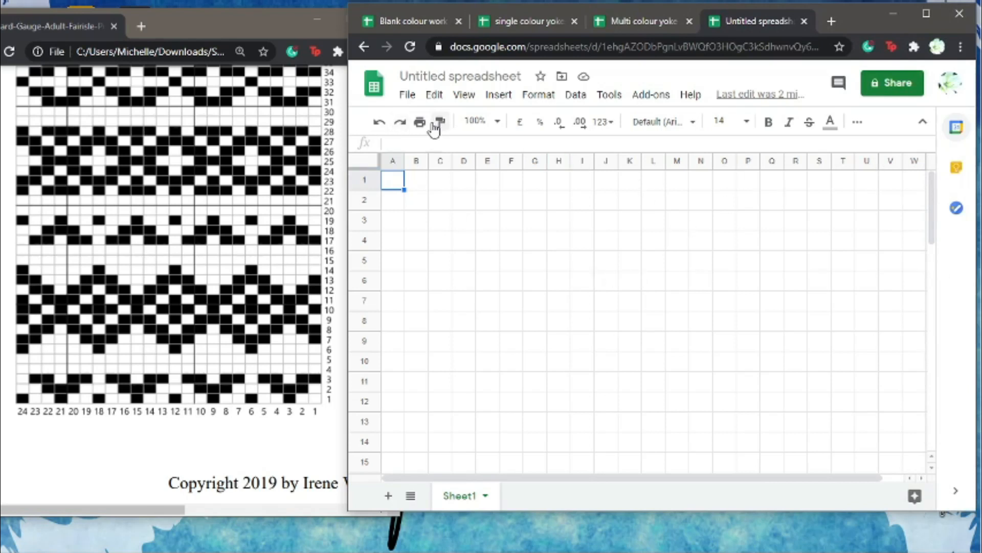
Set the spreadsheet's zoom to 90% so that all 24 columns, A to X, fit beside the chart
left_click(486, 121)
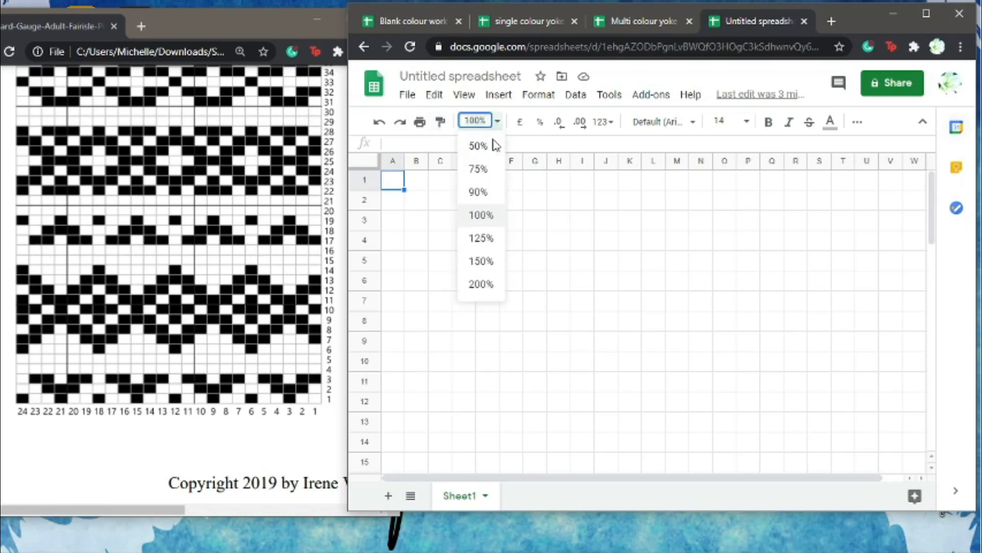
left_click(481, 192)
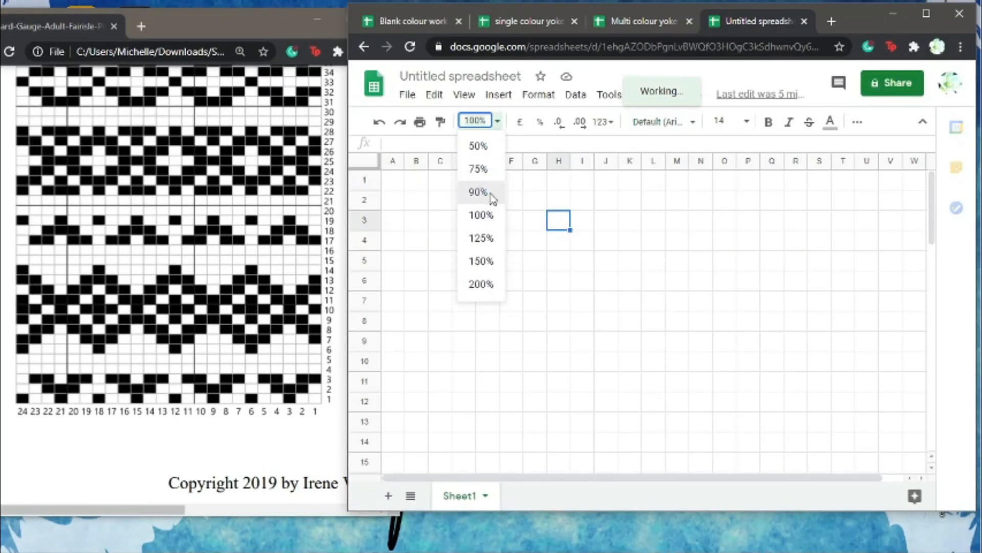
left_click(484, 191)
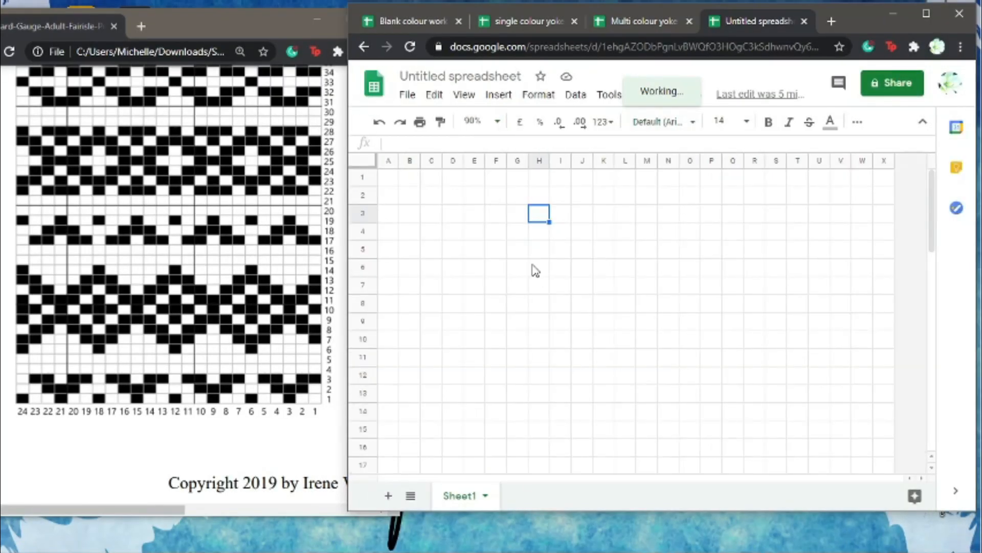
Enter 1 in cell A55 to mark the first black stitch of the chart's row 1
scroll(407, 328, "down", 12)
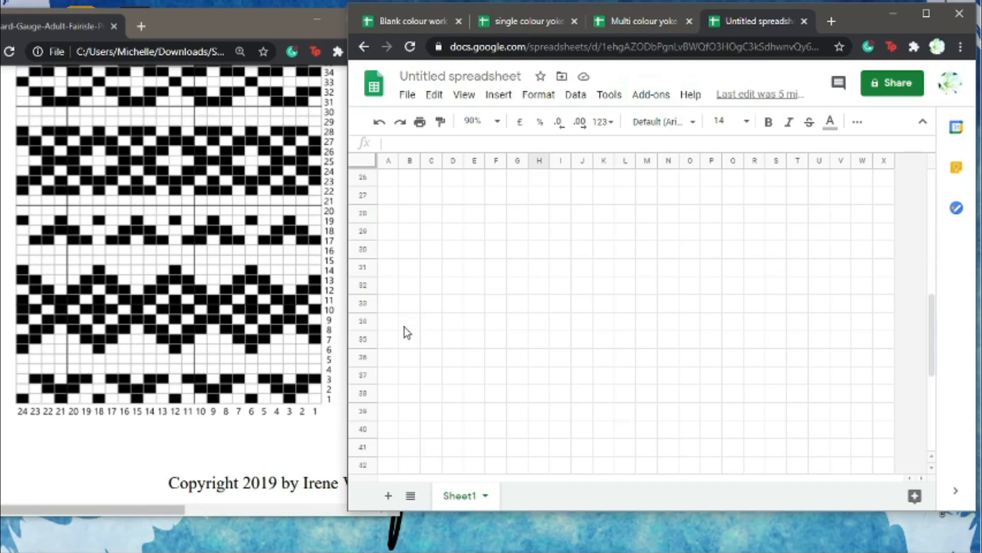
scroll(405, 335, "down", 1)
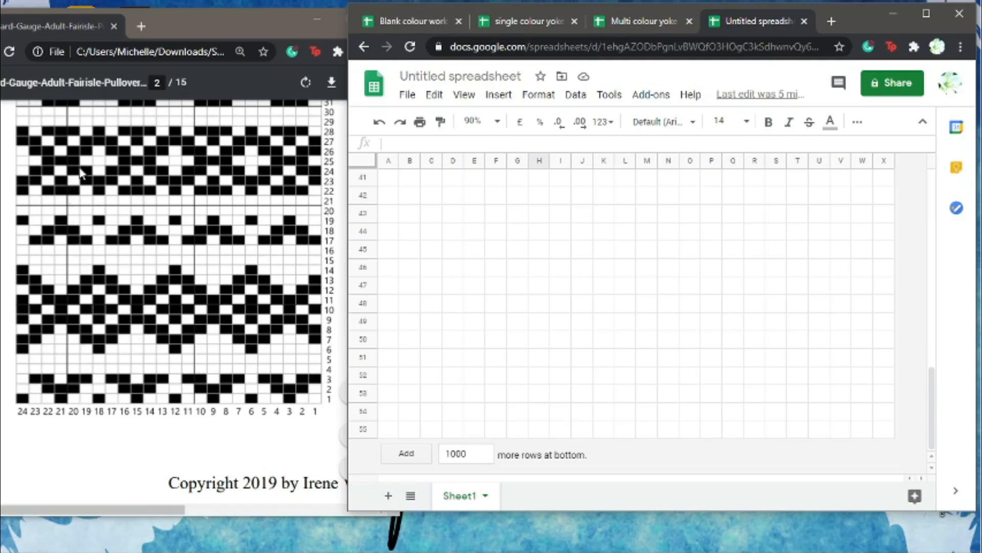
scroll(95, 169, "up", 3)
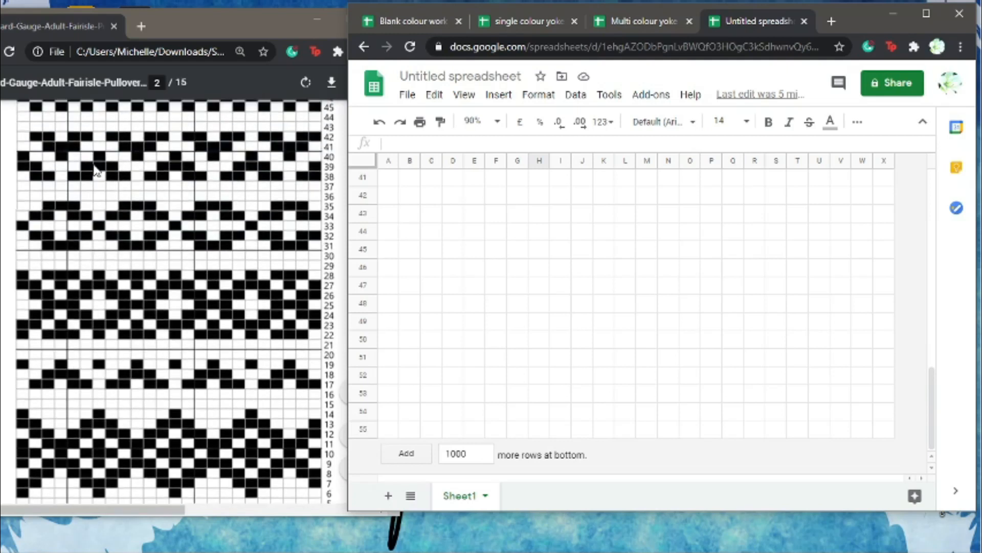
scroll(98, 165, "up", 3)
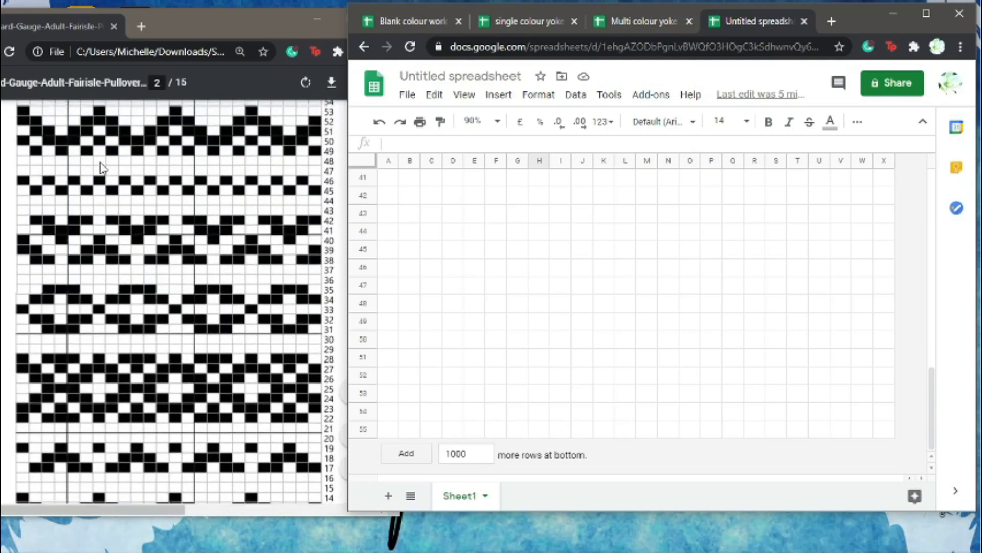
scroll(101, 167, "down", 6)
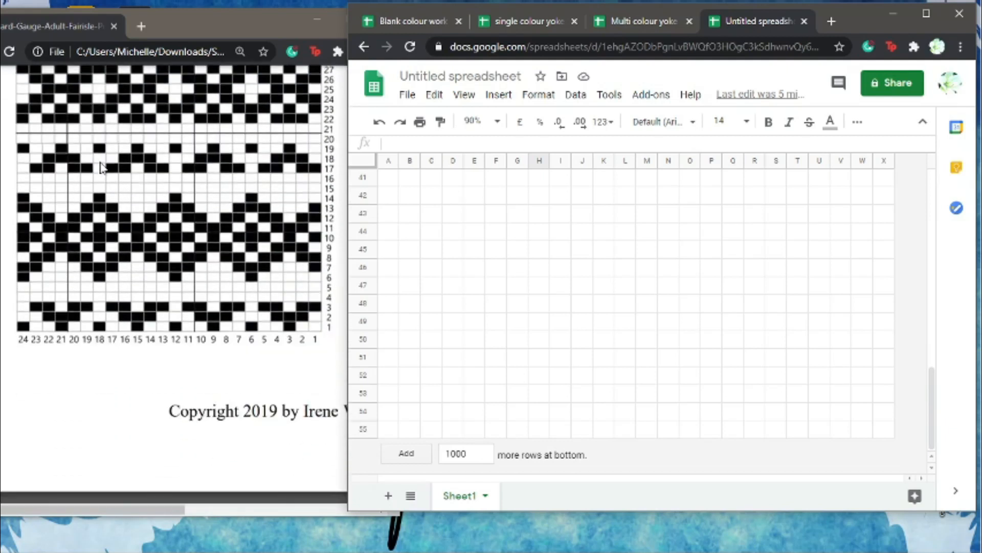
scroll(101, 167, "up", 1)
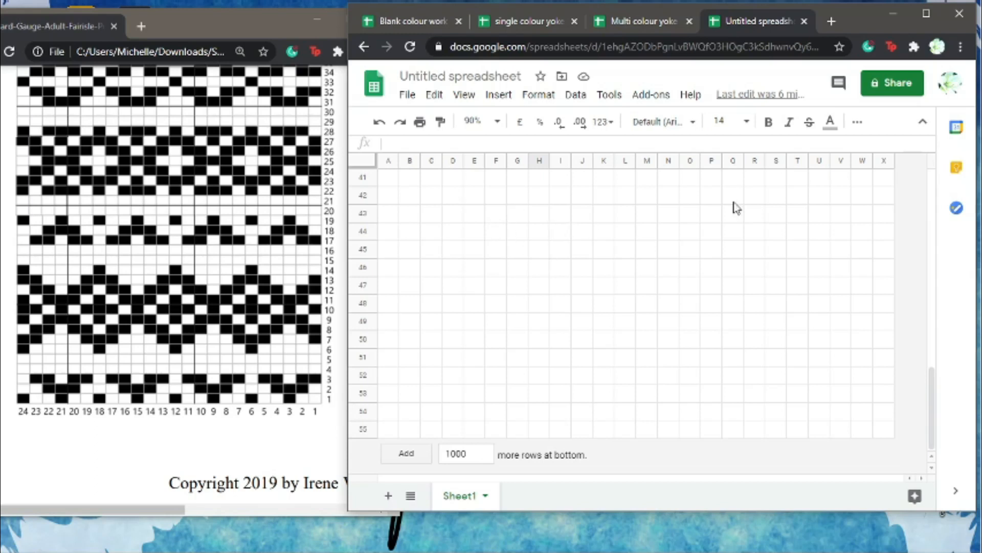
left_click(390, 434)
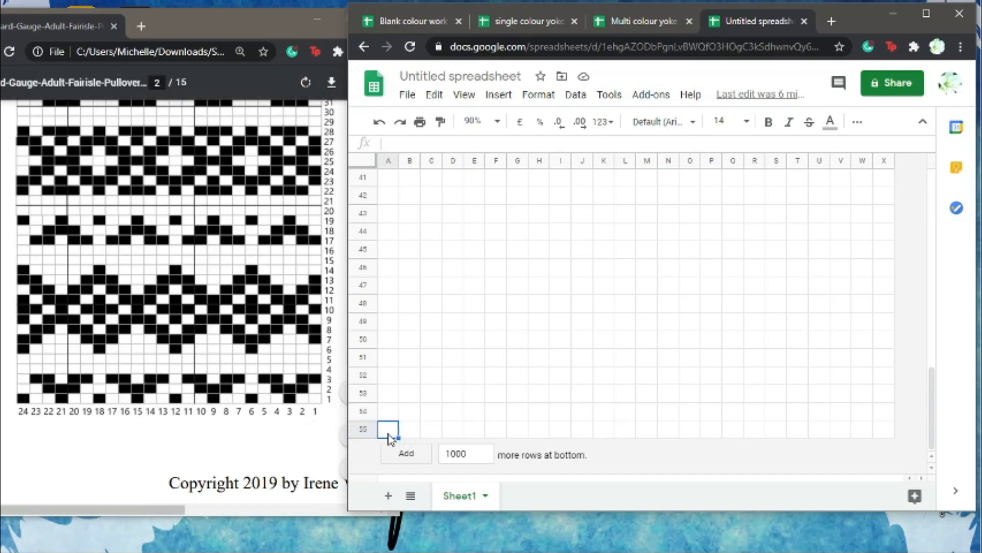
type("1")
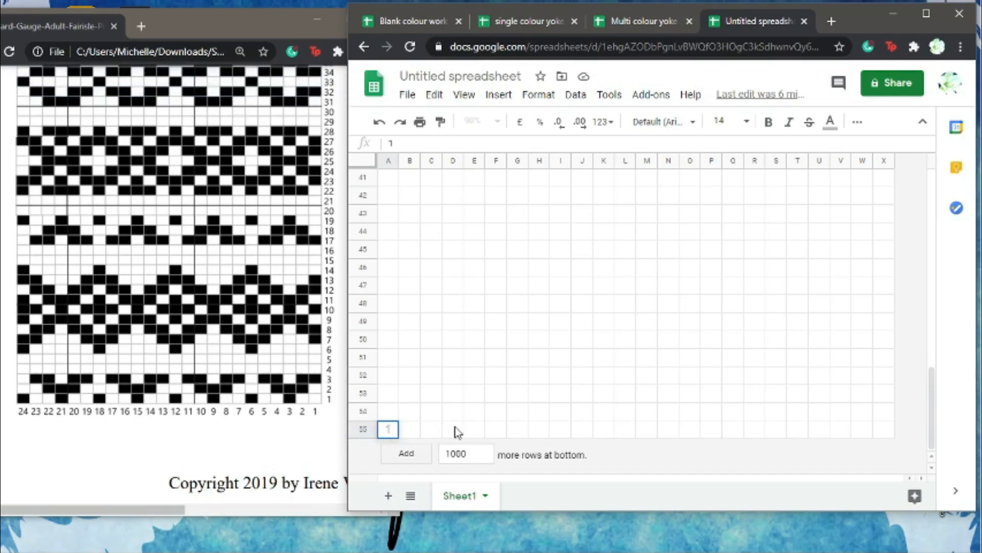
key("Tab")
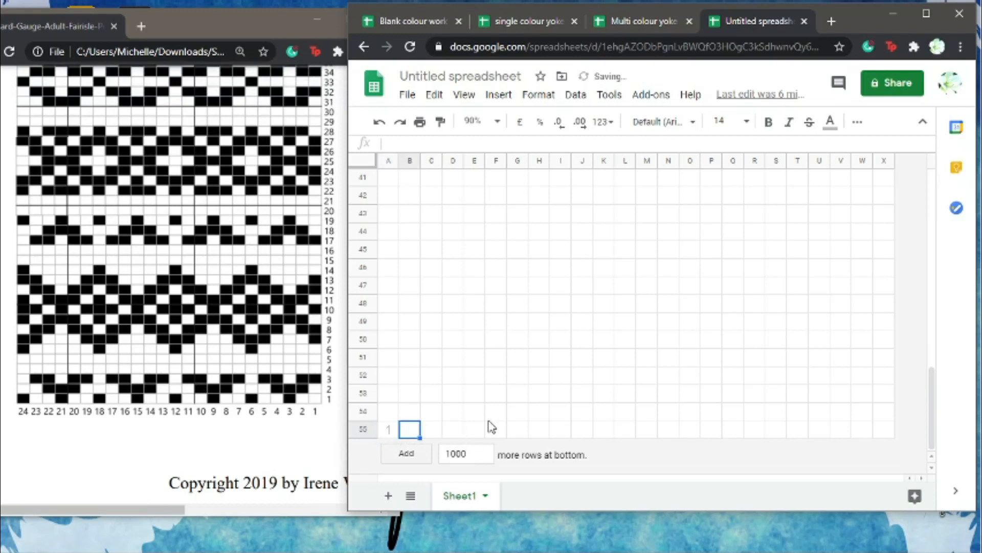
left_click(414, 416)
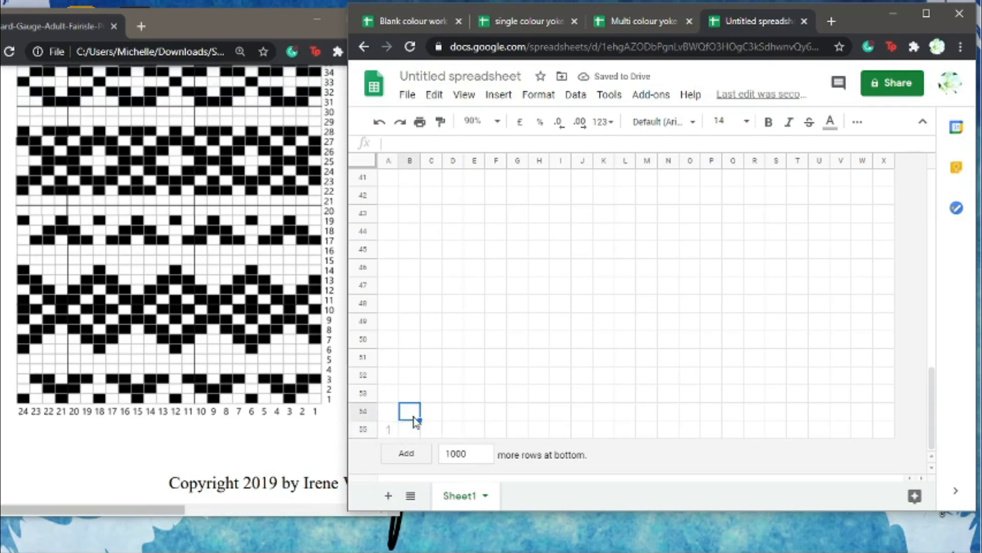
type("1")
key("Escape")
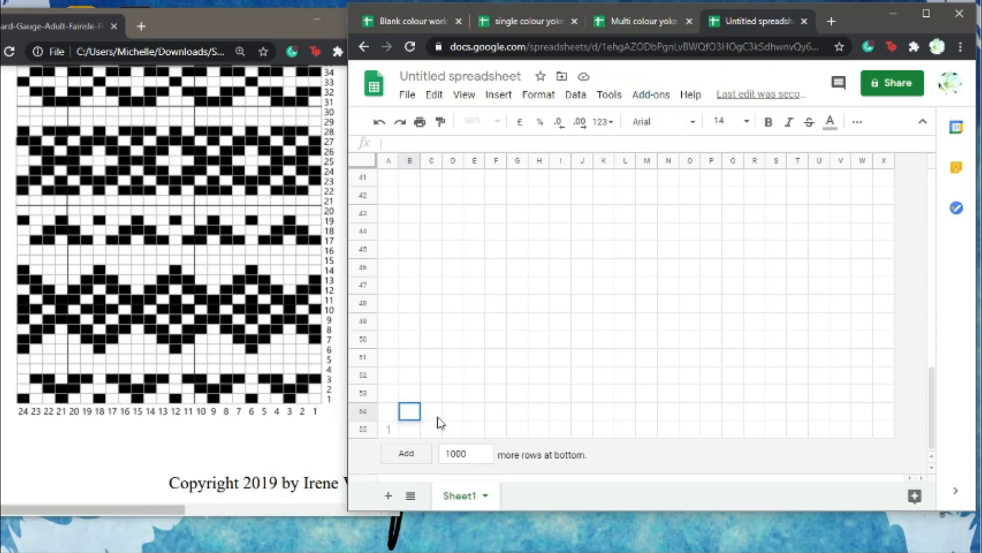
left_click(436, 420)
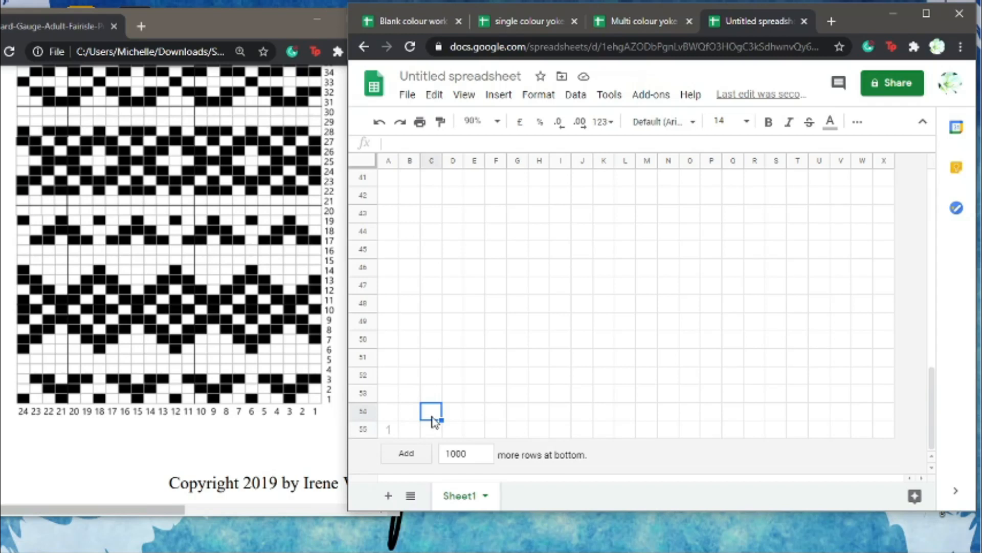
key("Down")
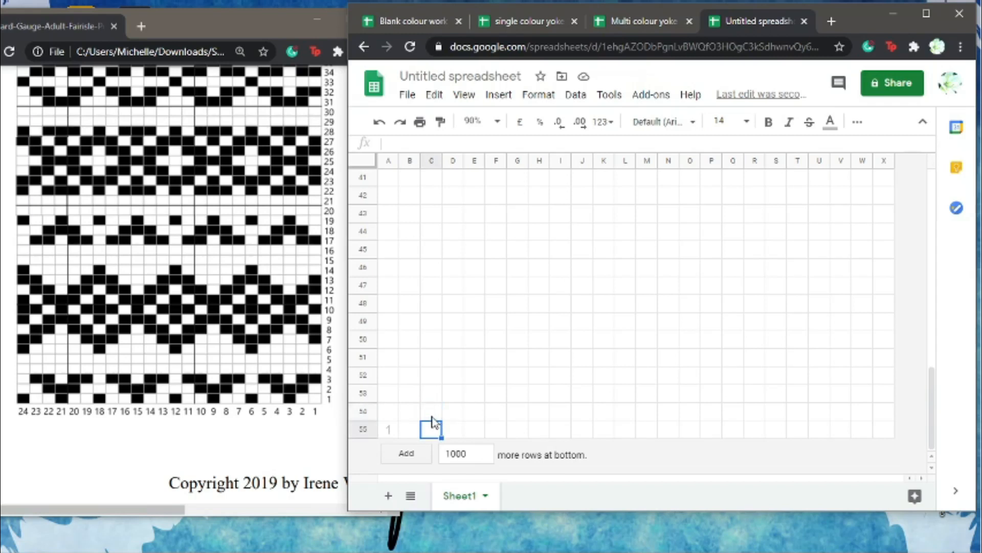
key("Left")
key("Right")
key("Up")
key("Up")
key("Left")
key("Down")
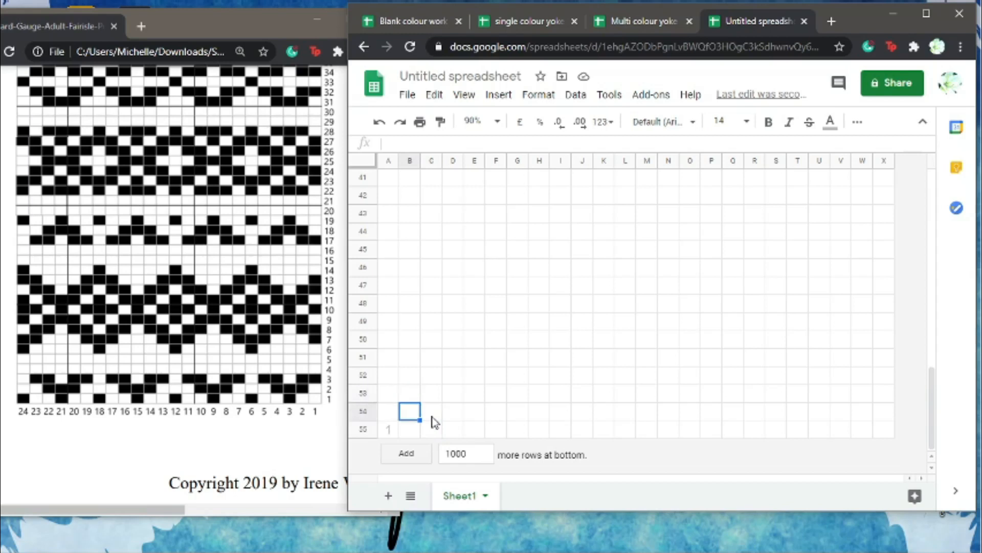
Copy the 1 from A55 into cells B53, C53, E53, F53, C54, D54, E54 and D55 to form the first motif
left_click(391, 433)
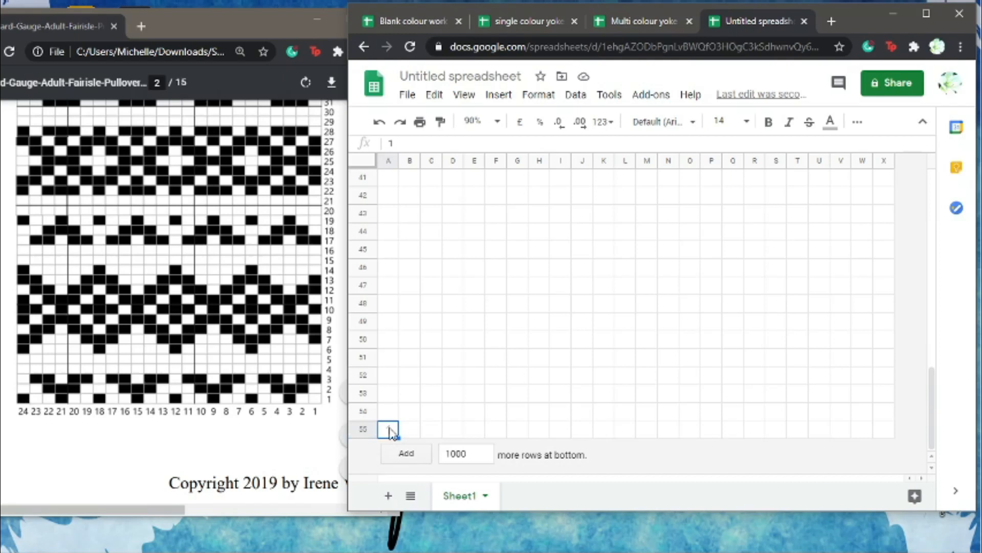
right_click(391, 432)
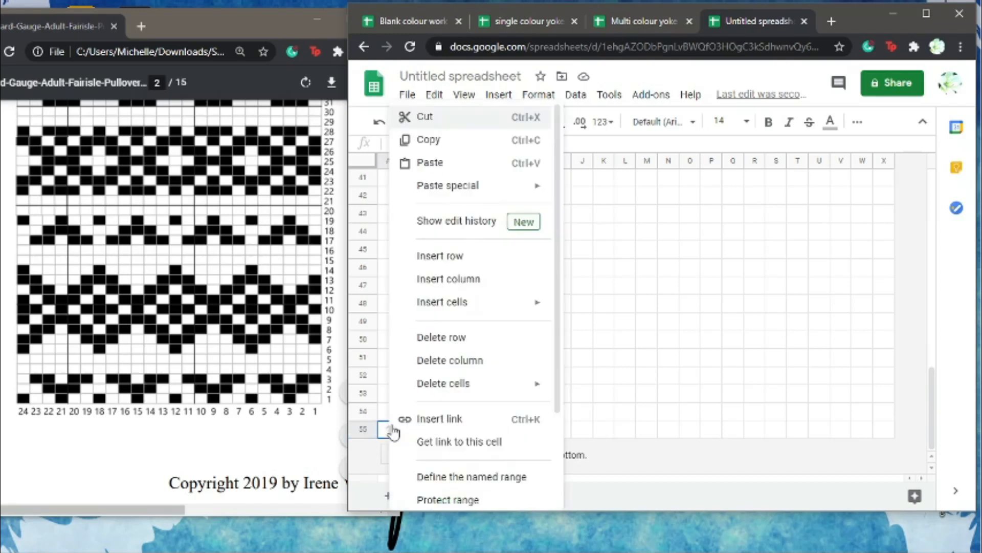
left_click(506, 146)
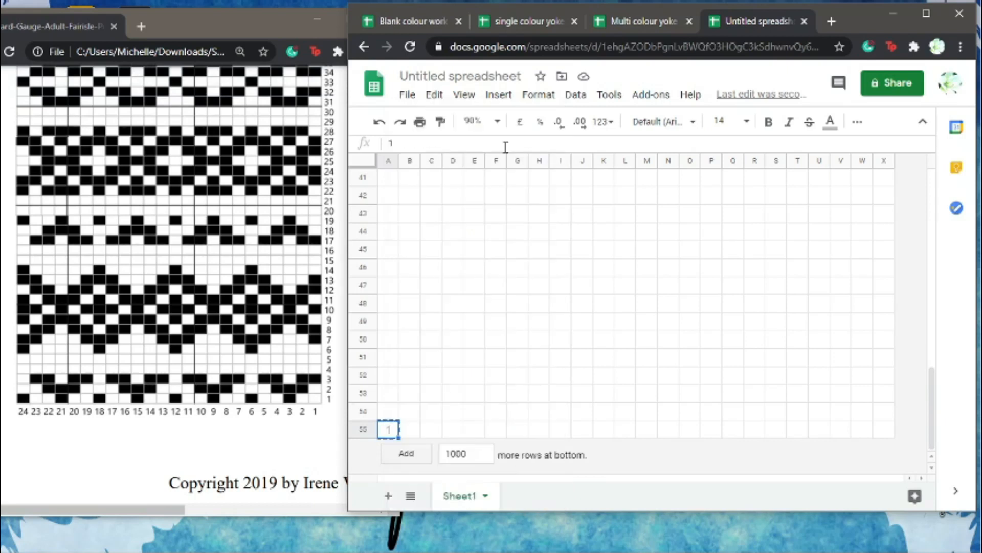
left_click(415, 403)
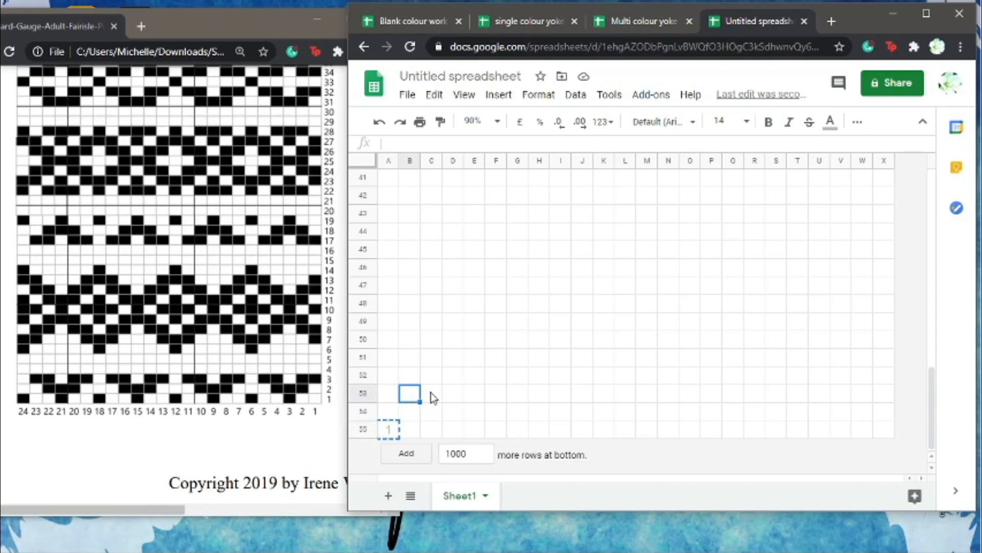
left_click(431, 392, "ctrl")
left_click(435, 412, "ctrl")
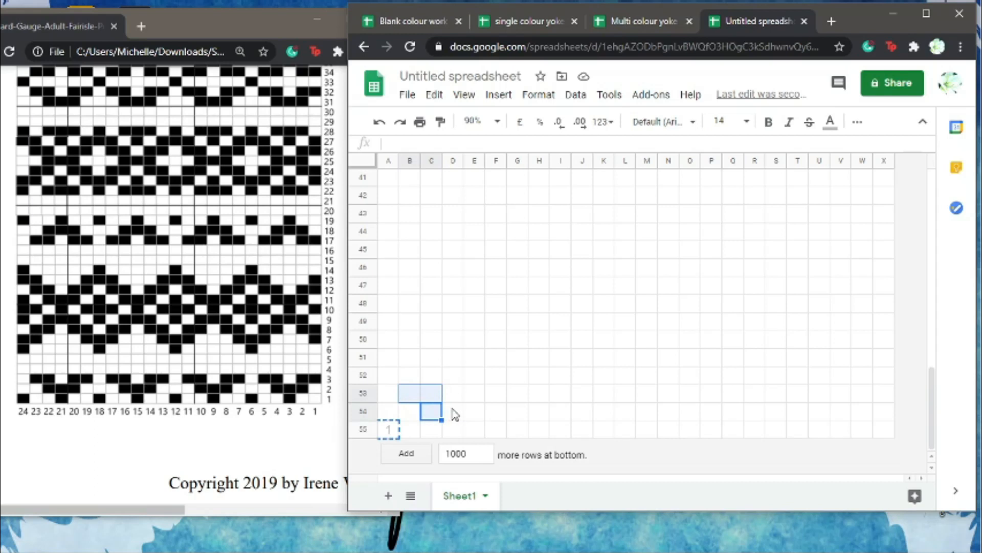
left_click_drag(454, 413, 475, 394)
left_click(497, 402, "ctrl")
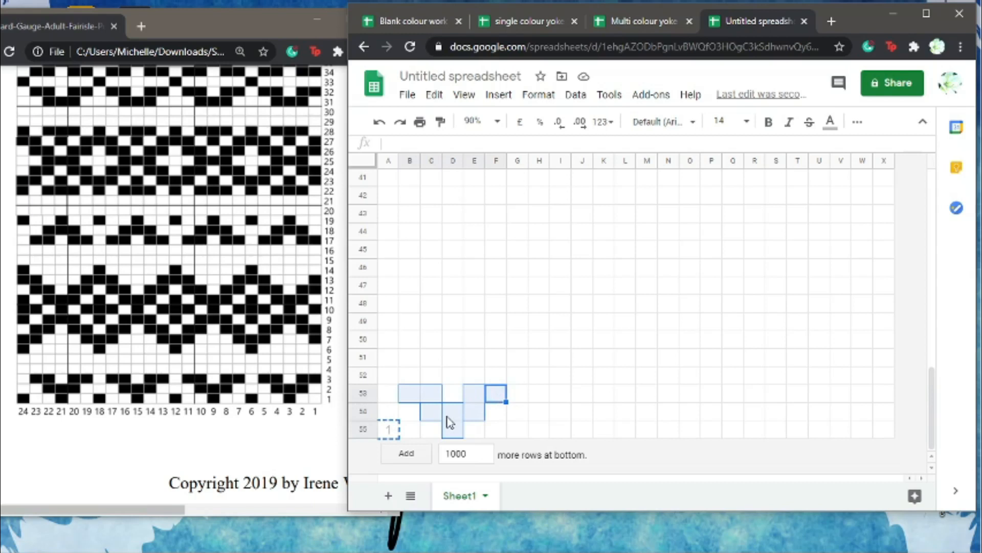
key("ctrl+v")
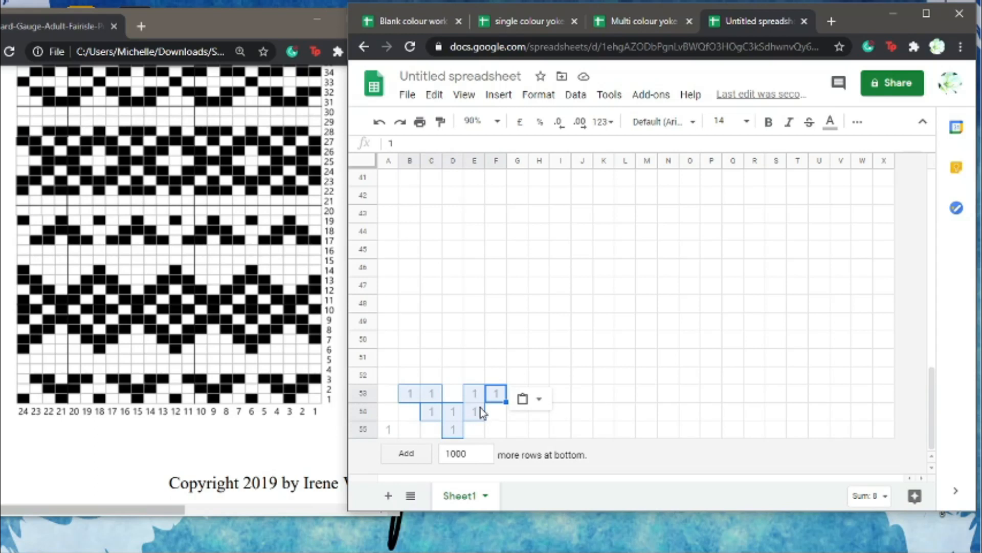
left_click(525, 430)
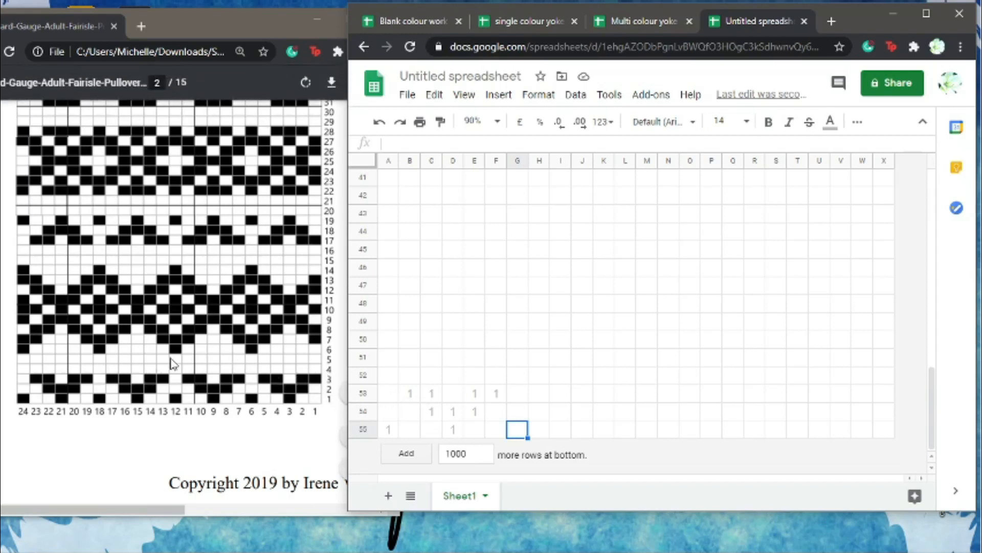
Copy the motif block A53:F55 and paste it across G53:X55 to repeat it over the remaining columns
left_click(393, 397)
left_click_drag(393, 397, 495, 434)
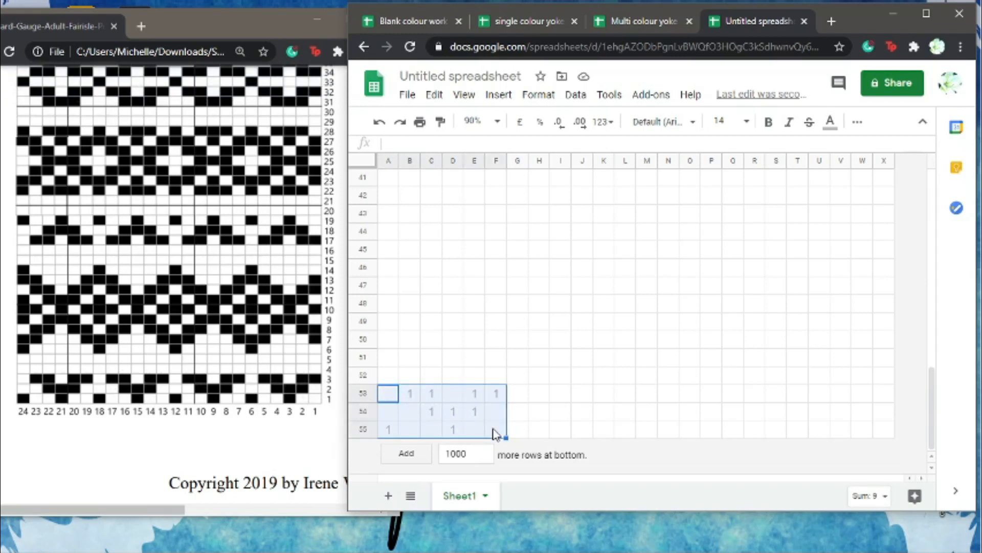
key("ctrl+c")
left_click_drag(518, 402, 888, 433)
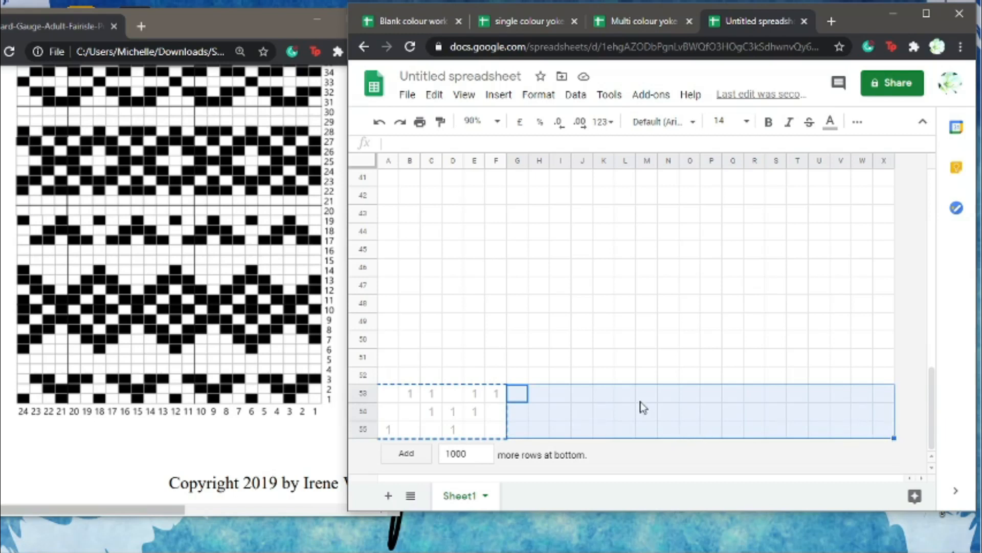
key("ctrl+v")
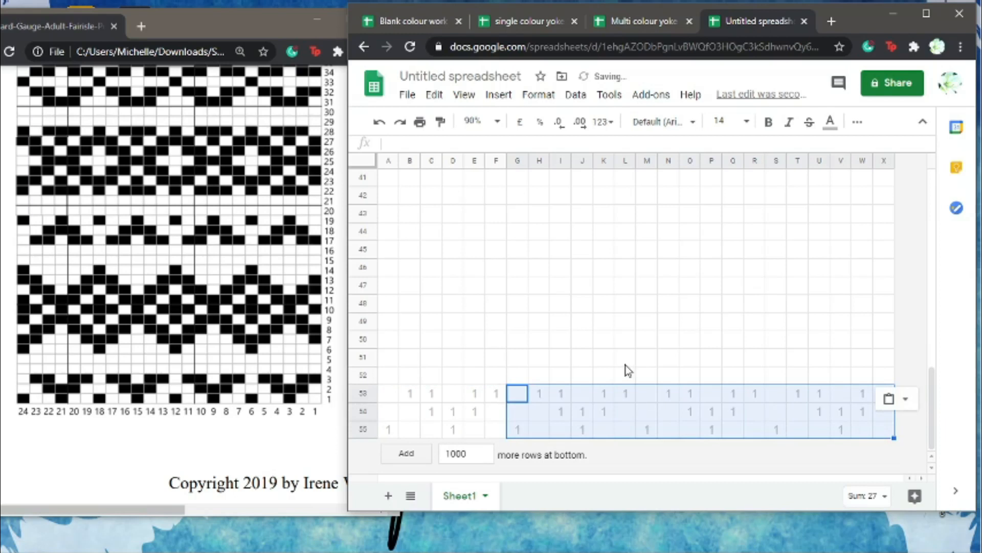
left_click(434, 358)
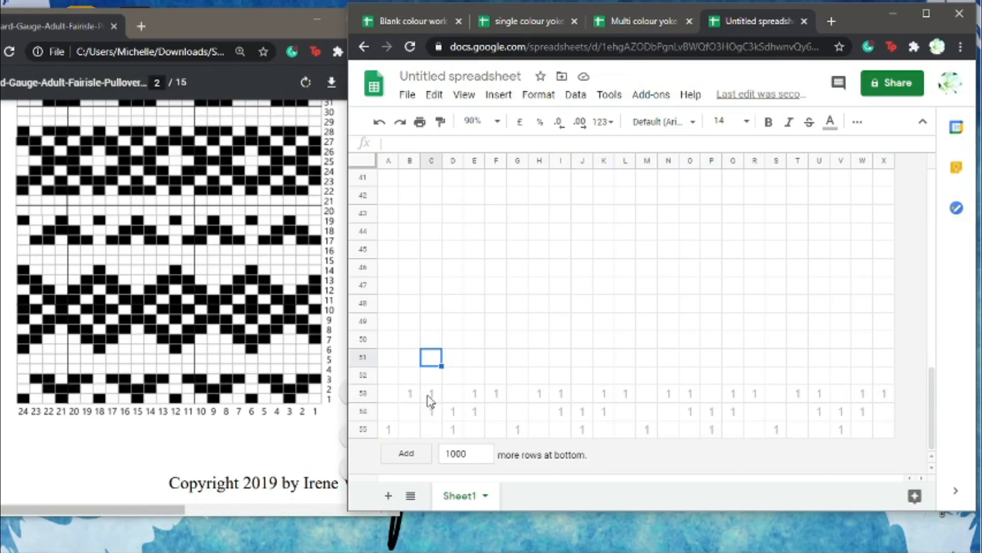
Enter 2 in cell A50 to start the second pattern band at the chart's row 6
left_click(393, 362)
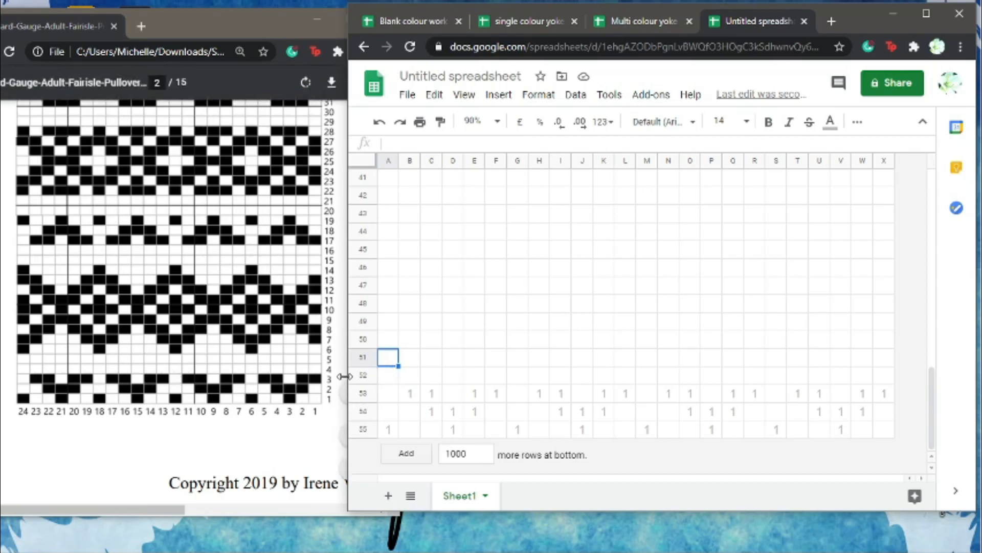
left_click(364, 340)
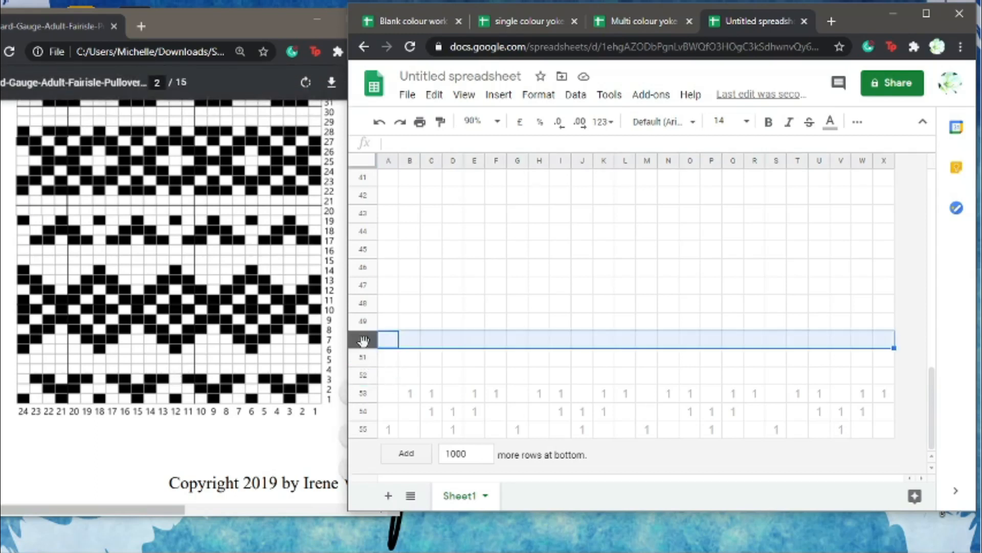
left_click(389, 344)
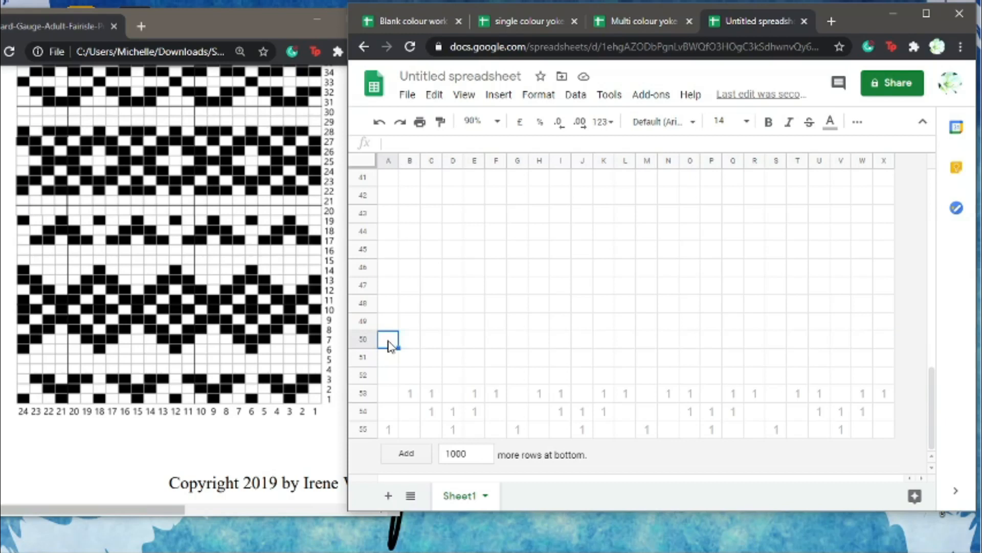
type("2")
left_click(414, 345)
left_click(391, 344)
Copy the 2 from cell A50 for reuse in the second pattern band
right_click(392, 347)
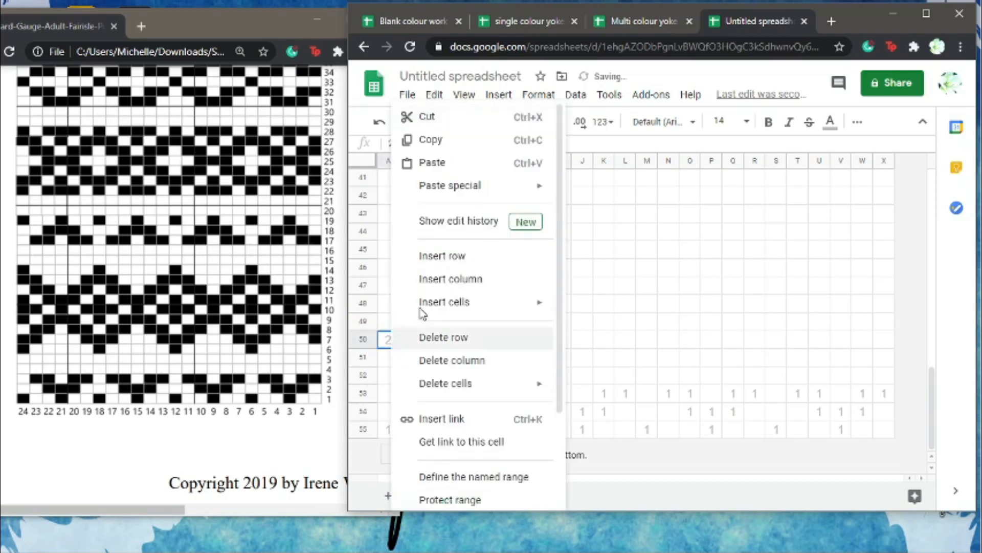
left_click(492, 142)
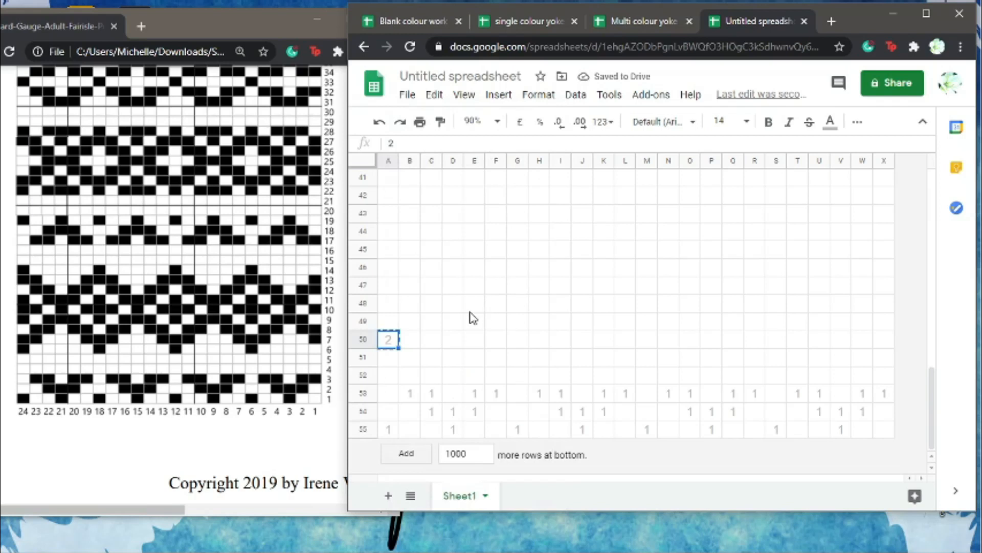
left_click(395, 324)
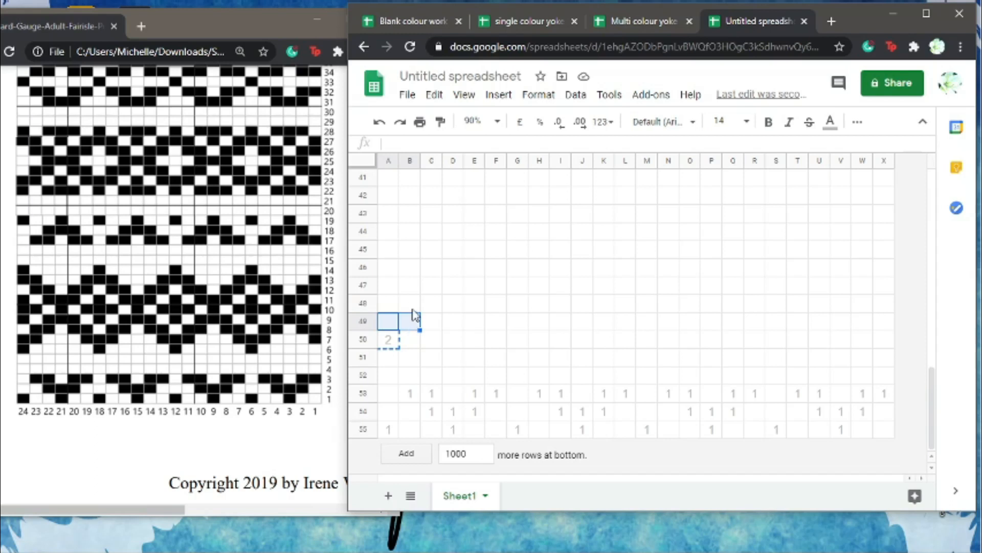
left_click_drag(412, 307, 473, 285)
left_click_drag(476, 303, 493, 307)
left_click(495, 320, "ctrl")
left_click(453, 267, "ctrl")
left_click_drag(431, 248, 497, 231)
left_click(496, 213, "ctrl")
left_click_drag(431, 231, 389, 196)
left_click(410, 213, "ctrl")
left_click(409, 267, "ctrl")
left_click_drag(388, 249, 390, 285)
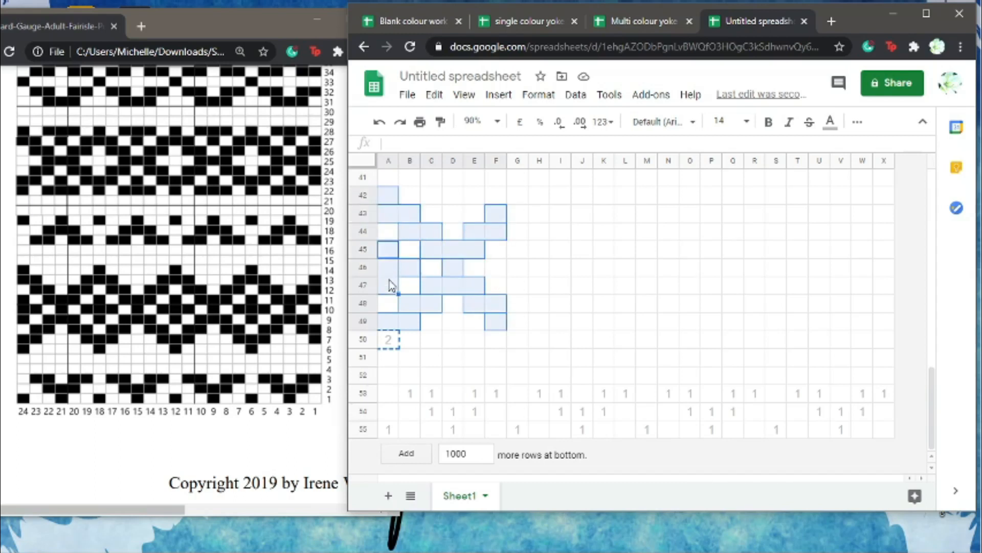
left_click(495, 266, "ctrl")
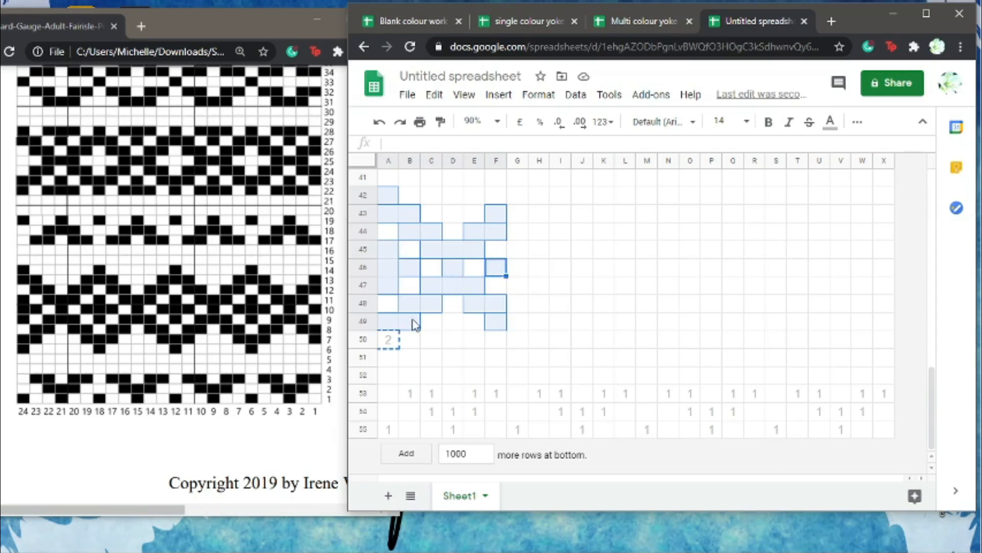
right_click(448, 292)
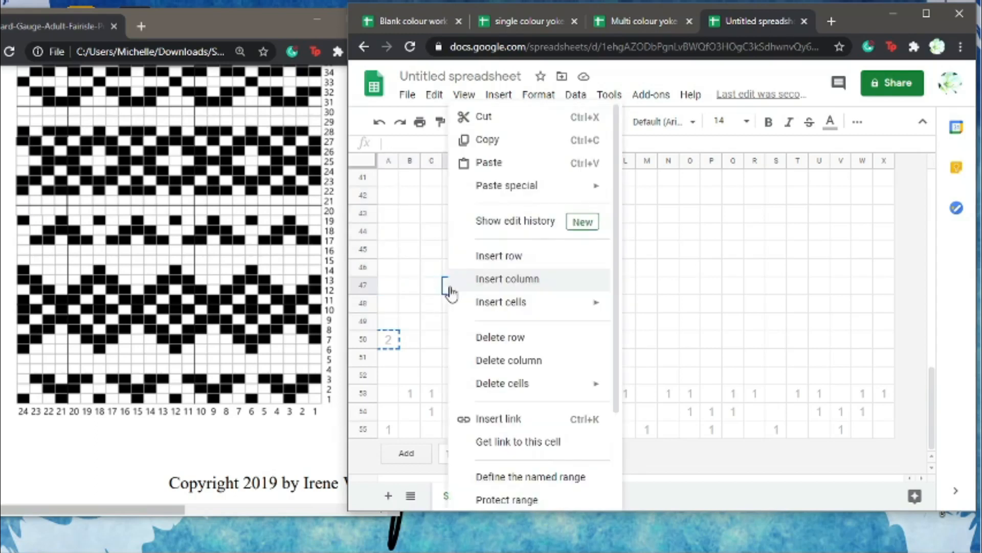
left_click(416, 321)
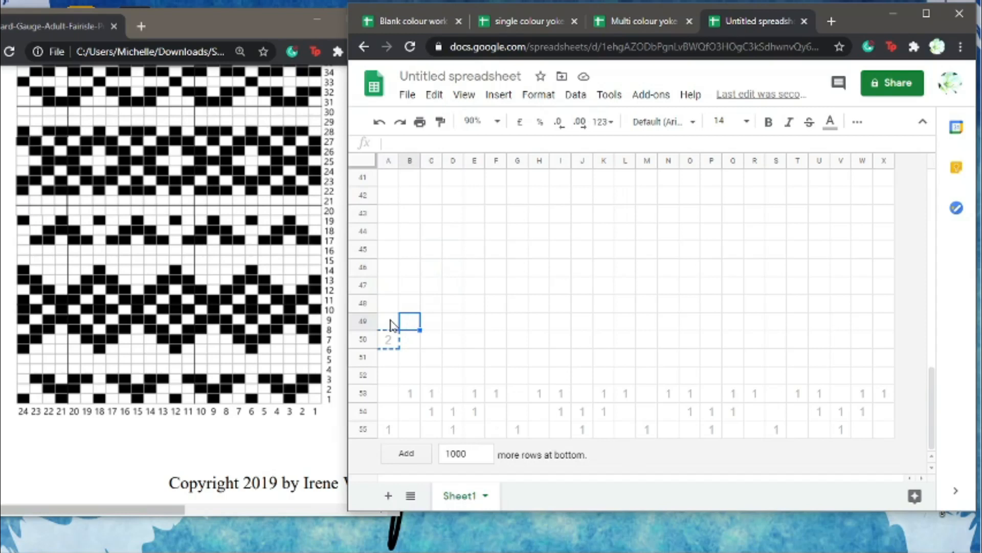
Paste the copied 2 into the cells of A42:F49 matching the black stitches of chart rows 7 to 14, completing the second band's first motif
left_click(393, 325)
mouse_move(400, 326)
left_mouse_down()
mouse_move(454, 287)
mouse_move(467, 285)
mouse_move(496, 307)
left_mouse_up()
left_click(496, 321, "ctrl")
left_click(453, 267, "ctrl")
left_click_drag(431, 248, 496, 230)
left_click(496, 219, "ctrl")
left_click(401, 220, "ctrl")
left_click_drag(431, 231, 391, 216)
left_click(389, 200, "ctrl")
left_click(407, 267, "ctrl")
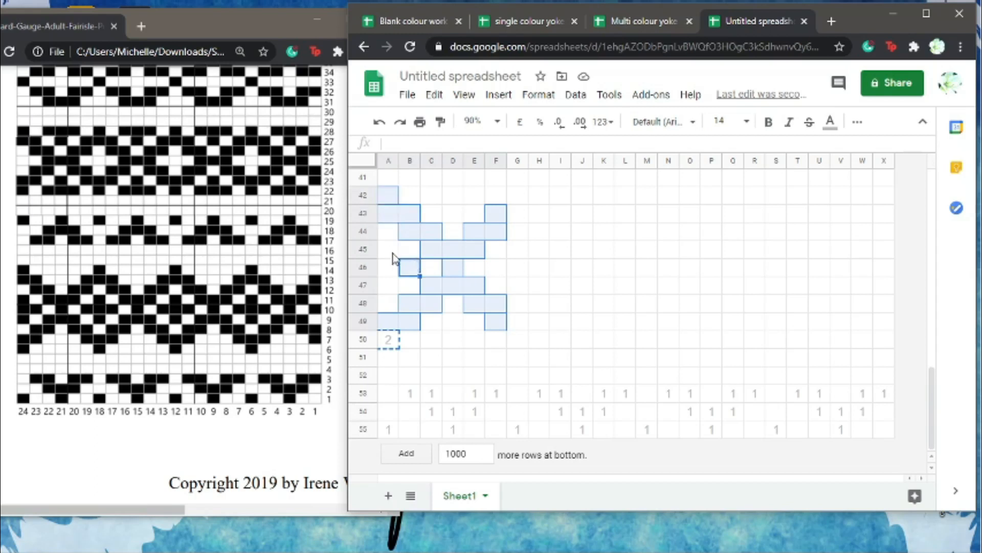
left_click_drag(391, 251, 391, 284)
left_click(499, 269, "ctrl")
right_click(498, 268)
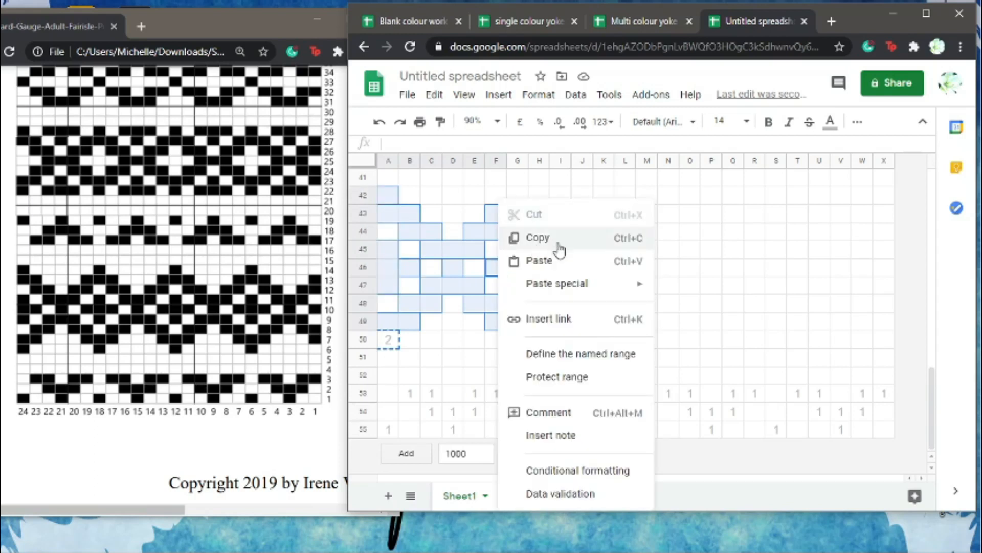
left_click(565, 266)
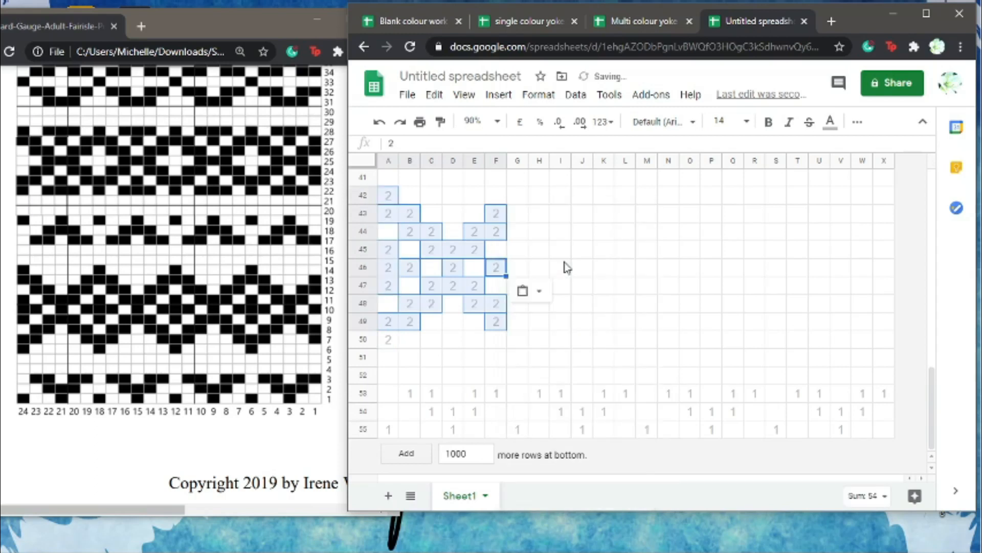
Enter 3 in cell A37 to start the third pattern band at the chart's row 19
left_click(554, 323)
scroll(553, 338, "up", 2)
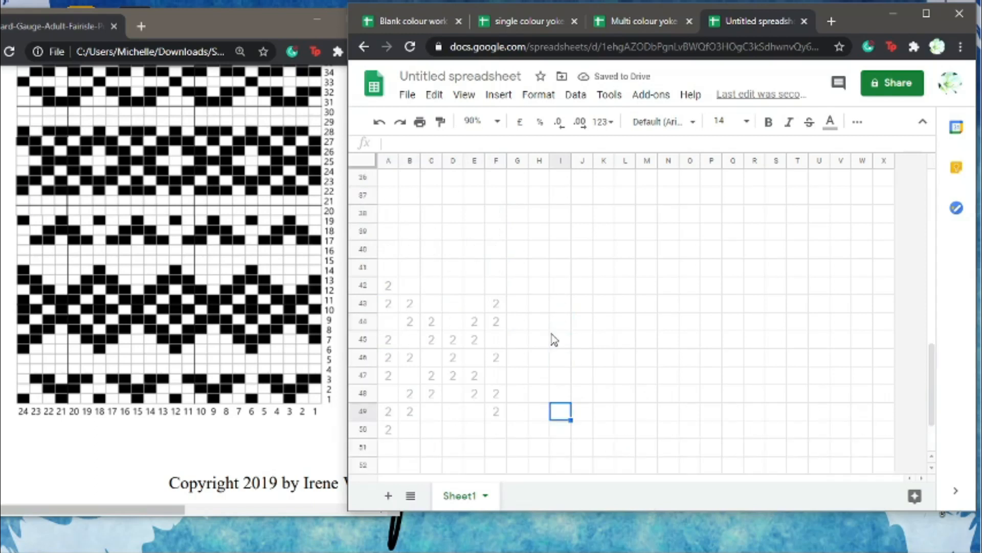
scroll(529, 342, "up", 1)
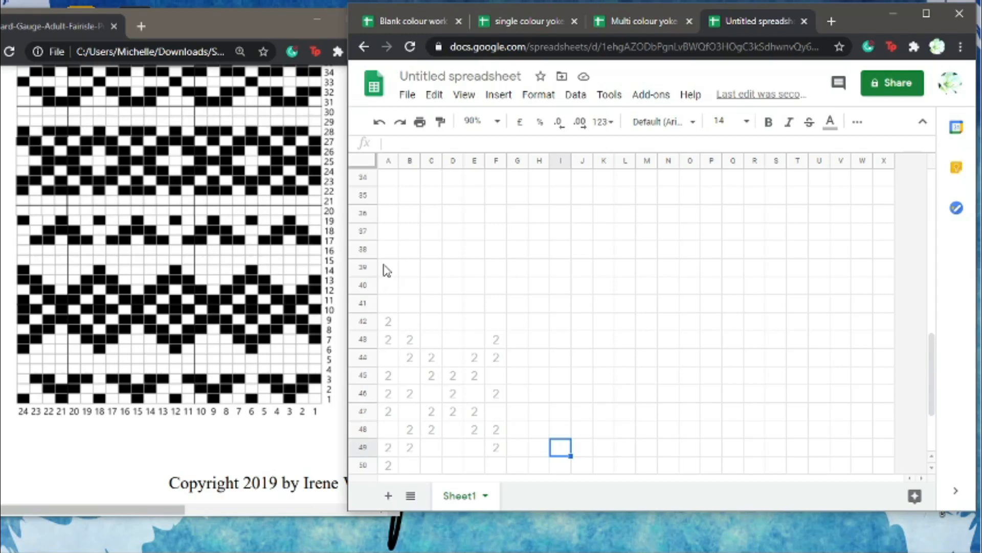
left_click(368, 248)
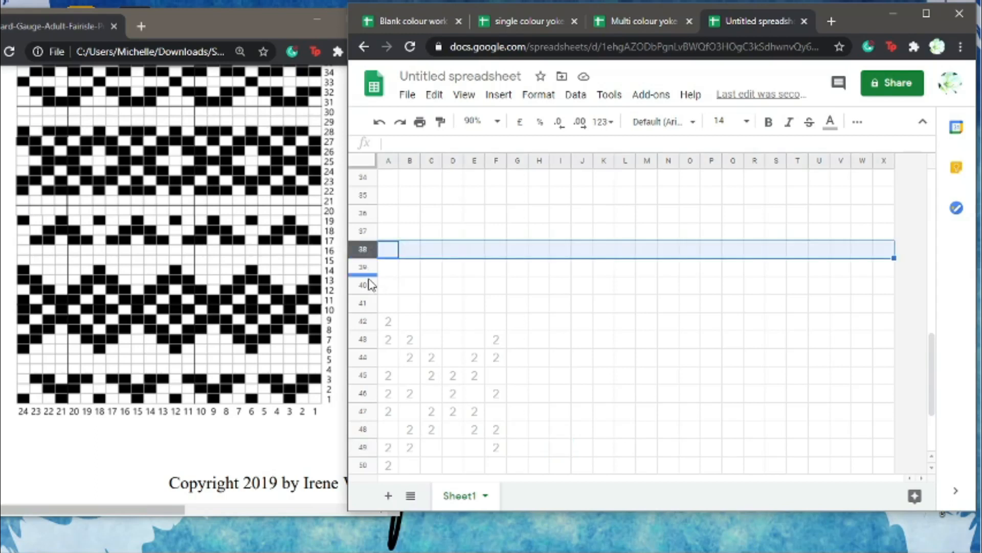
left_click(365, 266)
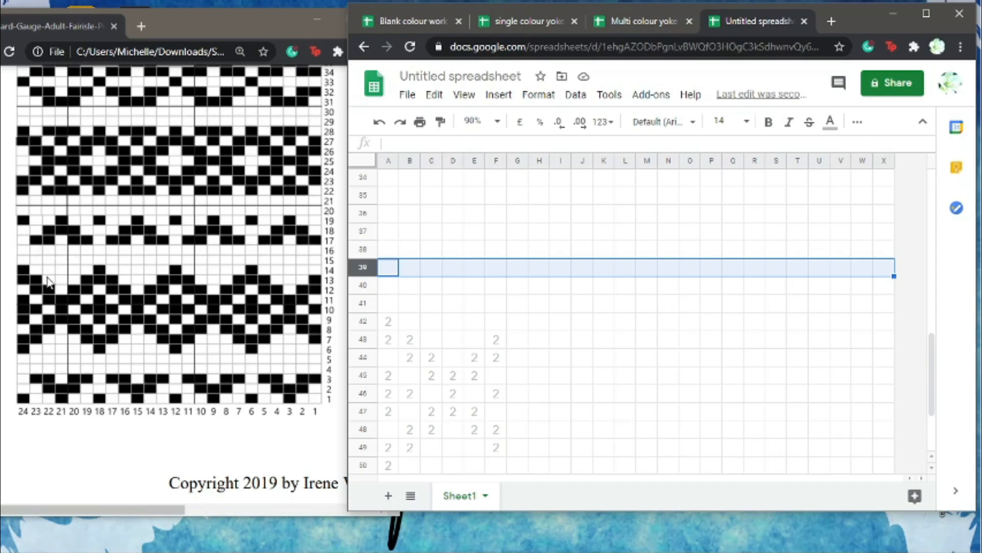
left_click(387, 236)
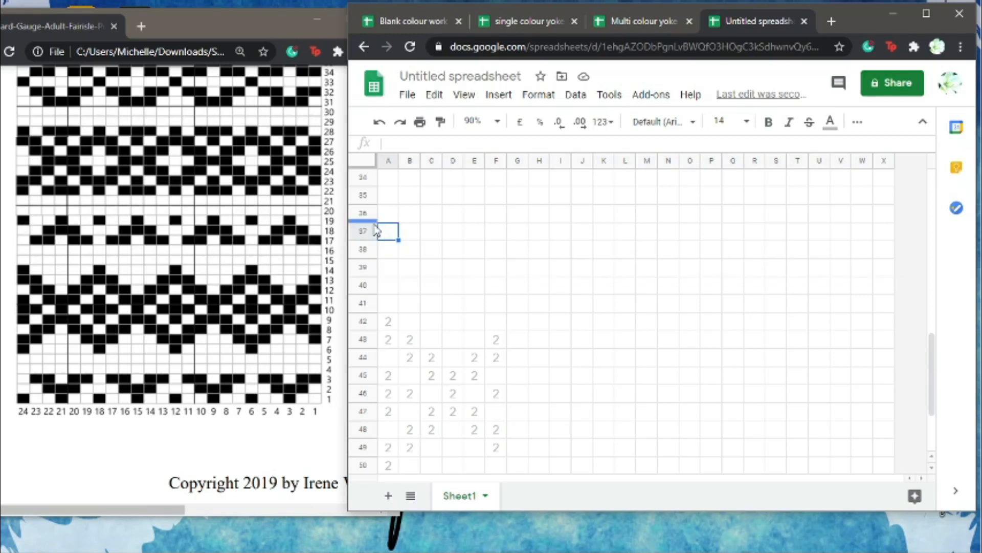
type("3")
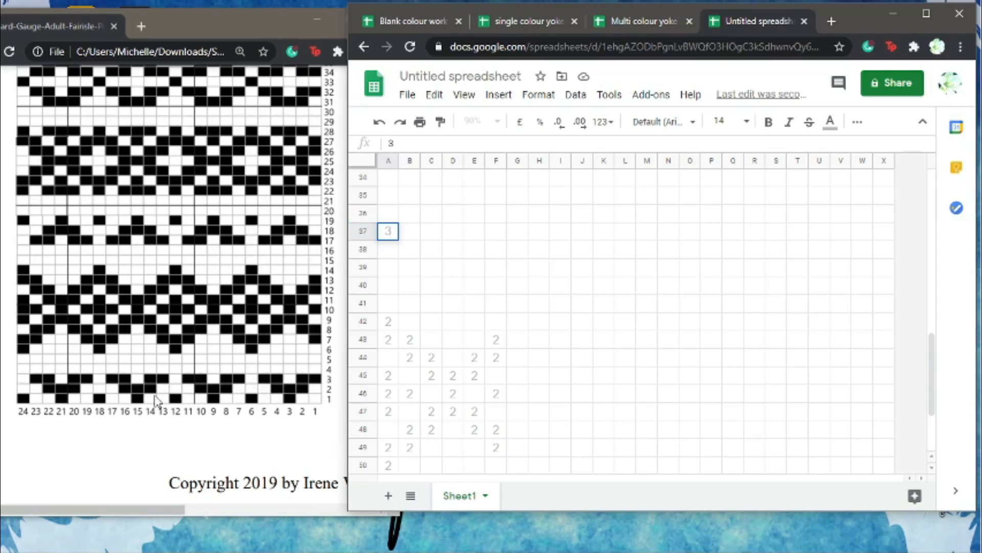
left_click(410, 267)
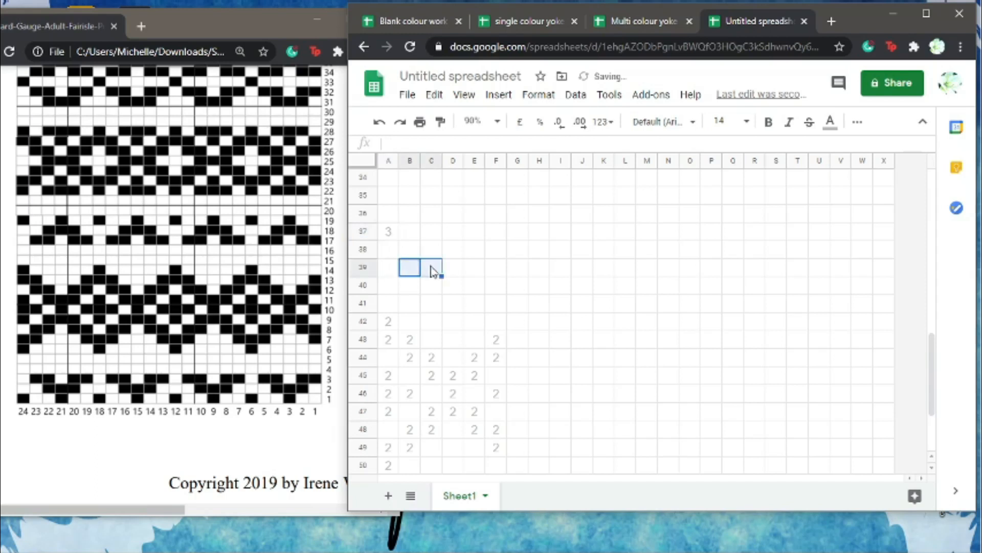
left_click_drag(438, 255, 453, 239, "ctrl")
left_click(454, 232, "ctrl")
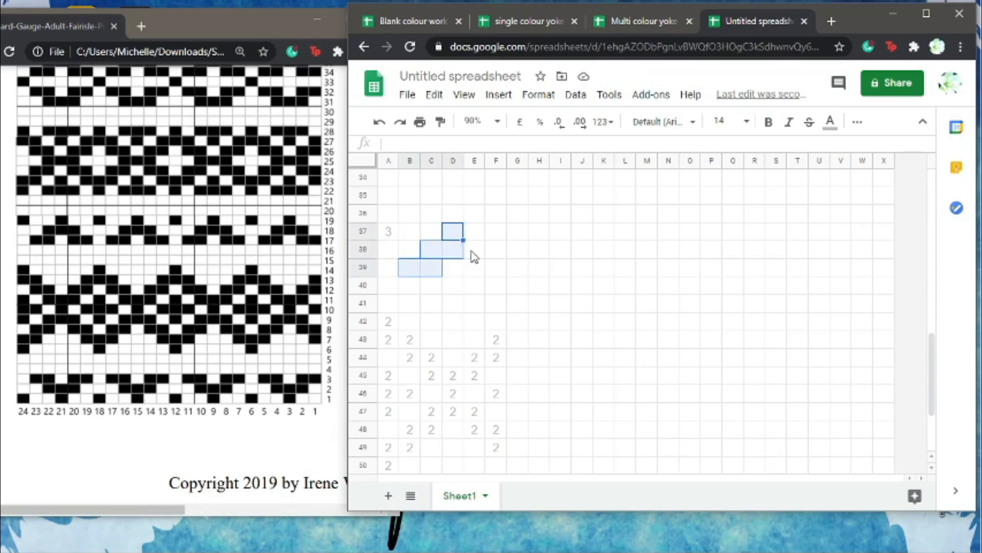
left_click(472, 253, "ctrl")
left_click(472, 268, "ctrl")
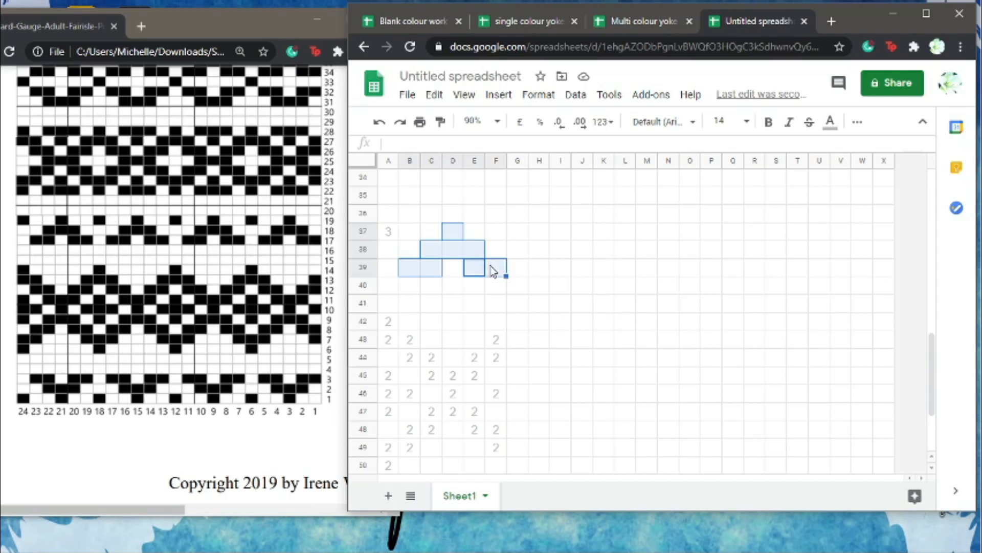
left_click(493, 271, "ctrl")
Copy the 3 from A37 into D37, C38:E38, B39:C39 and E39:F39 to complete the third band's first motif
left_click(390, 233)
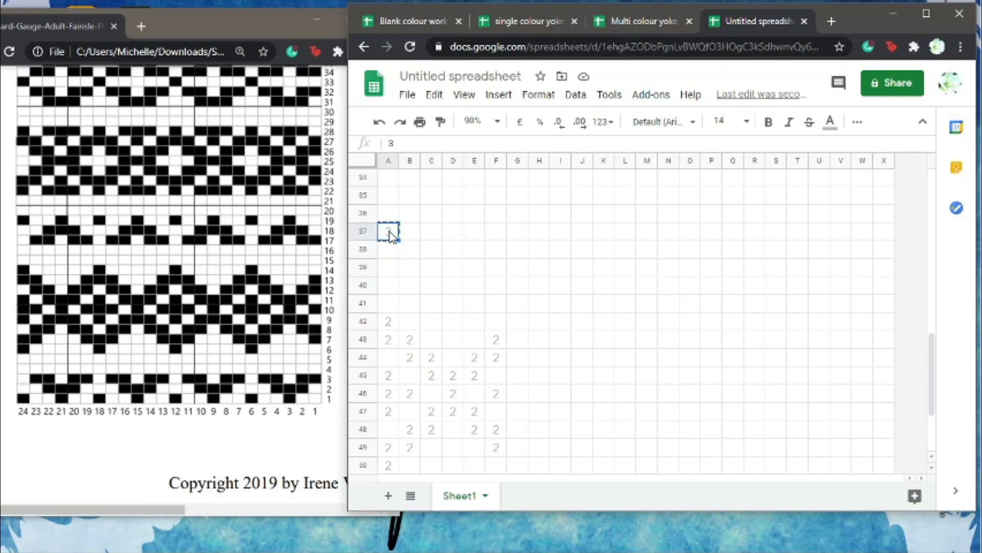
mouse_move(412, 273)
left_mouse_down()
mouse_move(426, 277)
mouse_move(471, 249)
mouse_move(492, 267)
mouse_move(430, 264)
mouse_move(470, 249)
left_mouse_up()
left_click(456, 252)
left_click_drag(475, 267, 491, 266)
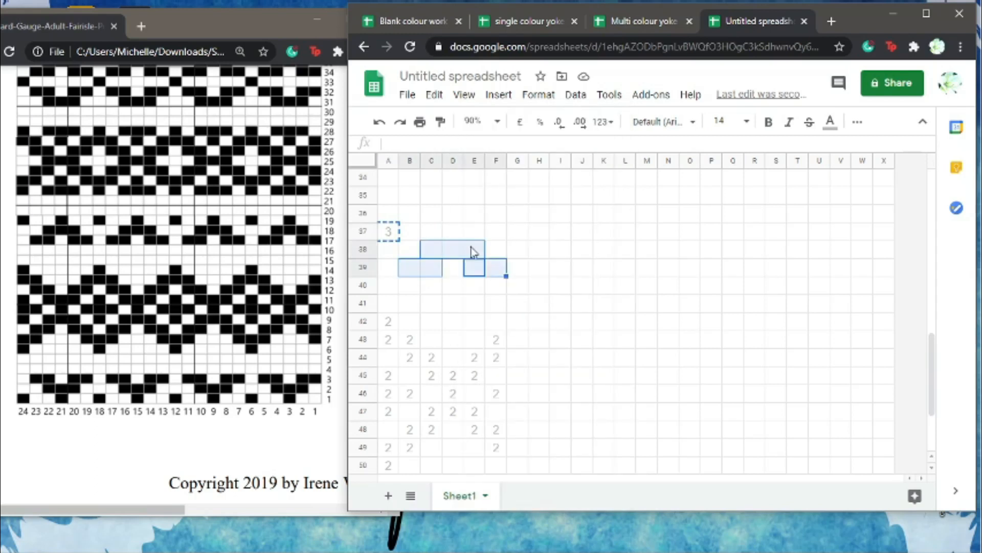
right_click(473, 251)
left_click(486, 259)
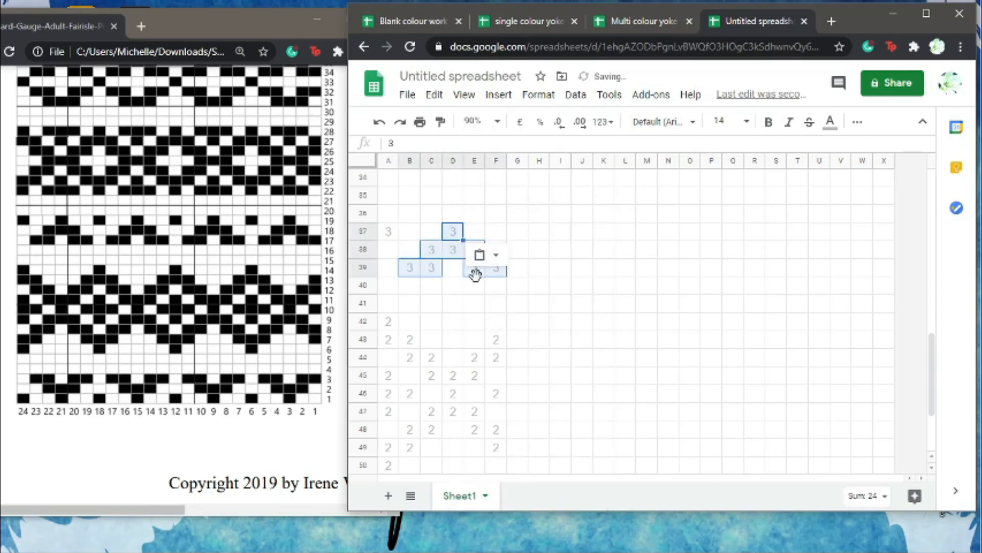
Set the spreadsheet zoom to 75% and enter 4 in cell A34 to start the fourth pattern band at the chart's row 22
scroll(461, 275, "up", 2)
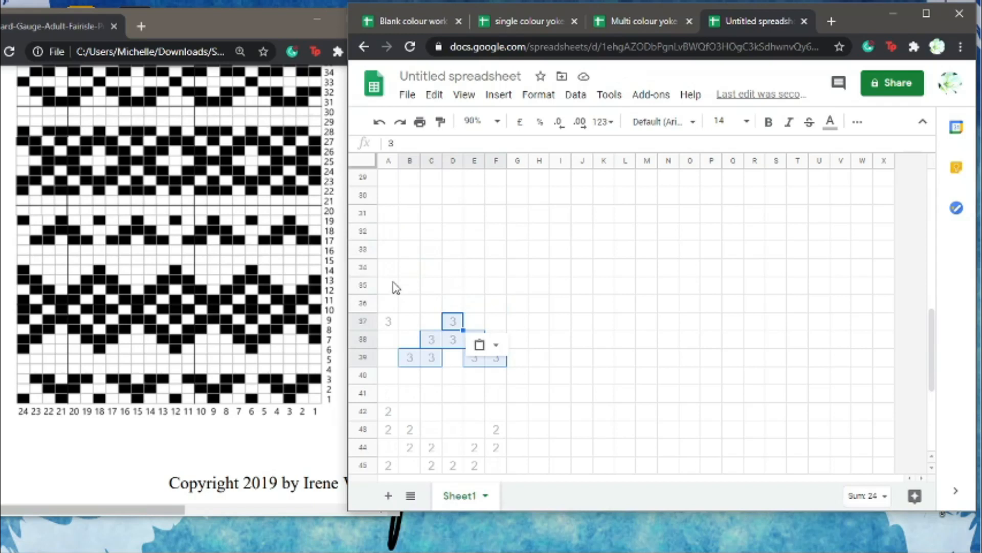
left_click(364, 267)
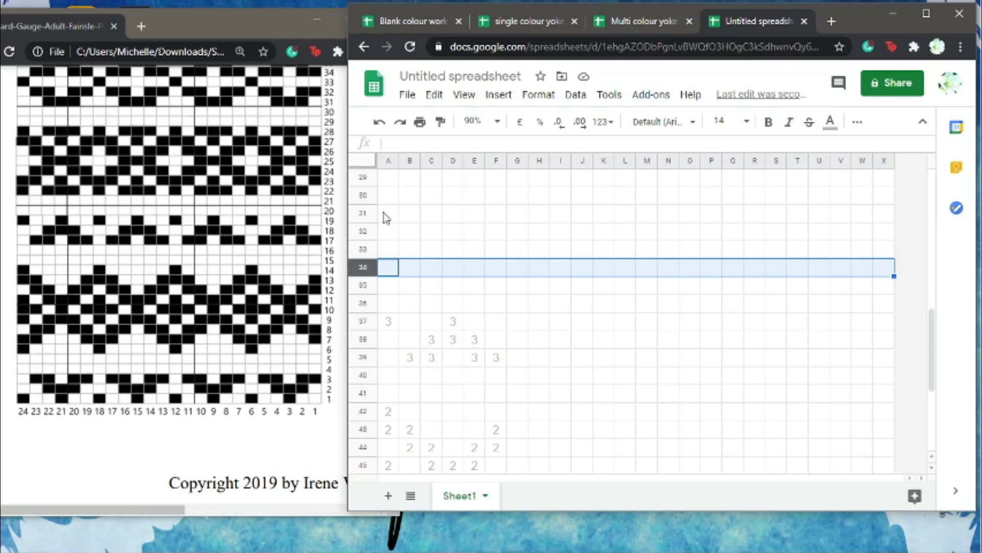
scroll(115, 246, "up", 4)
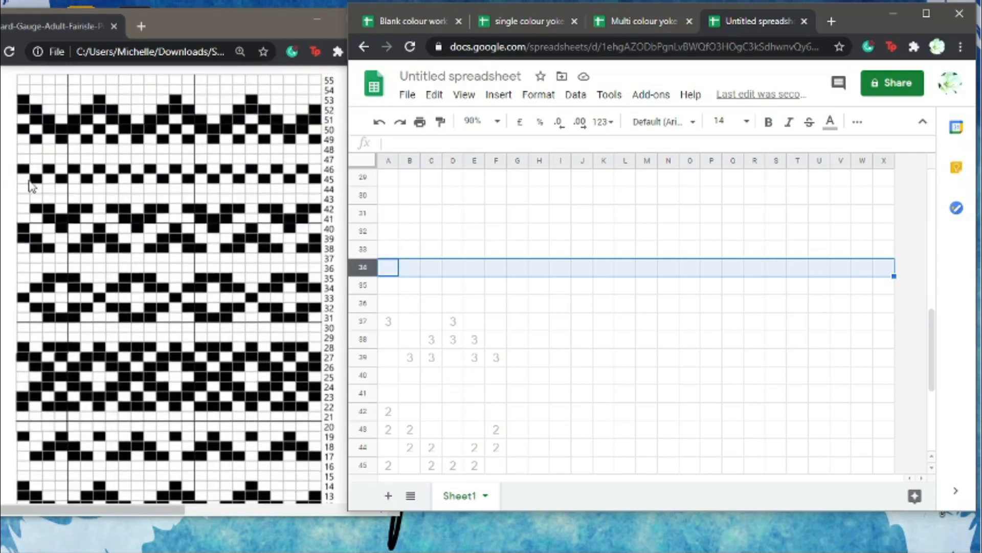
scroll(30, 187, "up", 2)
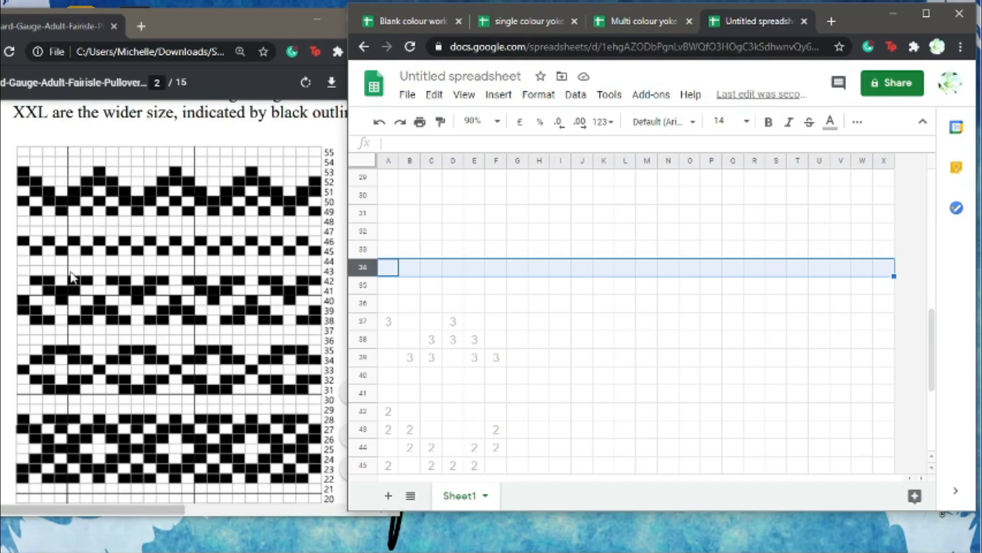
scroll(141, 121, "down", 2)
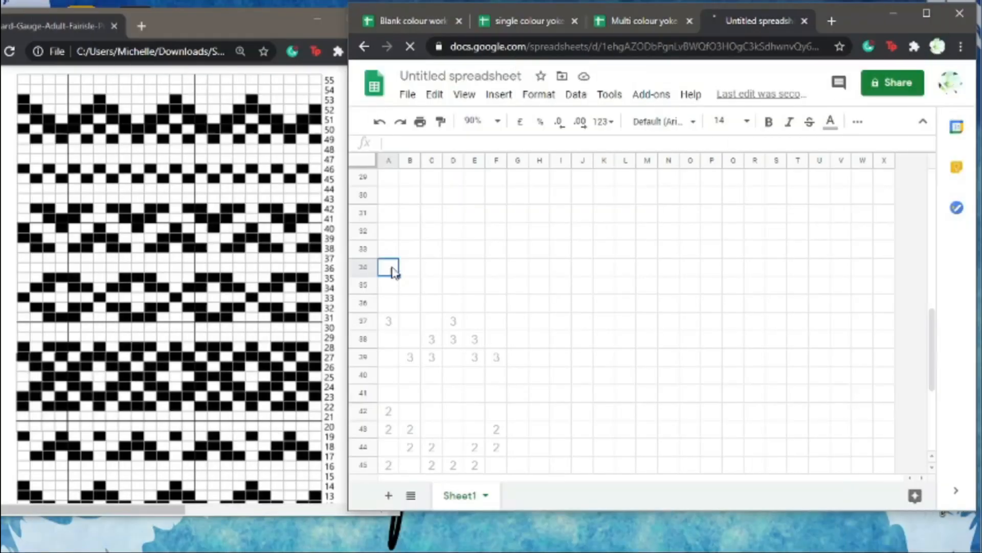
left_click(486, 120)
left_click(384, 265)
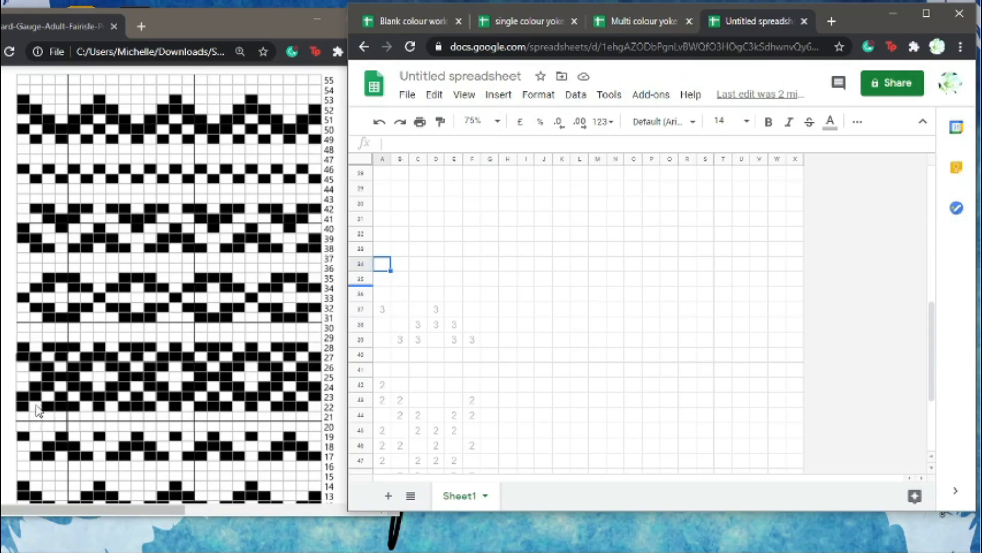
type("4")
key("Return")
Copy the 4 from A34 into the cells of A28:F34 matching the black stitches of chart rows 22 to 28
left_click(385, 264)
key("ctrl+c")
left_click_drag(385, 249, 455, 220)
left_click_drag(454, 234, 436, 264)
left_click(470, 249, "ctrl")
left_click(454, 264, "ctrl")
left_click(418, 264, "ctrl")
left_click_drag(418, 204, 472, 204)
left_click(385, 175, "ctrl")
mouse_move(474, 190)
left_mouse_down()
mouse_move(493, 188)
mouse_move(476, 188)
left_mouse_up()
left_click_drag(417, 173, 450, 171)
left_click(440, 191, "ctrl")
key("ctrl+v")
Enter 5 in cell A23 to start the fifth pattern band at the chart's row 33
scroll(511, 307, "up", 4)
left_click(385, 279)
type("5")
key("Return")
Copy the 5 from A23 into C21:E21, B22:C22, E22:F22, B24:C24, E24:F24 and C25:E25 to form the fifth band's motif
right_click(386, 281)
left_click(468, 138)
left_click_drag(402, 293, 453, 309)
left_click_drag(454, 294, 472, 294)
left_click_drag(471, 265, 418, 249)
left_click_drag(400, 264, 418, 264)
key("ctrl+v")
left_click(490, 248)
Enter 6 in cell A16 to start the sixth pattern band at the chart's row 40
left_click(360, 203)
left_click(383, 174)
scroll(433, 317, "up", 2)
type("6")
key("Return")
Copy the 6 from A16 into B14:C14, E14:F14, C15:E15, D16, A17:B17, F17, B18:C18 and E18:F18 to form the sixth band's motif
left_click(386, 280)
key("ctrl+c")
left_click(397, 308)
left_click_drag(384, 295, 418, 308)
left_click_drag(454, 309, 469, 313)
left_click_drag(400, 248, 418, 249)
left_click_drag(418, 263, 472, 249)
left_click(436, 279)
right_click(439, 281)
left_click(479, 262)
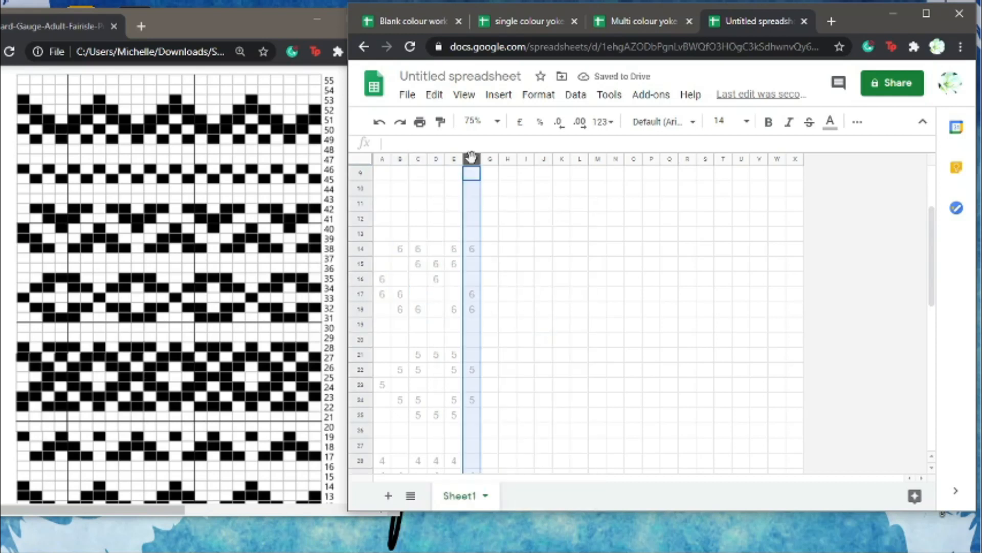
Enter 7 in cell A10 to start the seventh pattern band at the chart's row 46
scroll(461, 302, "up", 2)
left_click(383, 295)
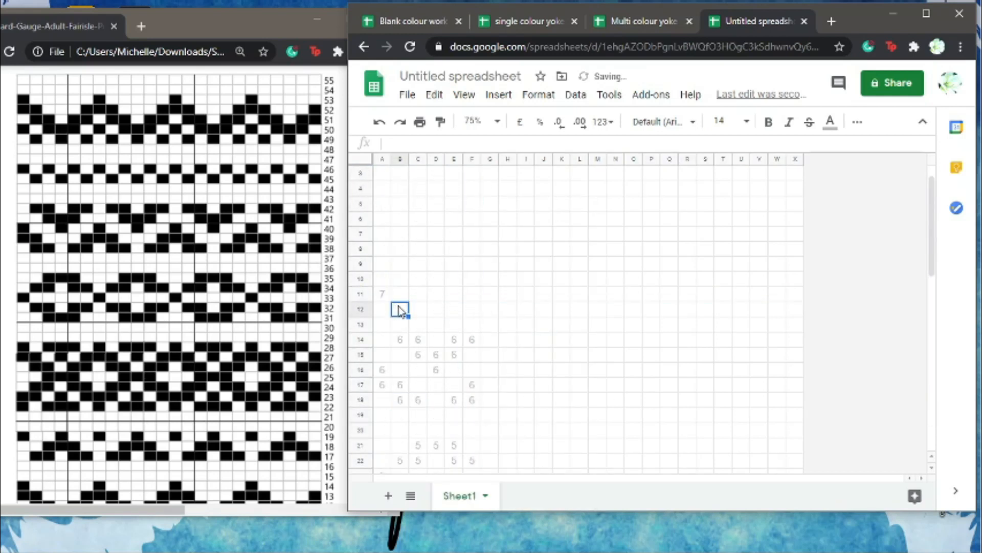
type("7")
key("Return")
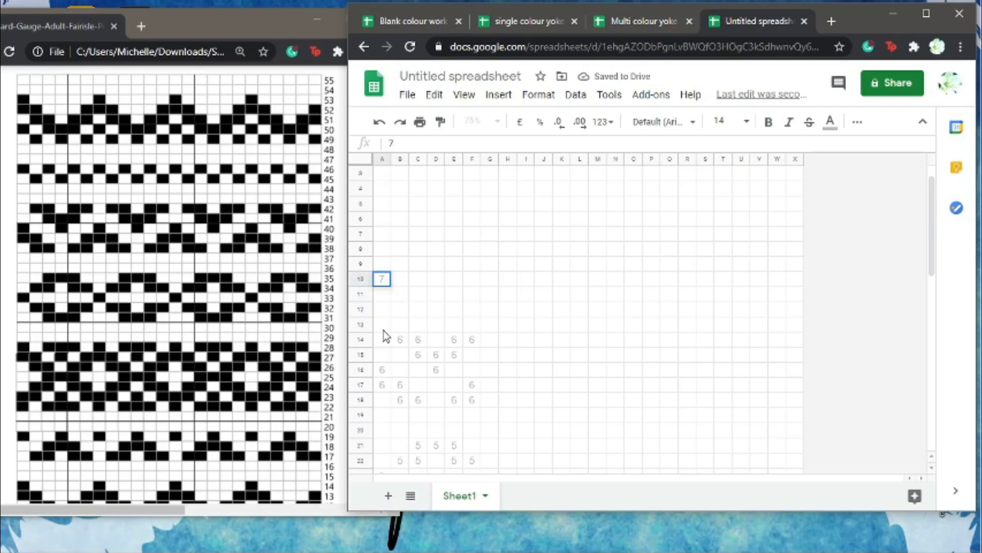
Copy the 7 from A10 into C10, E10, B11, D11 and F11 to form the seventh band's checkered motif
right_click(384, 280)
left_click(450, 138)
left_click(436, 294, "ctrl")
left_click(400, 293, "ctrl")
left_click(418, 278, "ctrl")
key("ctrl+v")
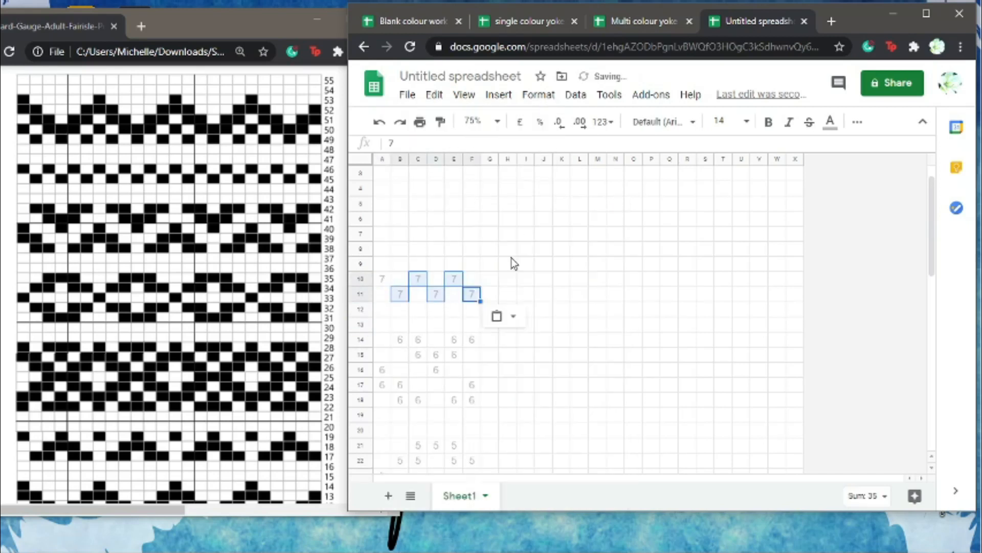
Enter 8 in cell A6 to start the eighth pattern band at the chart's row 50
scroll(450, 276, "up", 1)
left_click(385, 249)
type("8")
Copy the 8 from A6 into A3, A4:B4, F4, B5:C5, E5:F5, C6:E6, B7, D7 and F7 to complete the top band's motif
key("ctrl+c")
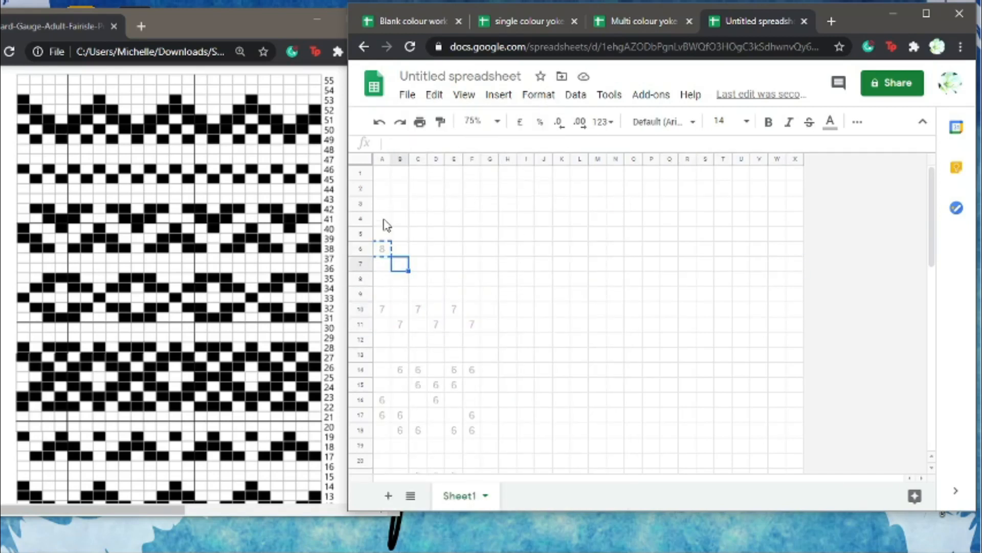
left_click(382, 211, "ctrl")
left_click(400, 226, "ctrl")
left_click(418, 241, "ctrl")
left_click(436, 256, "ctrl")
left_click(454, 241, "ctrl")
left_click(472, 226, "ctrl")
right_click(476, 218)
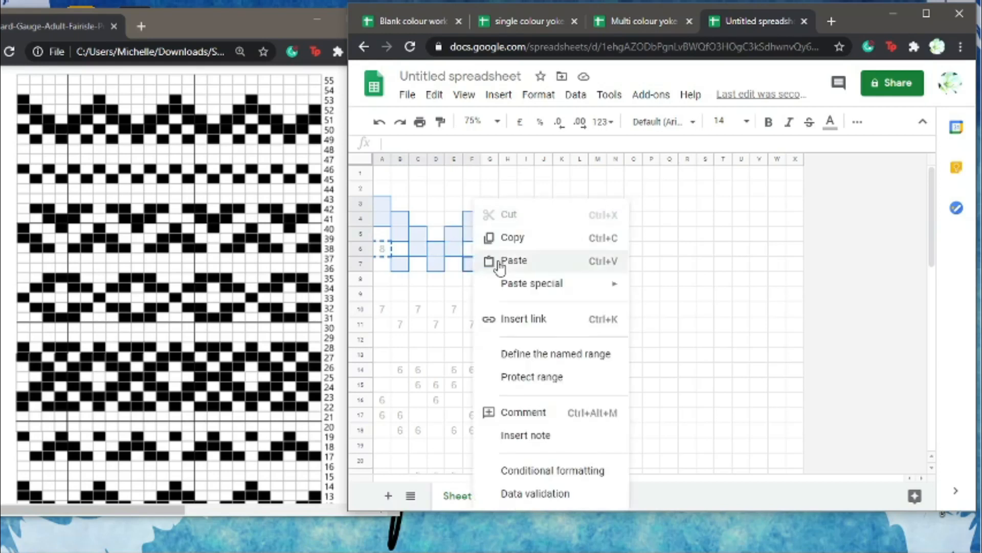
left_click(500, 265)
left_click(543, 264)
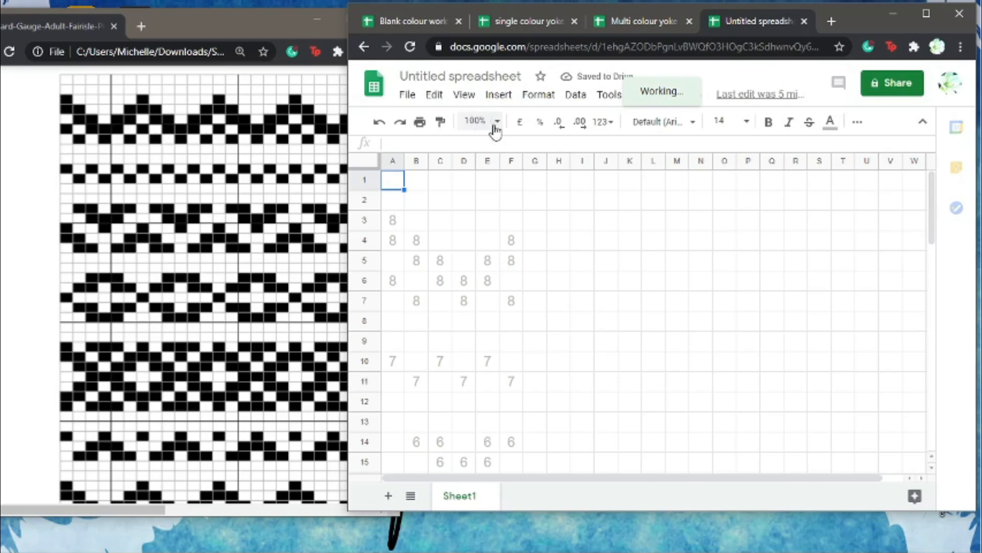
Set the sheet zoom to 75% and maximize the spreadsheet window to show all the grid's columns and the lower pattern bands
left_click(497, 124)
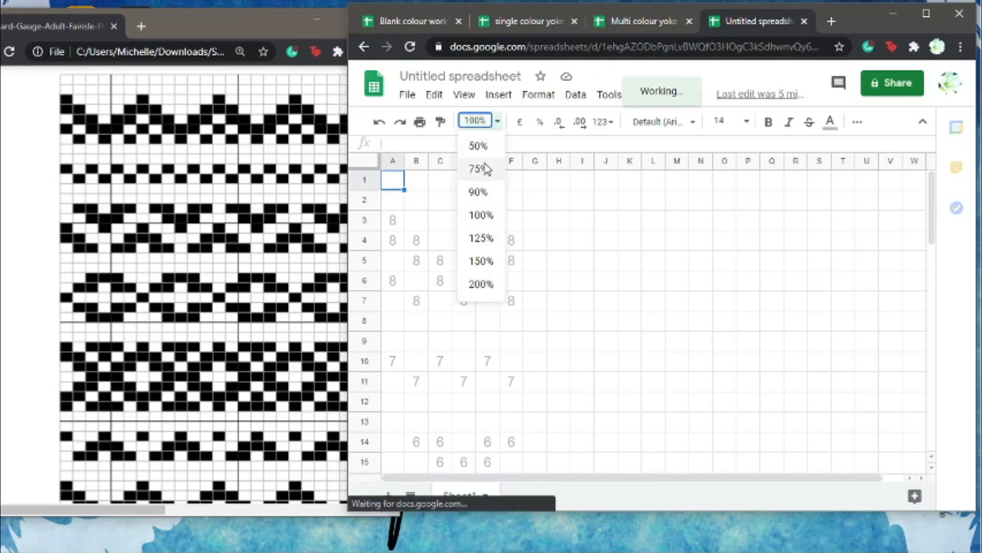
left_click(487, 168)
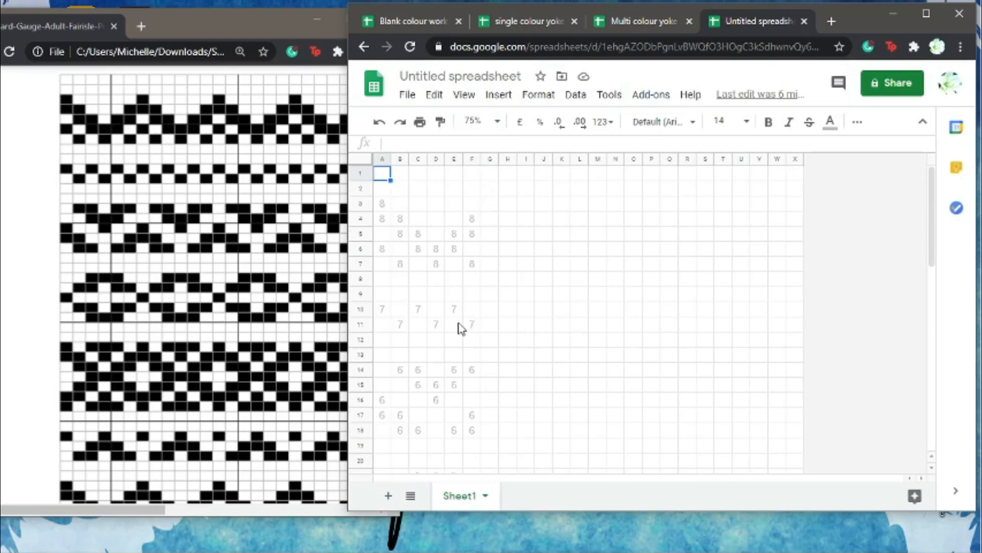
scroll(462, 328, "down", 10)
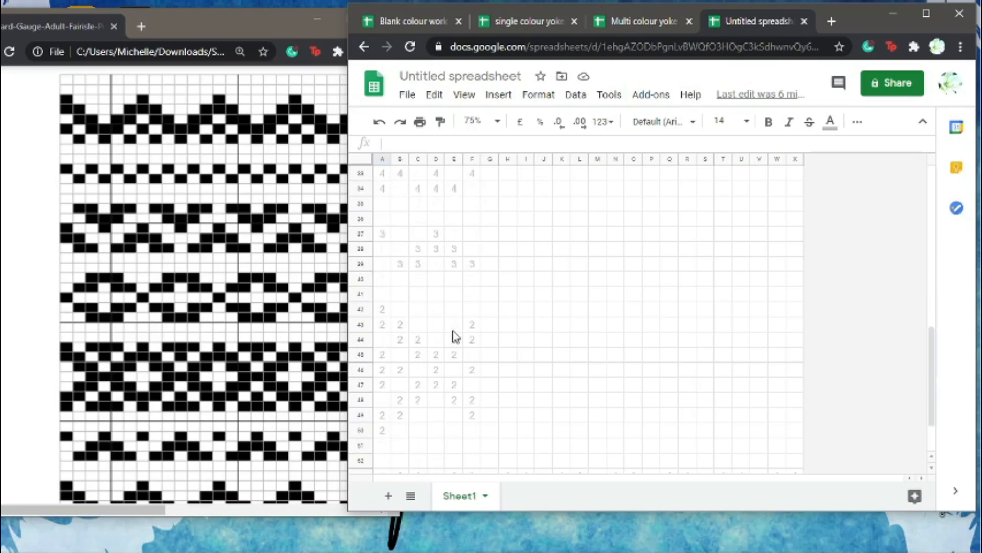
scroll(455, 336, "down", 2)
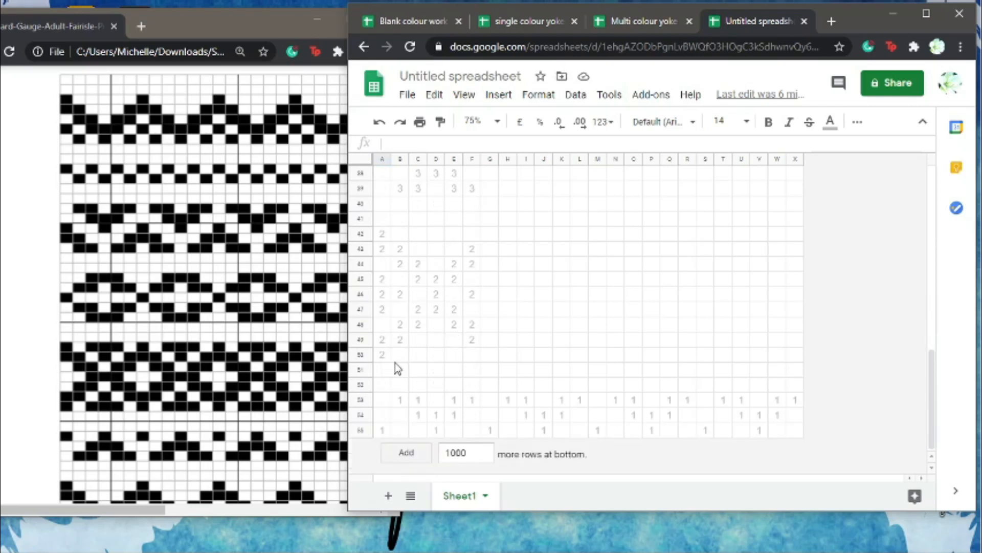
left_click(383, 357)
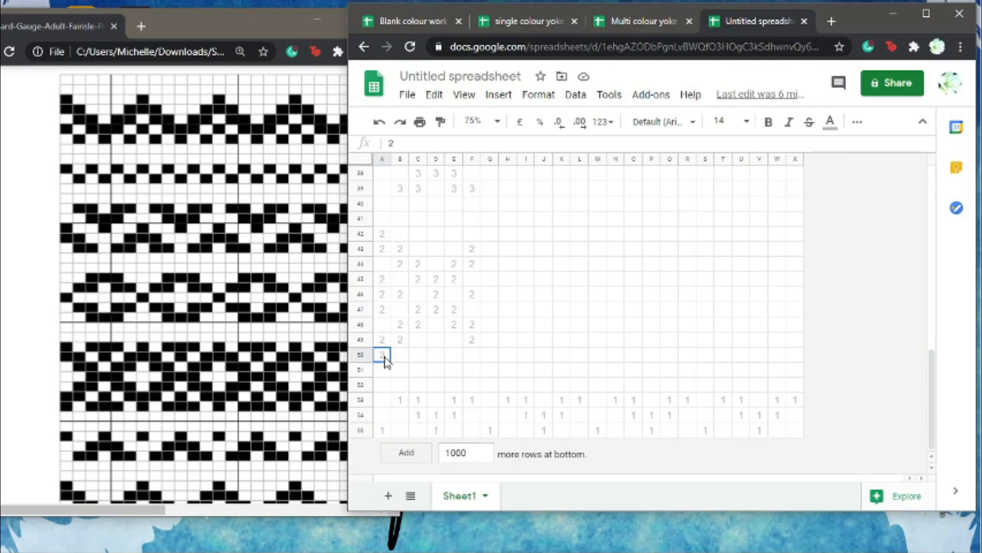
key("super+Up")
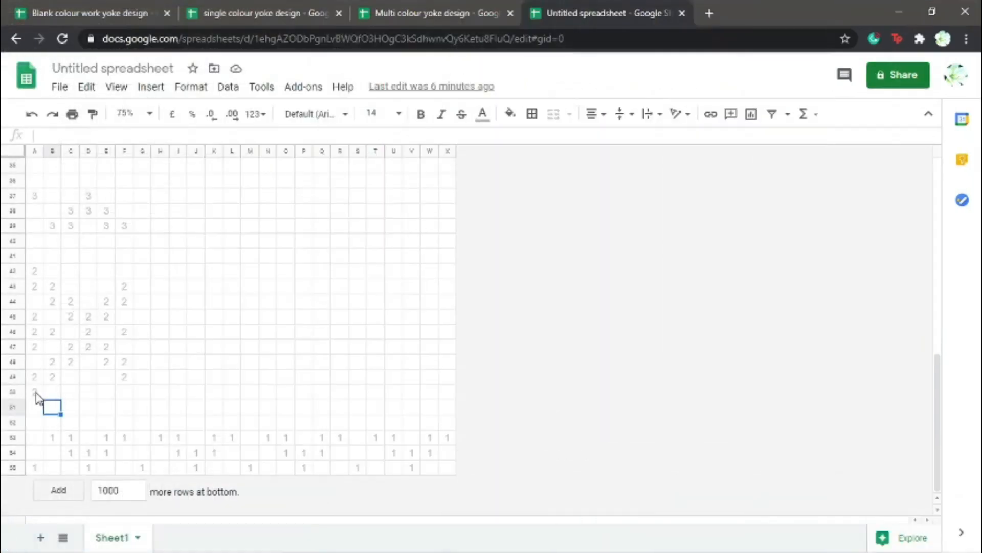
Copy the six-column motifs in A1:F50 across G1:X50 to repeat pattern bands 2 to 8 over the full grid width
left_click_drag(37, 394, 106, 165)
left_click(106, 165)
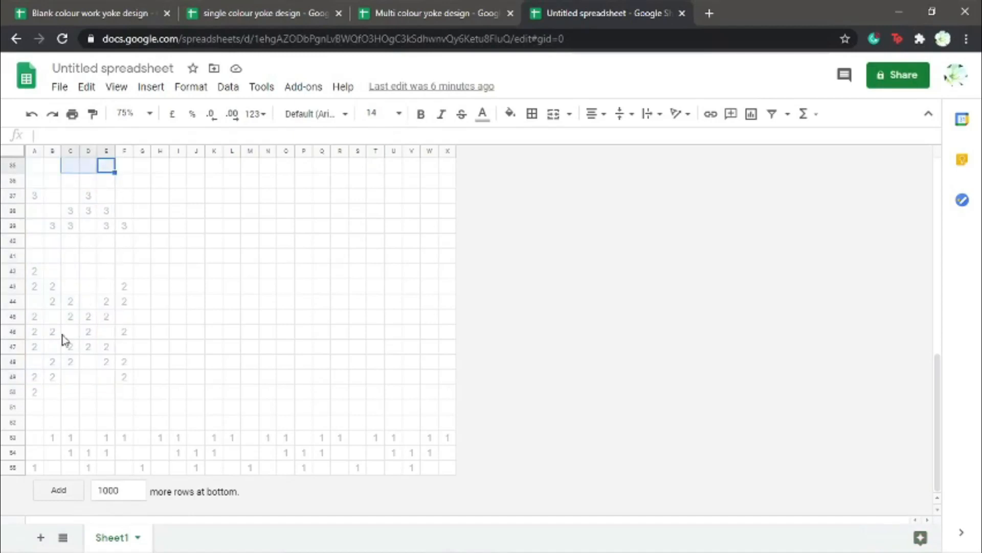
left_click_drag(36, 397, 120, 152)
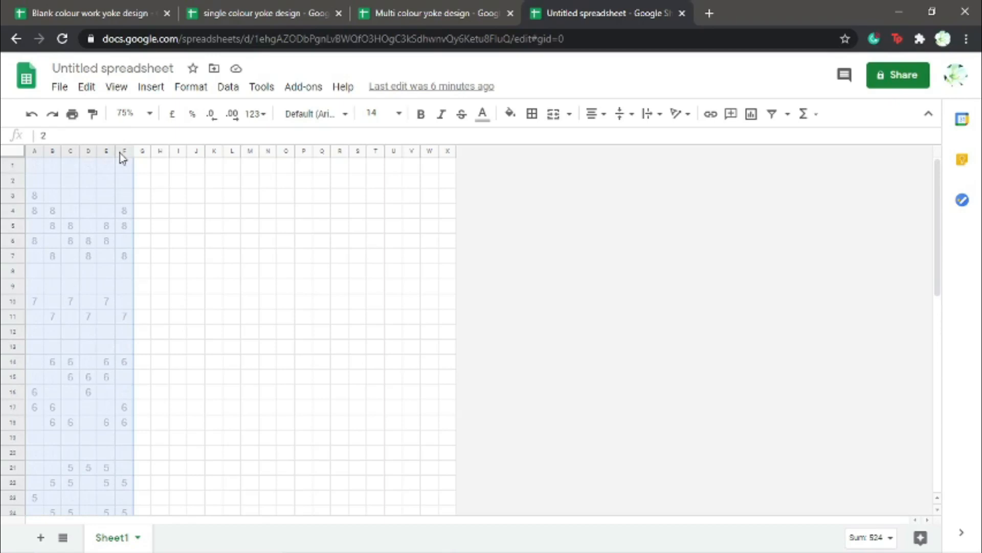
key("ctrl+c")
left_click_drag(448, 170, 147, 403)
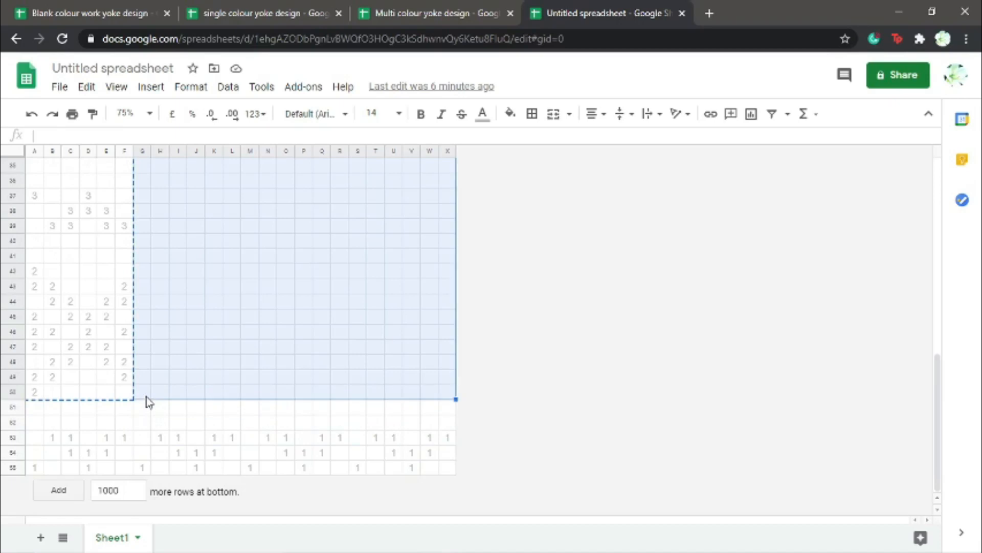
key("ctrl+v")
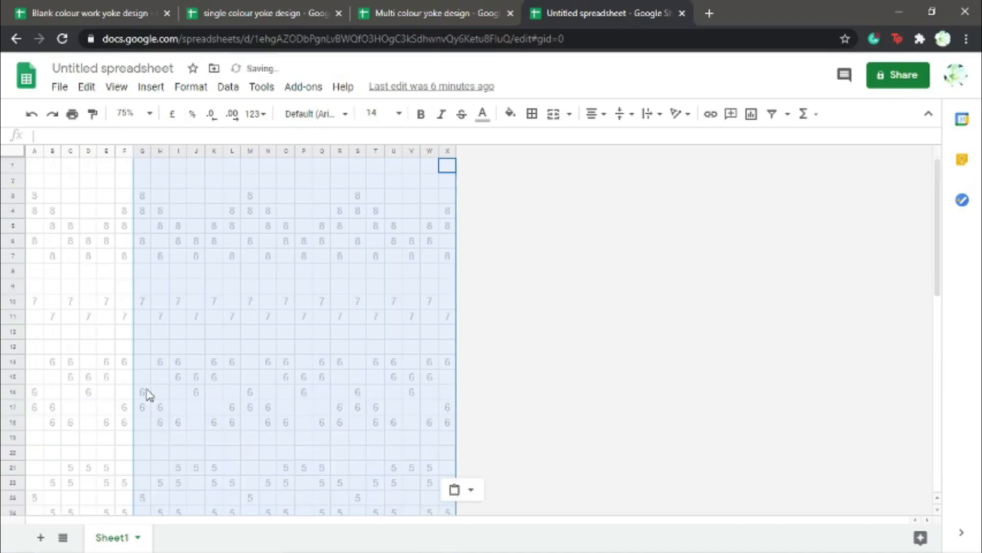
Examine the repeated pattern bands from the lowest row up to the top of the grid
scroll(303, 309, "down", 10)
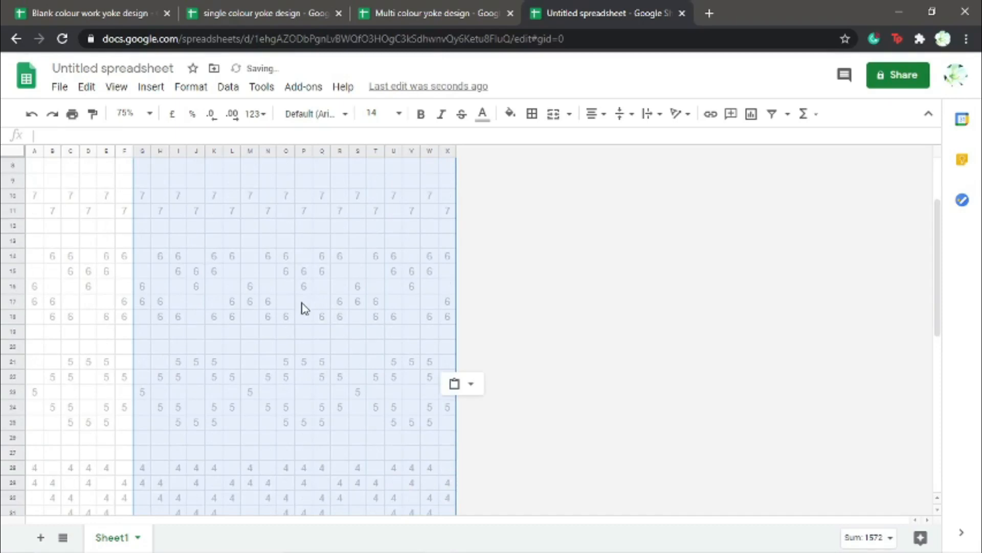
scroll(305, 328, "down", 1)
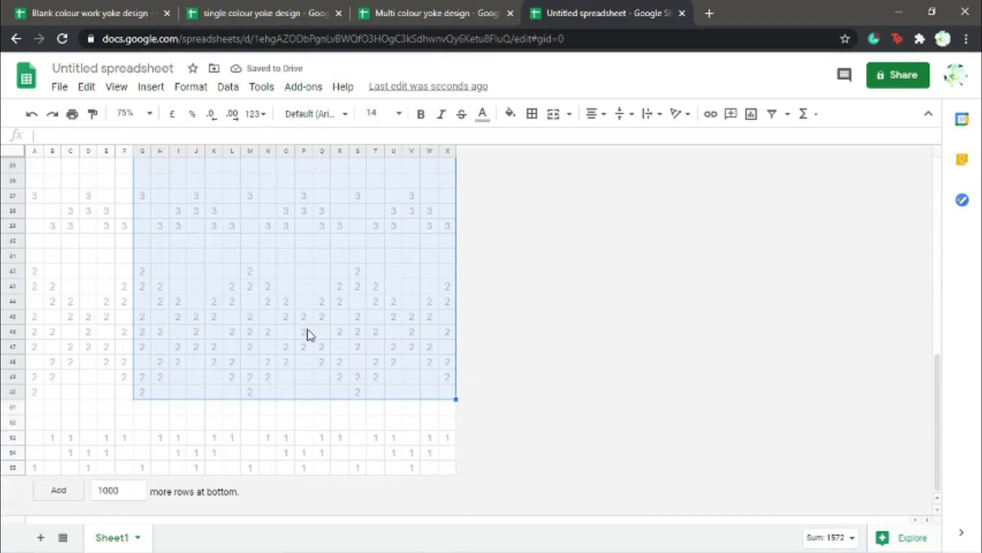
left_click(124, 423)
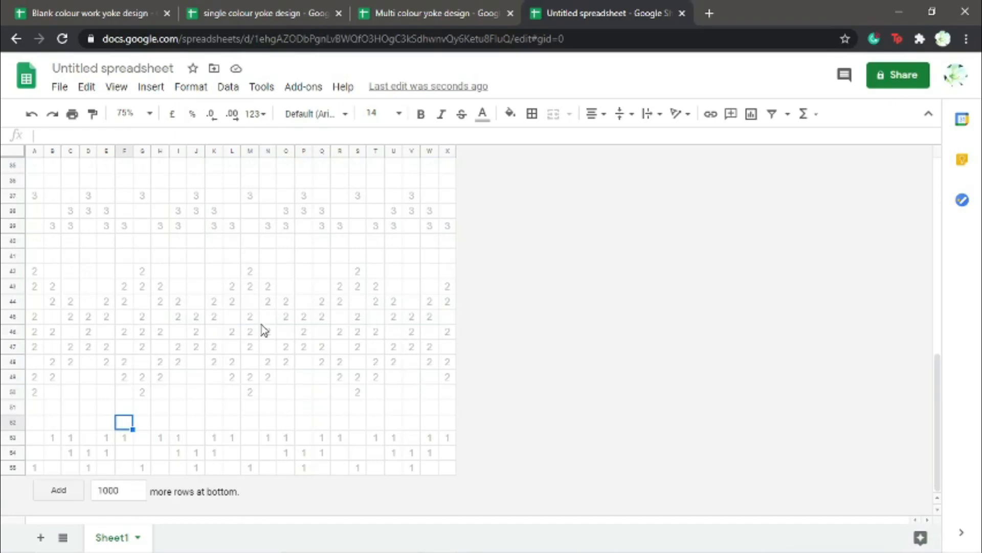
scroll(286, 335, "up", 5)
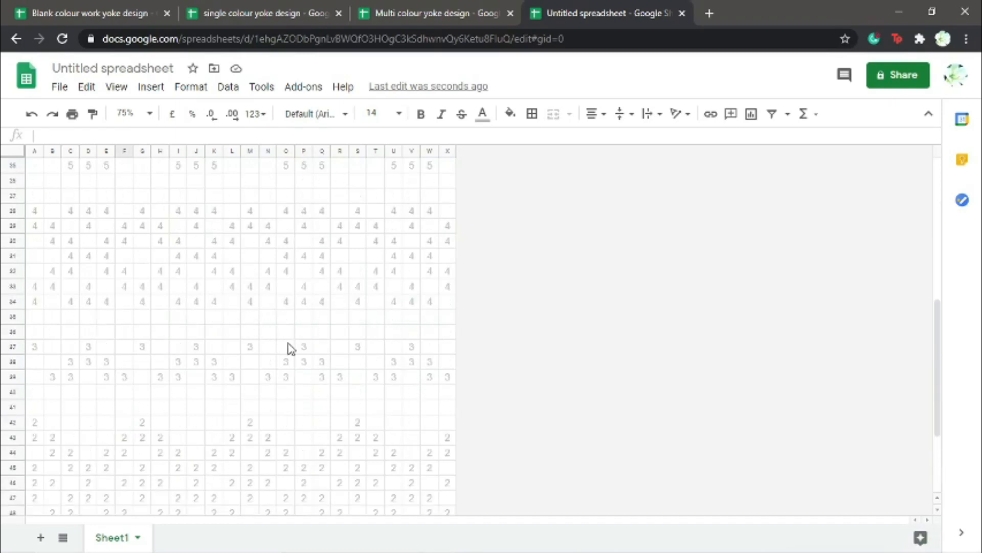
scroll(290, 348, "up", 5)
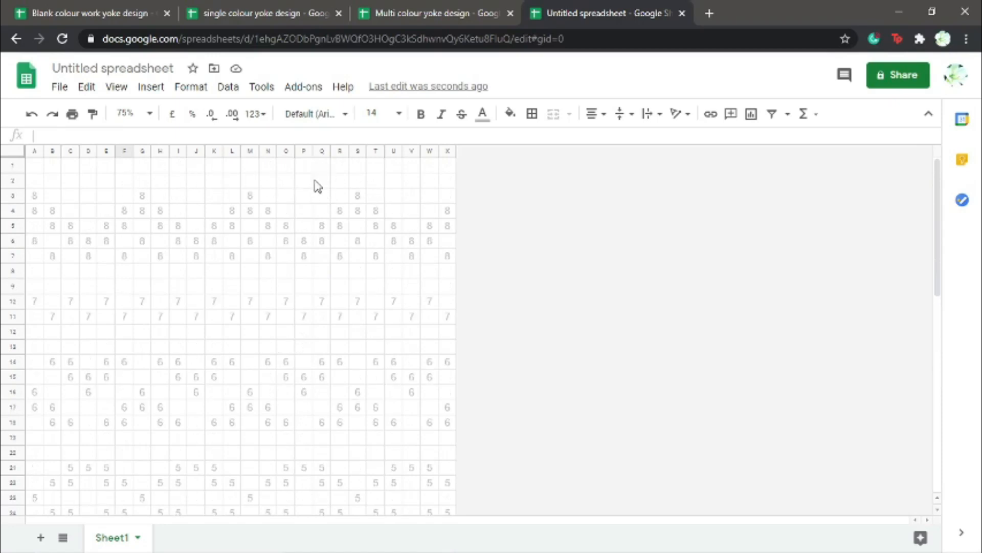
scroll(194, 326, "down", 8)
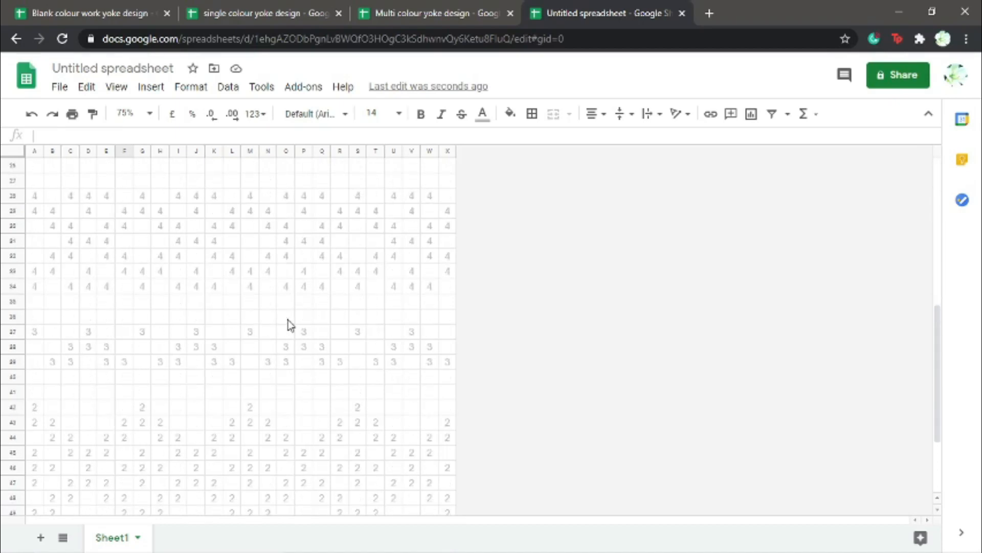
scroll(290, 325, "up", 8)
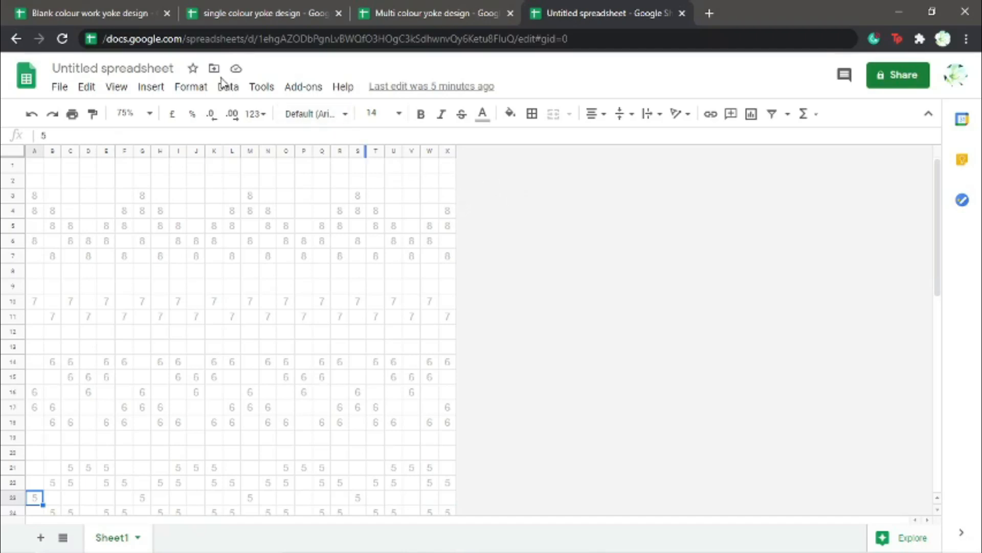
Start a conditional formatting rule and set its range to the whole grid, rows 1:55
left_click(199, 93)
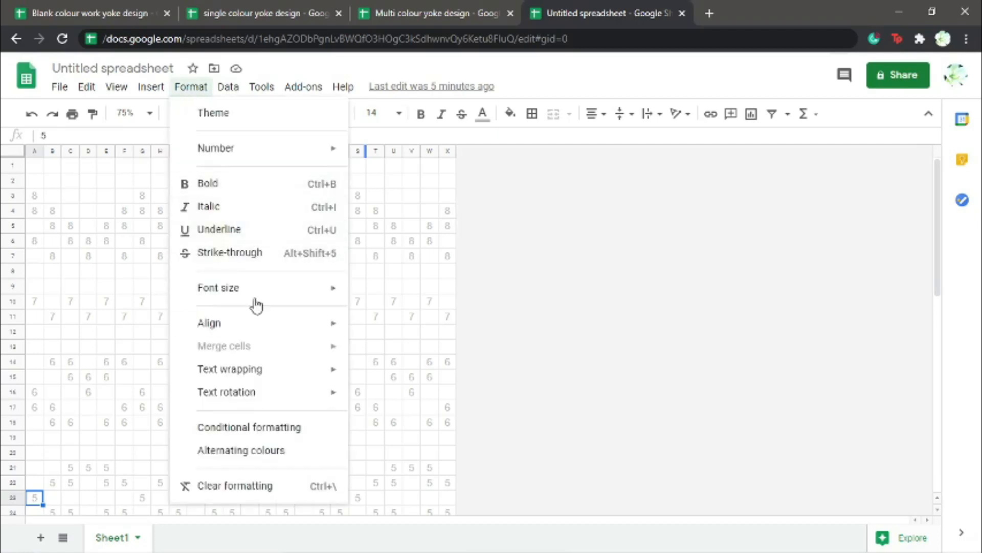
left_click(279, 430)
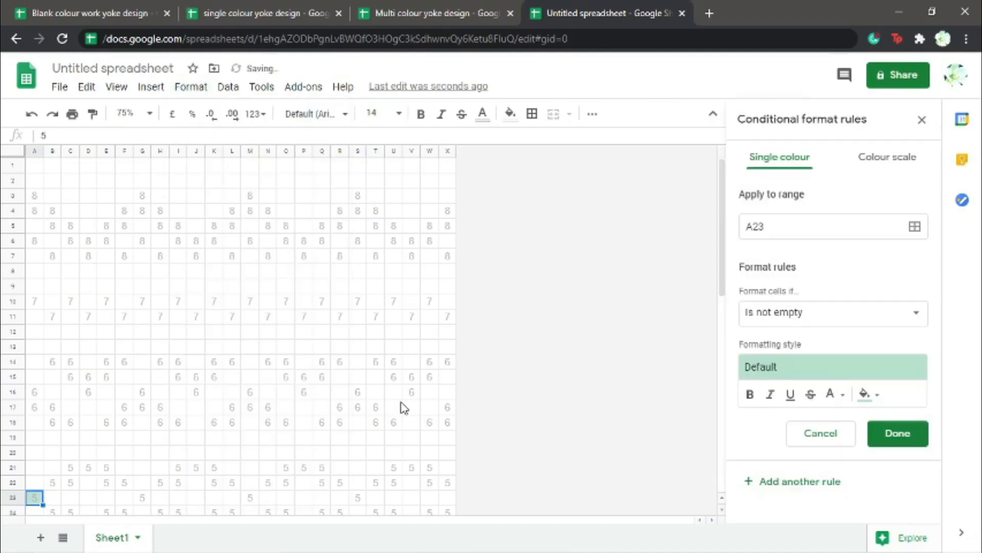
left_click(817, 227)
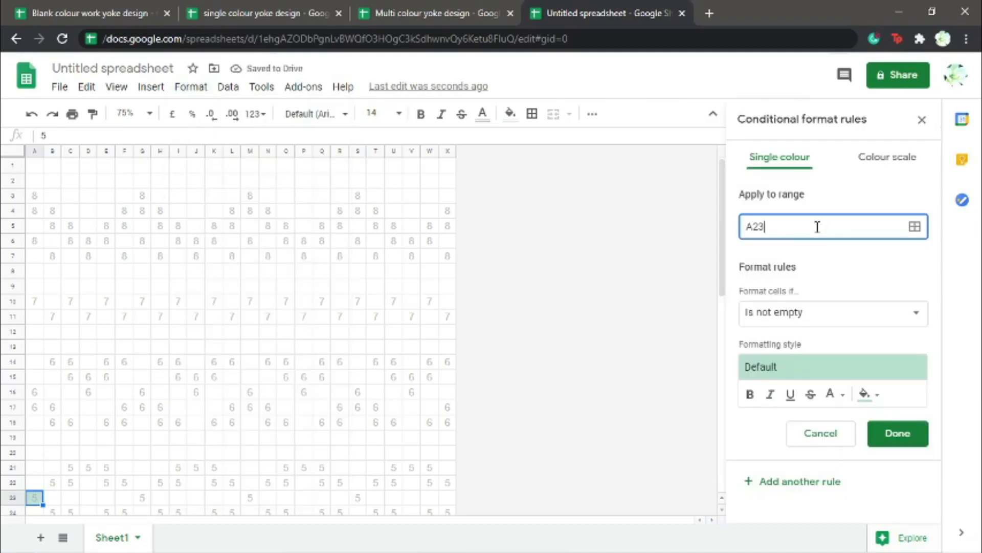
left_click(4, 155)
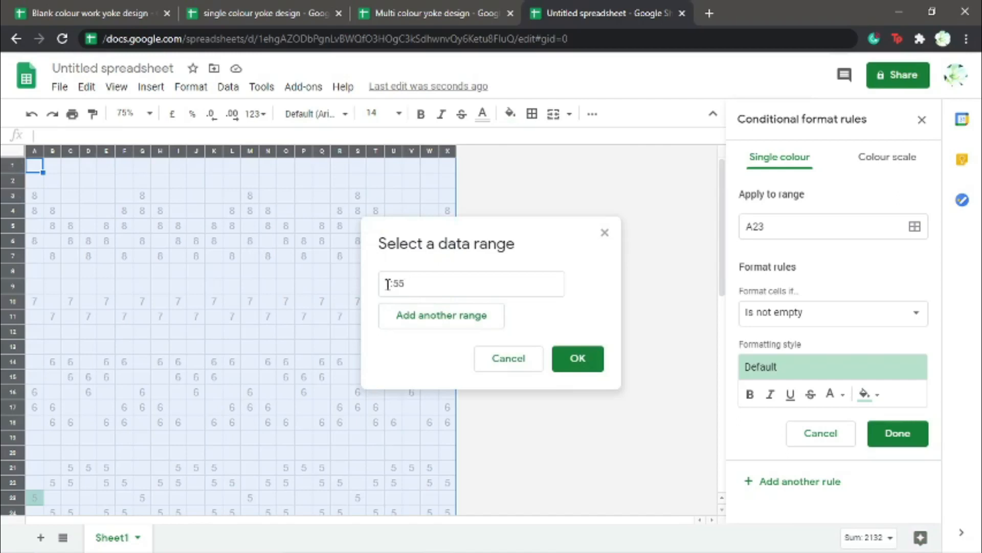
left_click(580, 360)
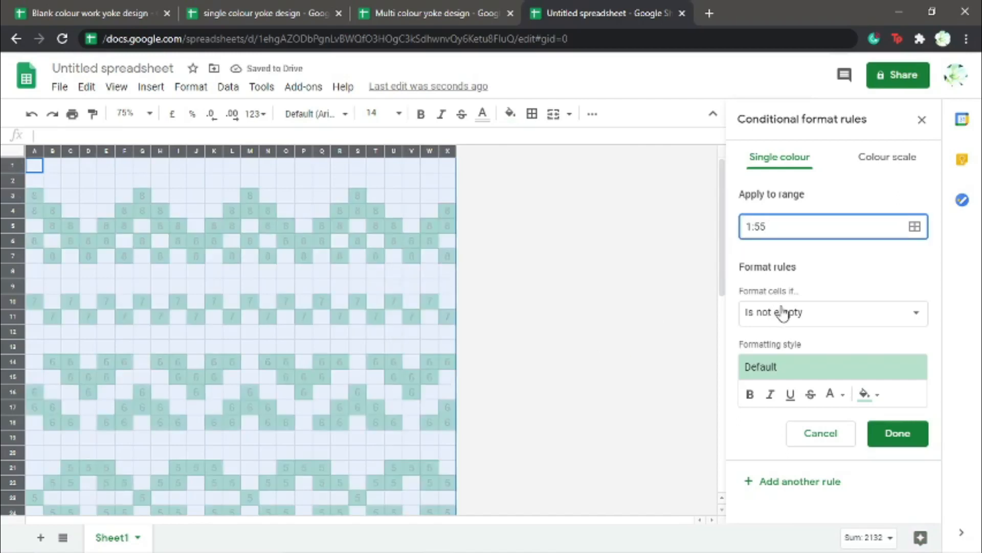
Make the rule fill cells that are empty with dark grey and save it
left_click(818, 316)
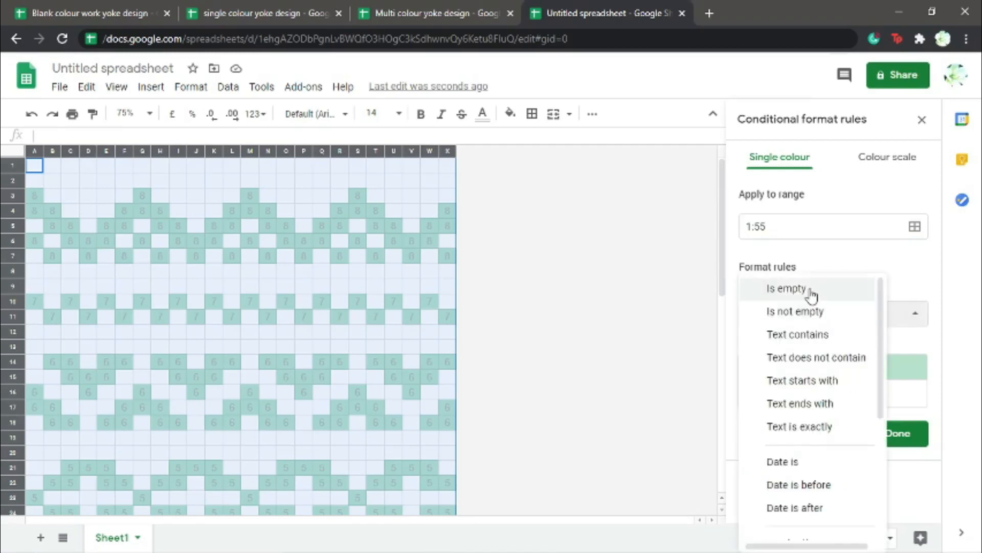
left_click(811, 291)
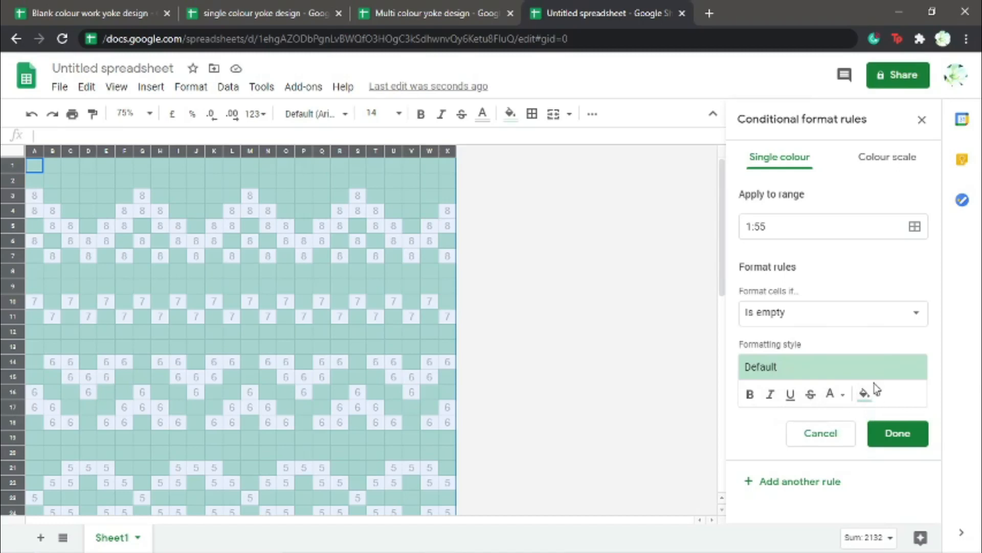
left_click(875, 399)
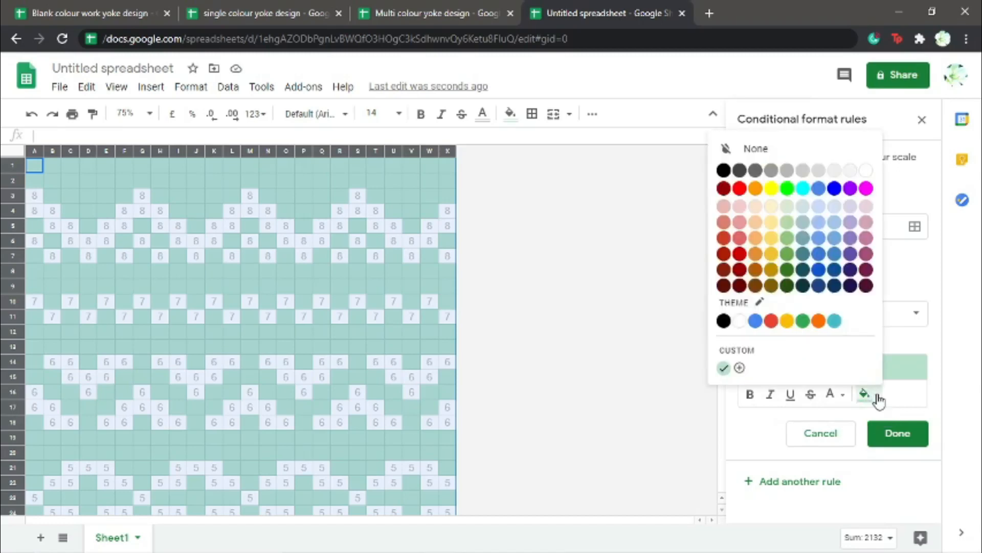
left_click(745, 173)
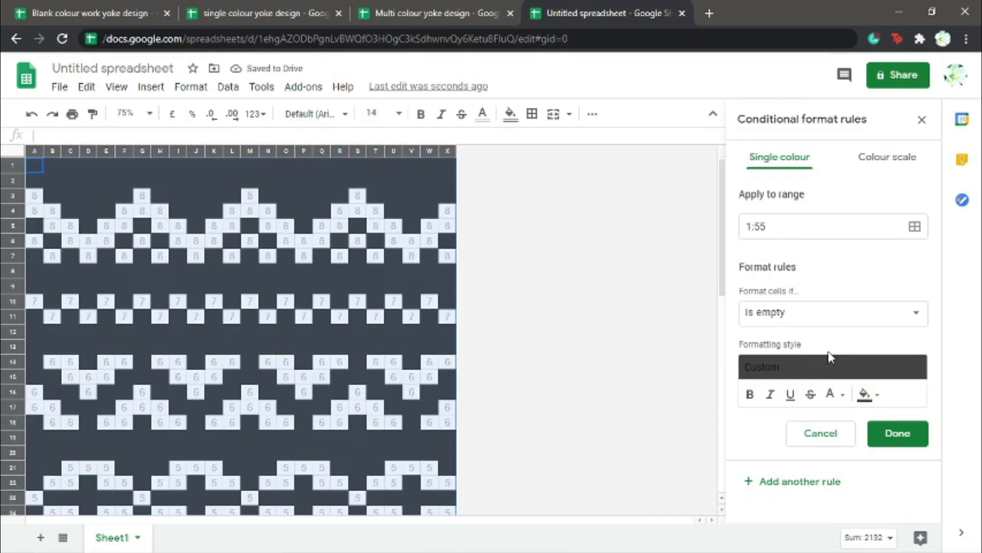
left_click(895, 433)
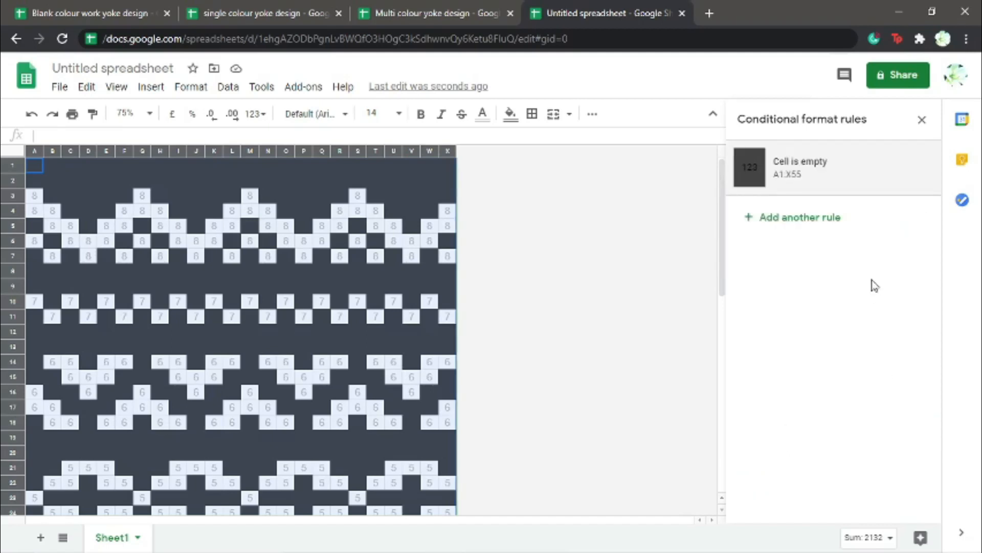
Add a second conditional formatting rule for A1:X55 that fills cells that are not empty with orange
left_click(832, 222)
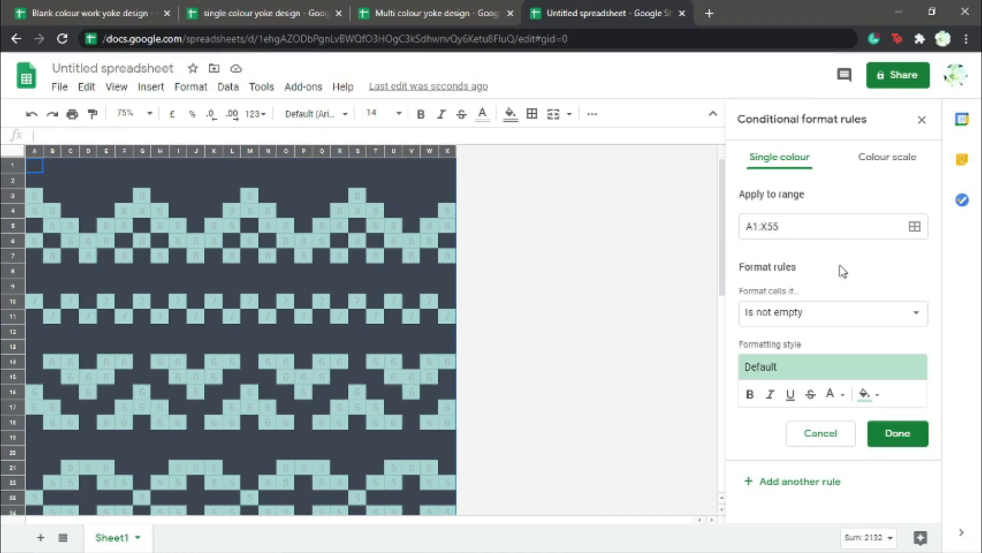
left_click(826, 321)
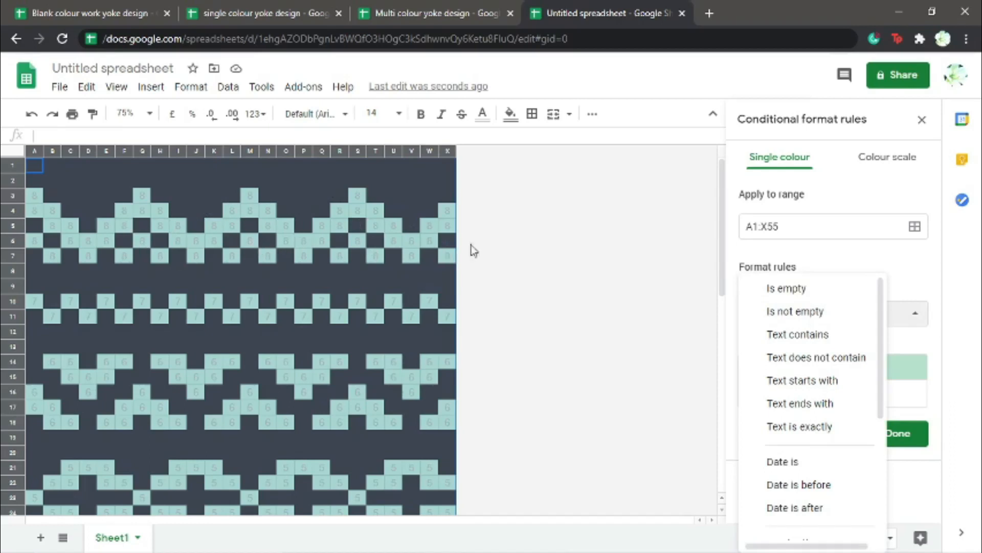
left_click(795, 312)
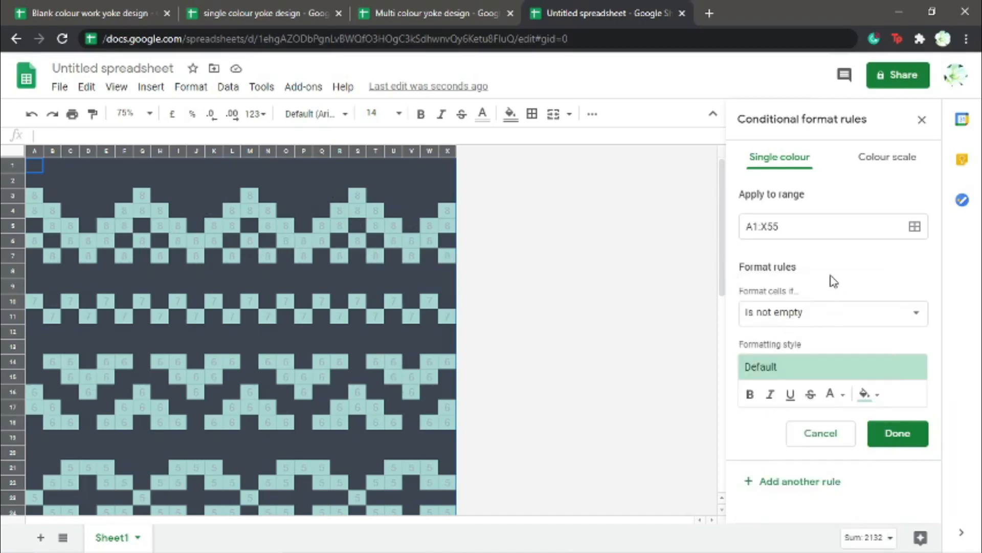
left_click(876, 395)
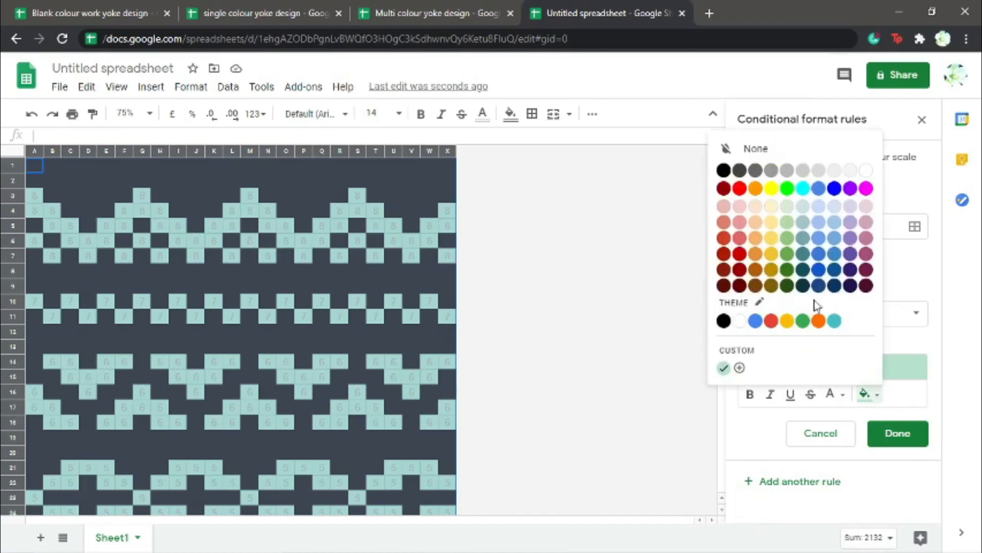
left_click(818, 321)
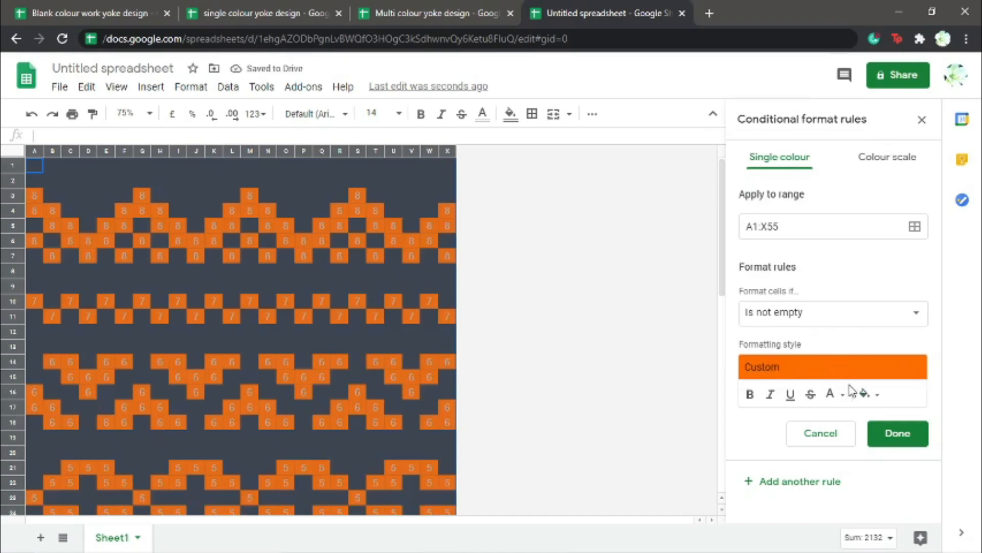
Change the not-empty rule's fill to the custom lime colour #c8f00a and save the rule
left_click(877, 395)
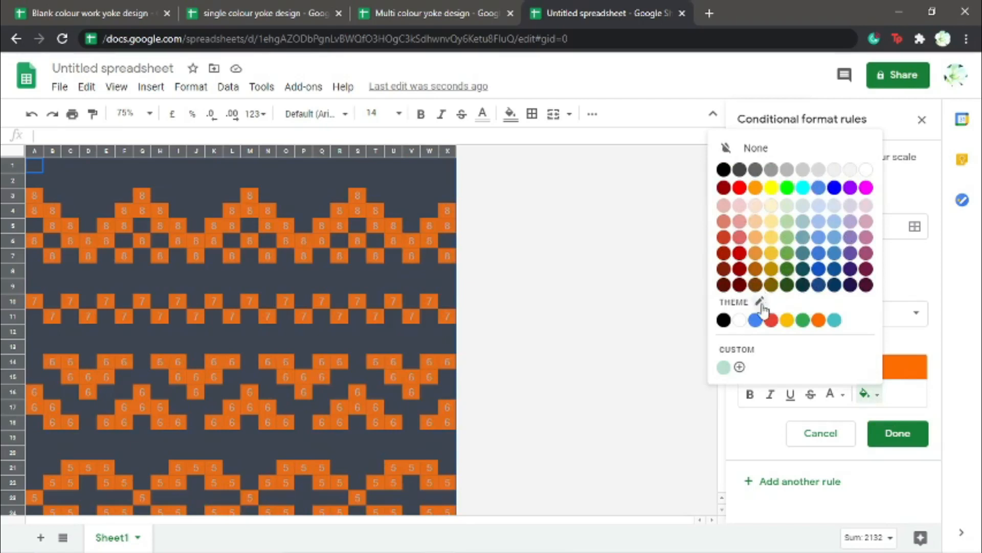
left_click(740, 367)
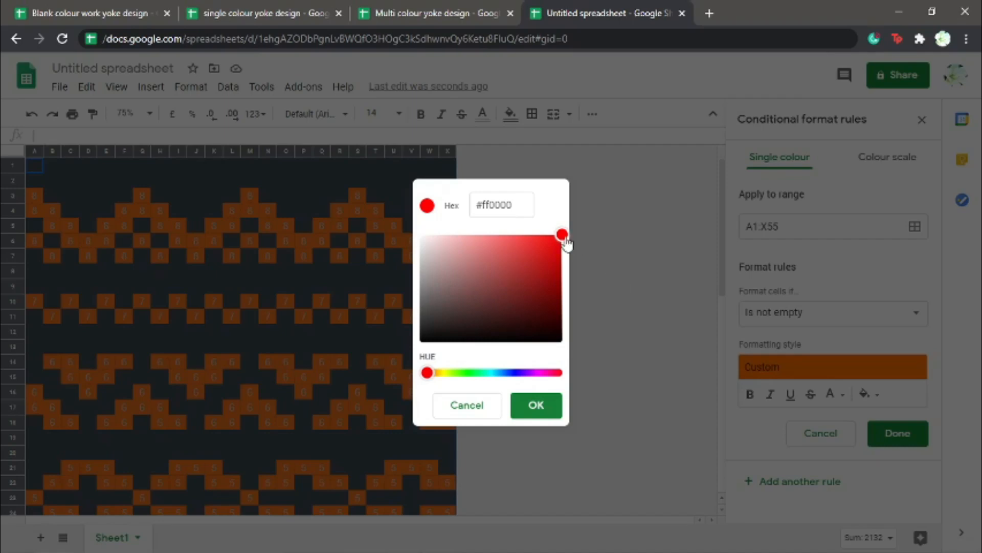
left_click_drag(566, 243, 502, 266)
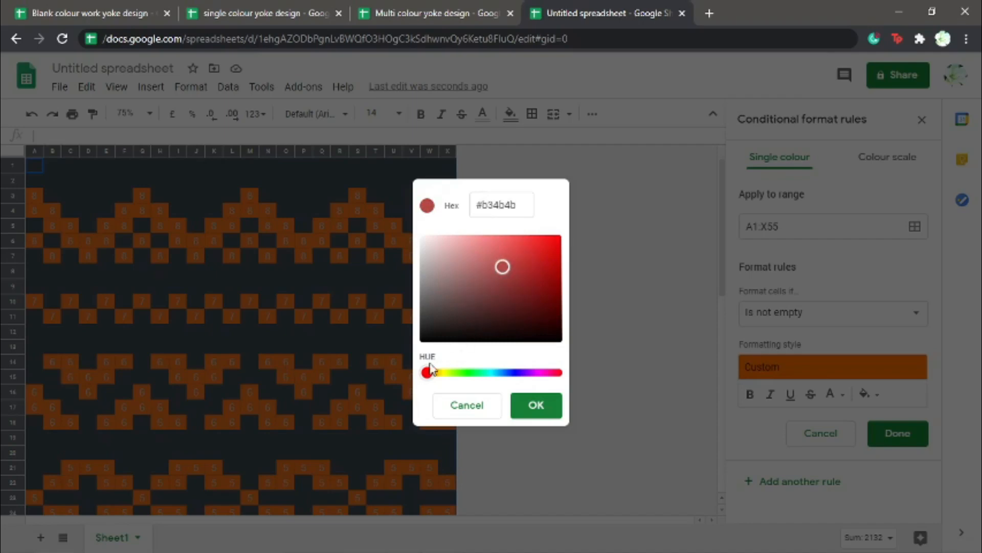
left_click_drag(429, 372, 481, 374)
left_click_drag(507, 375, 454, 377)
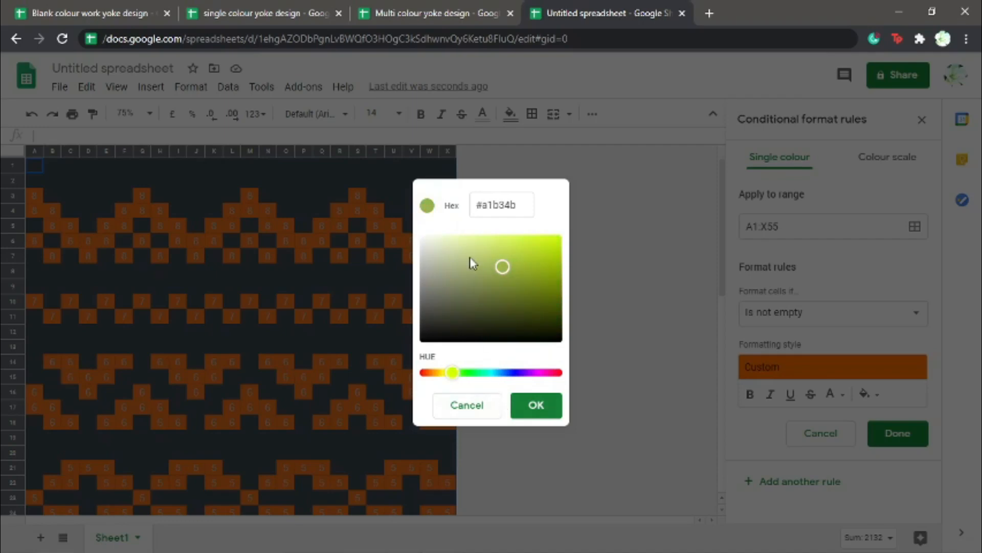
left_click(557, 243)
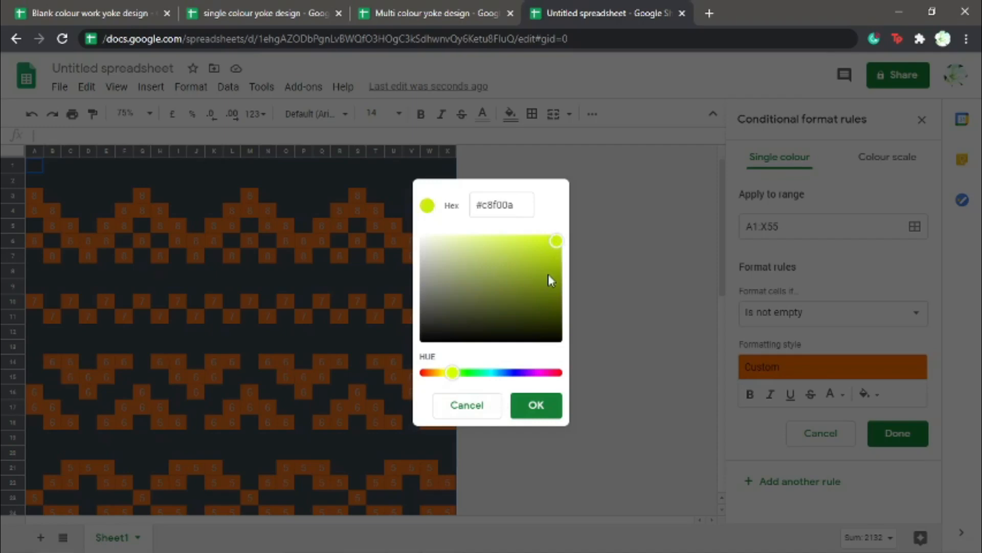
left_click(532, 403)
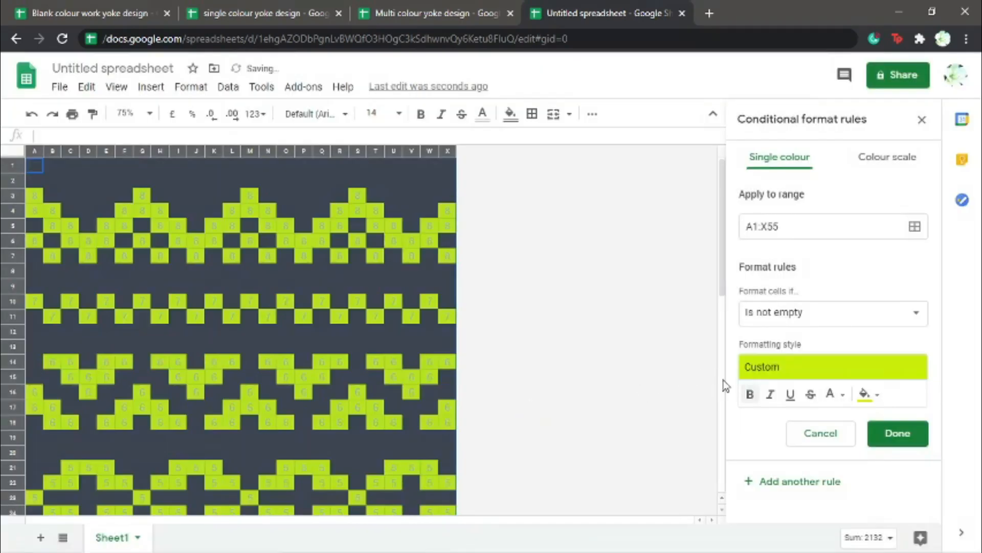
left_click(889, 435)
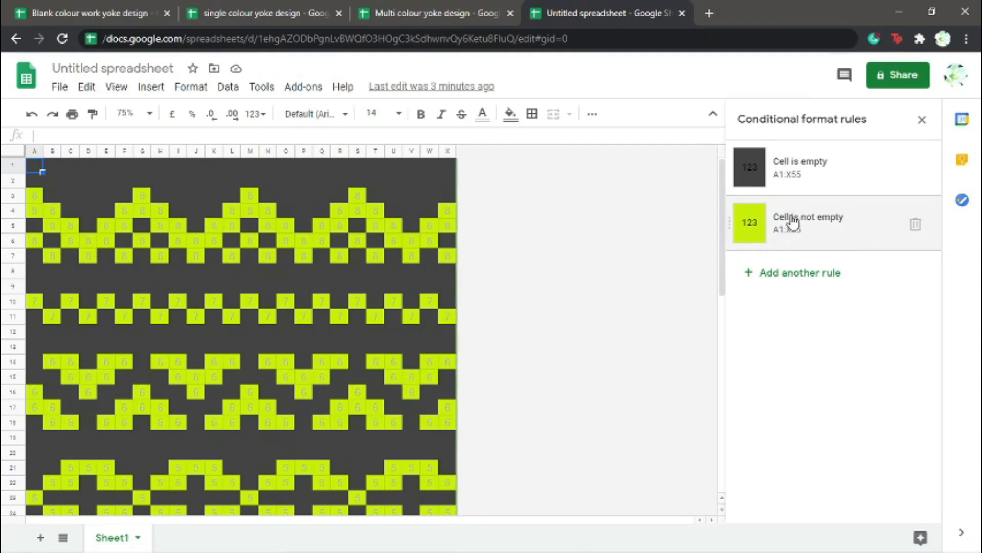
Delete the not-empty rule and start a new conditional formatting rule with its range set to the whole grid, 1:55
left_click(926, 226)
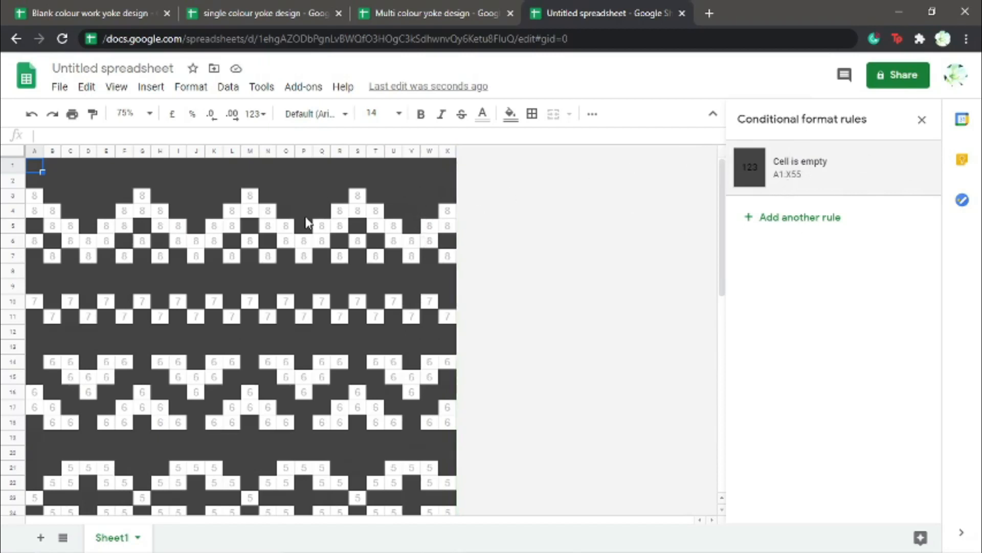
left_click(792, 220)
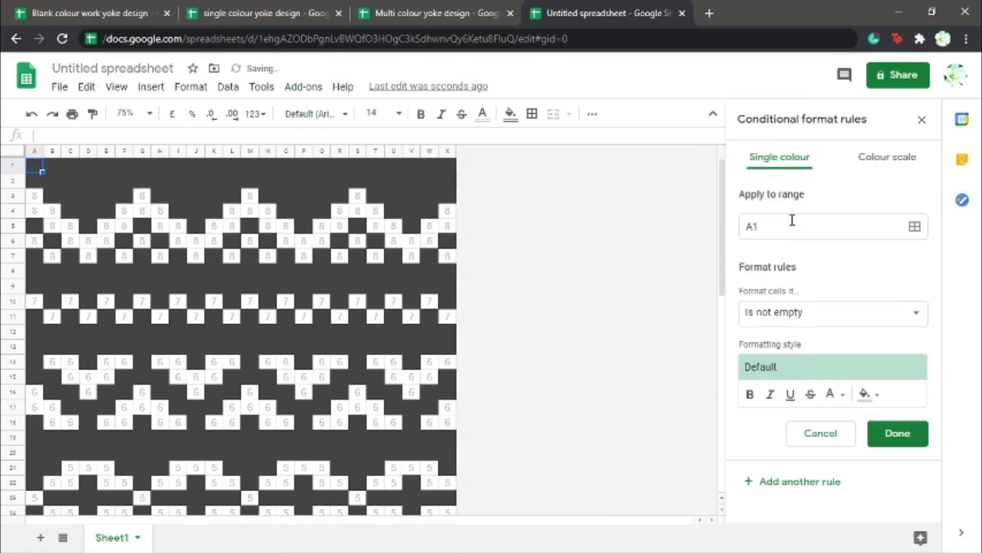
left_click(11, 156)
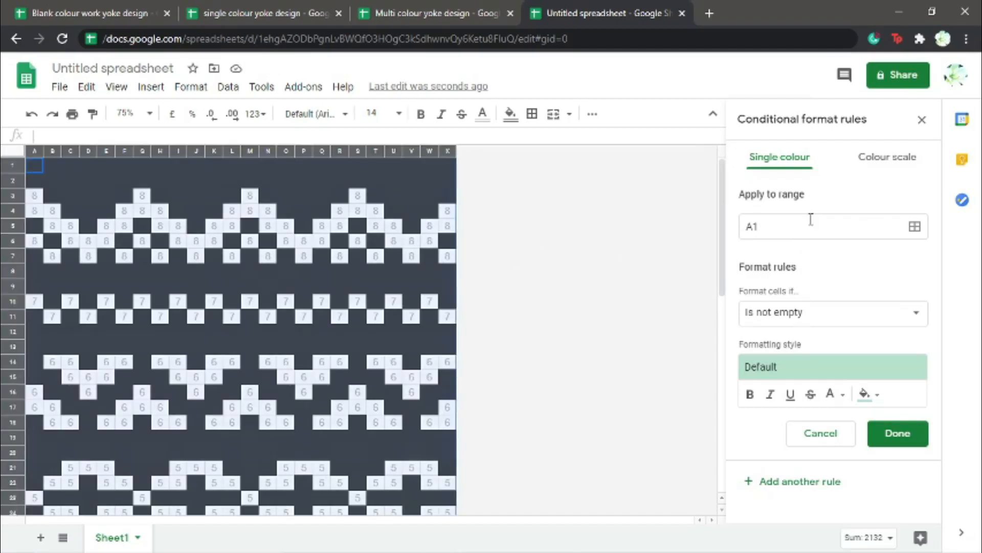
left_click(913, 226)
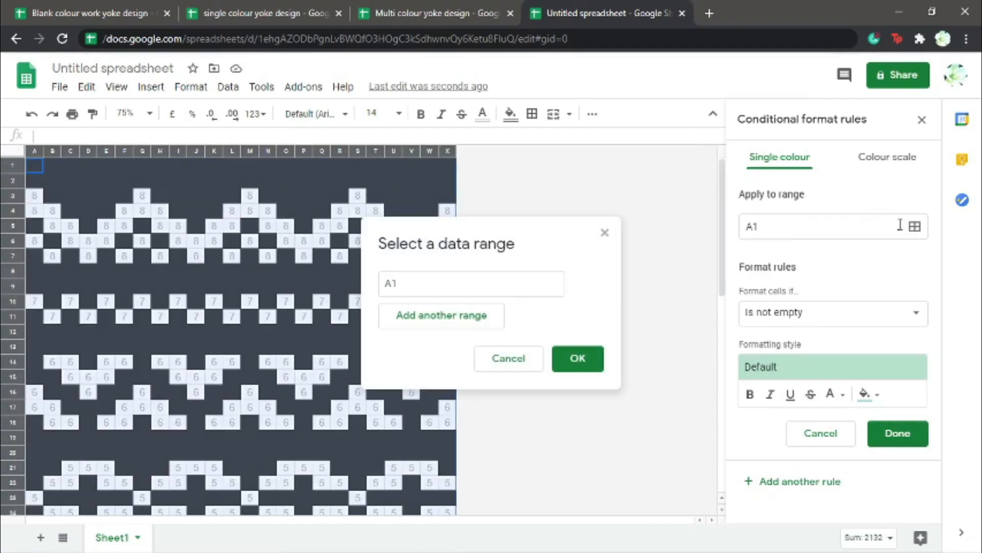
left_click(12, 153)
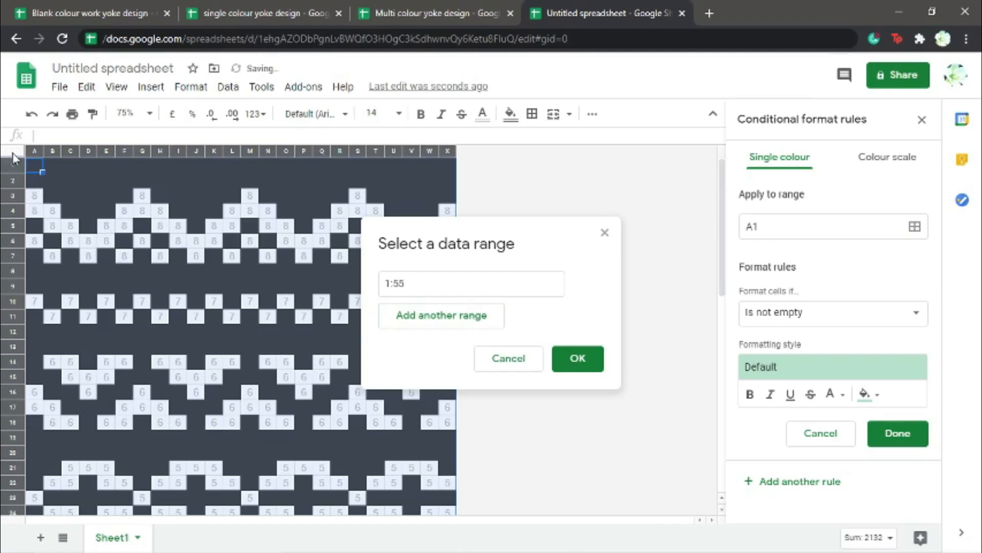
left_click(579, 361)
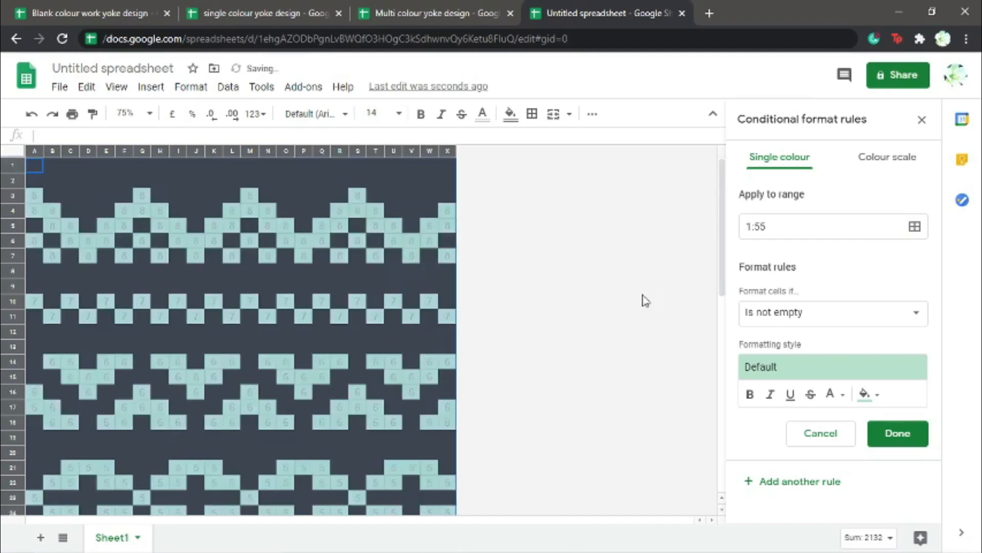
Make the new rule fill cells whose text contains 1 with red
left_click(815, 318)
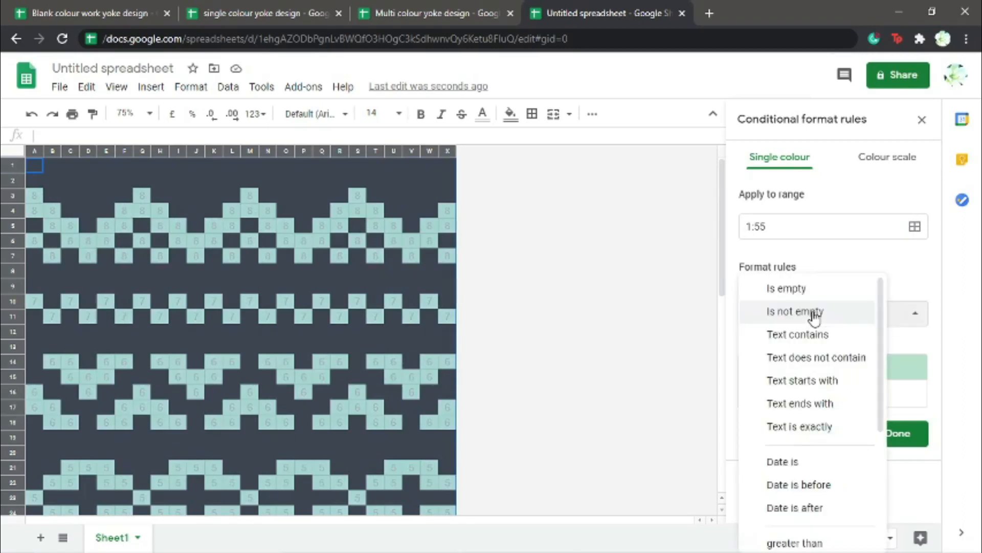
left_click(824, 334)
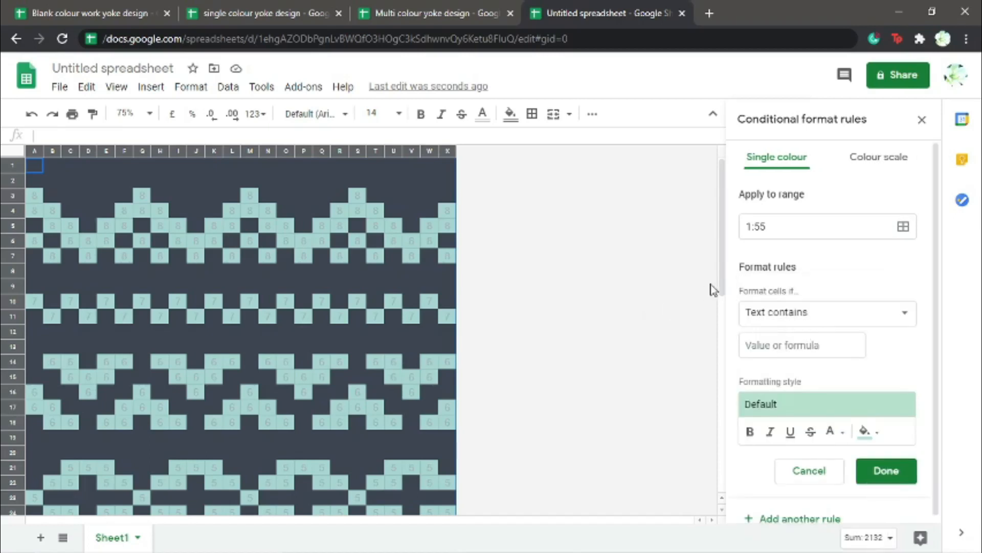
scroll(722, 277, "down", 4)
scroll(721, 379, "down", 3)
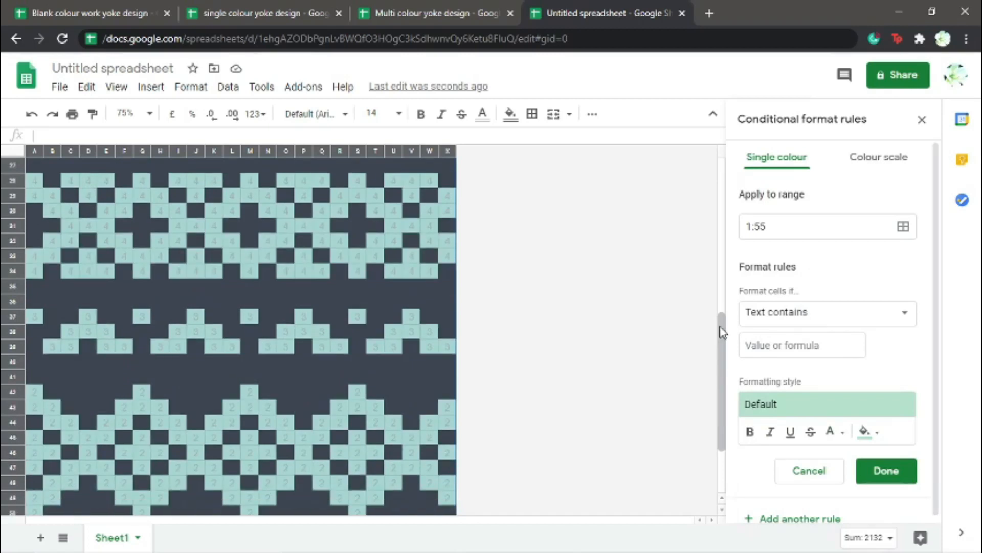
scroll(719, 387, "down", 5)
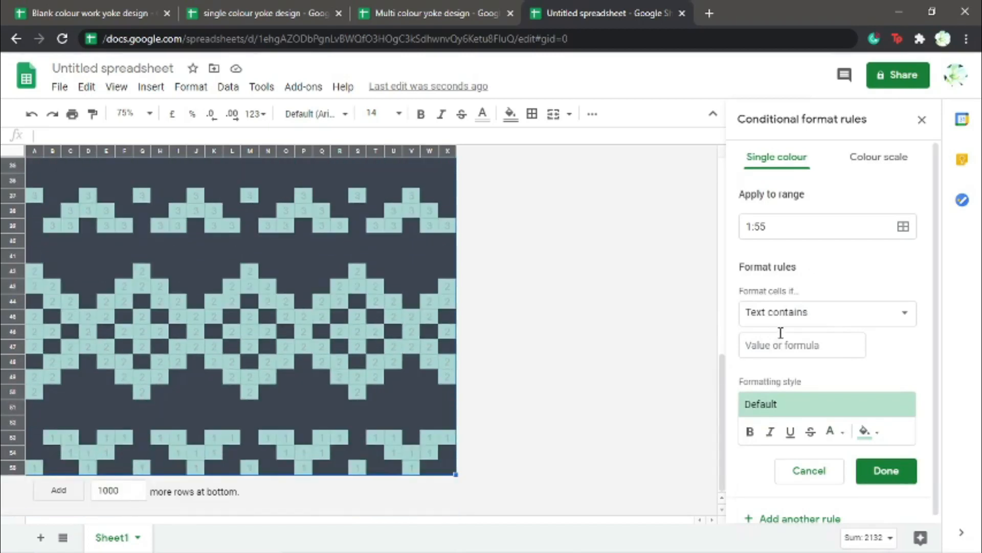
left_click(788, 341)
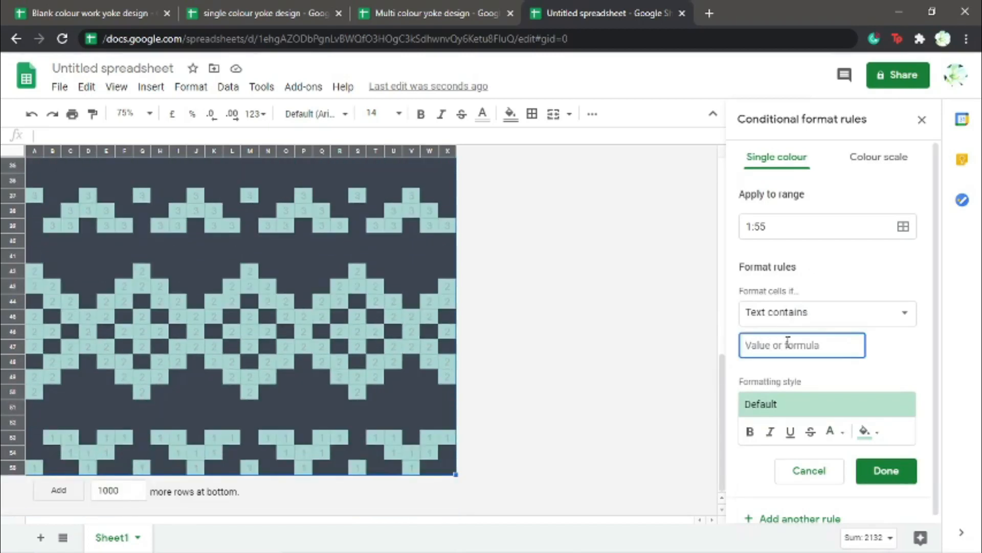
type("1")
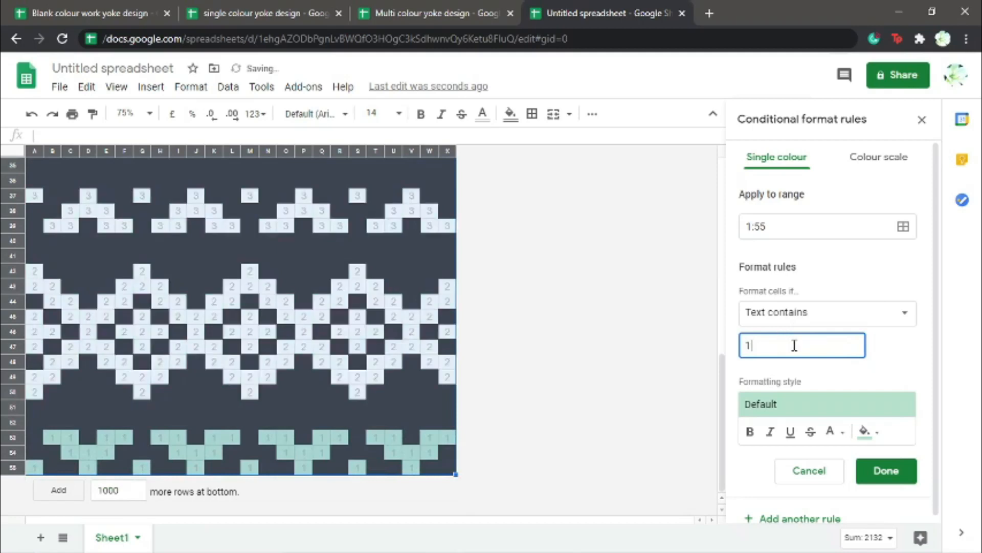
left_click(874, 432)
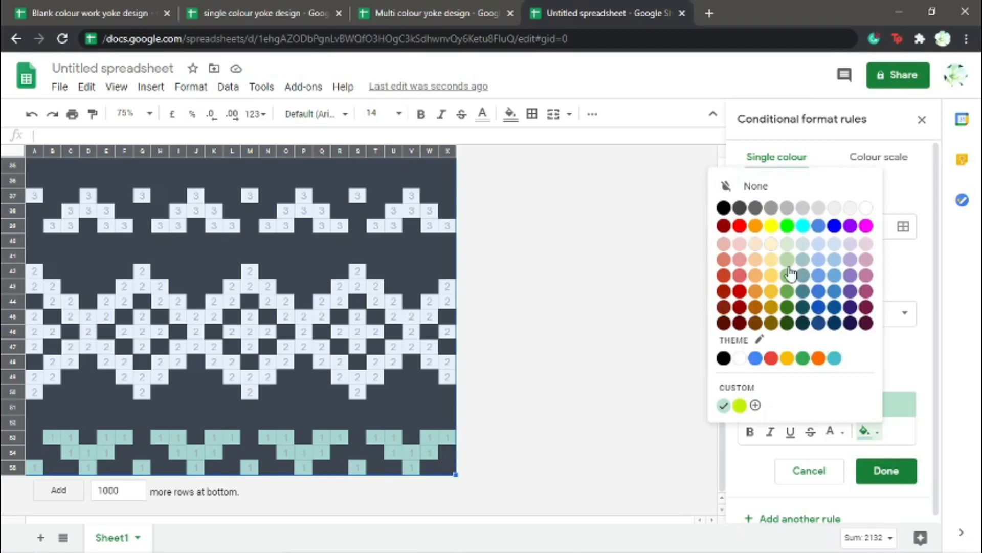
left_click(740, 226)
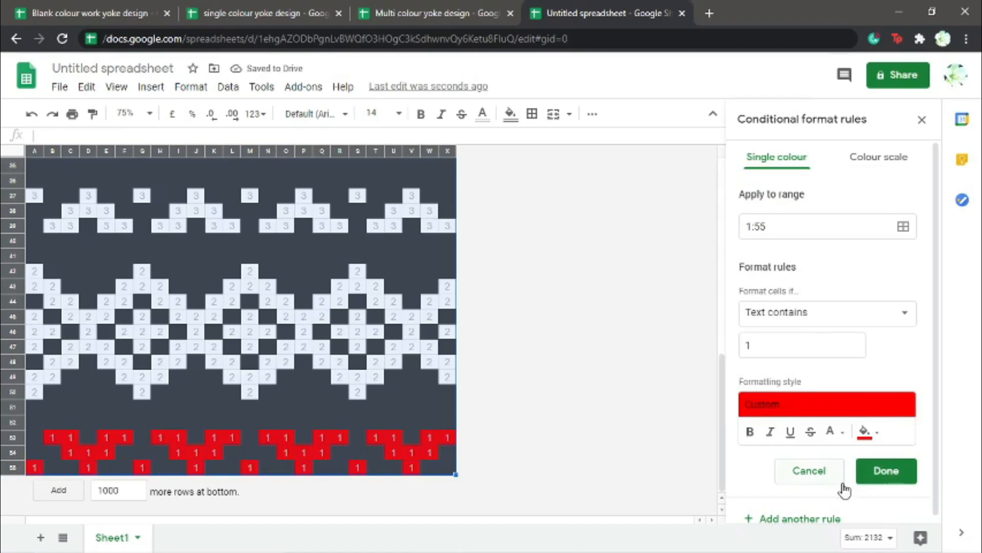
Add another rule for A1:X55 that fills cells whose text contains 2 with orange, and save it
left_click(817, 519)
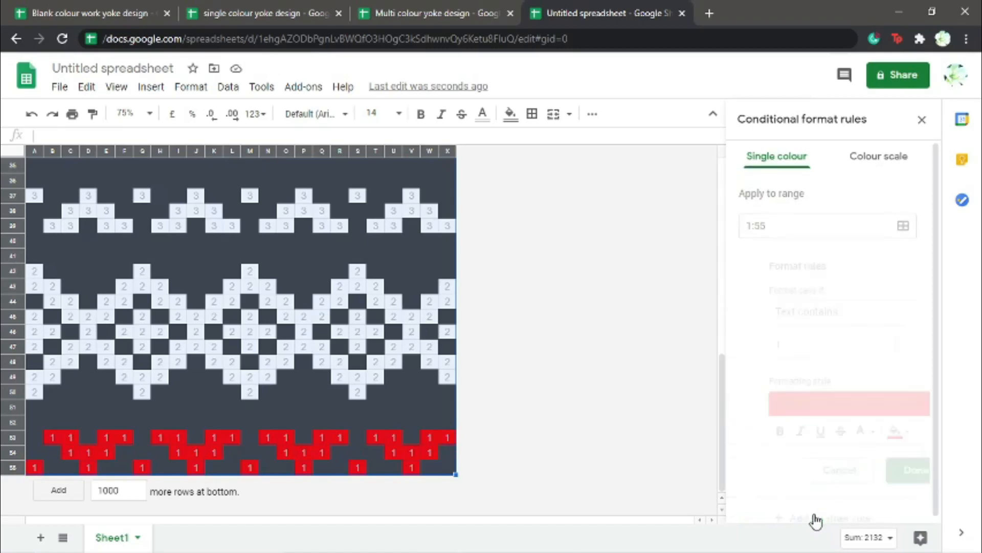
left_click(788, 345)
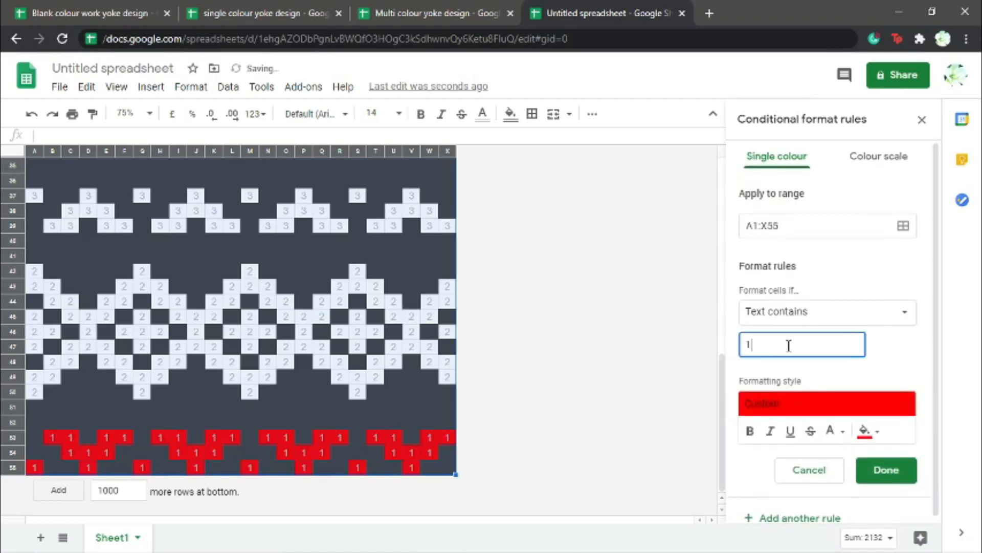
key("BackSpace")
type("2")
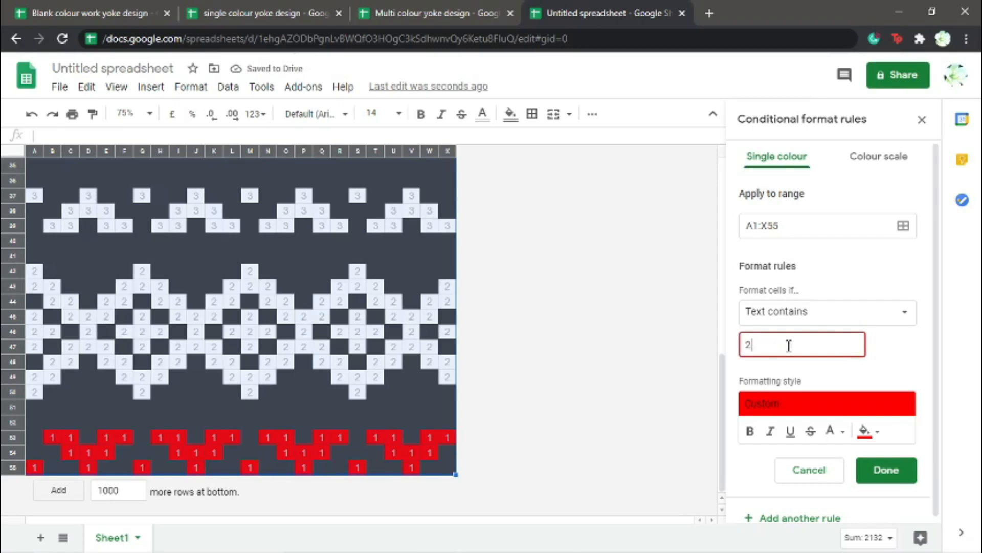
left_click(870, 431)
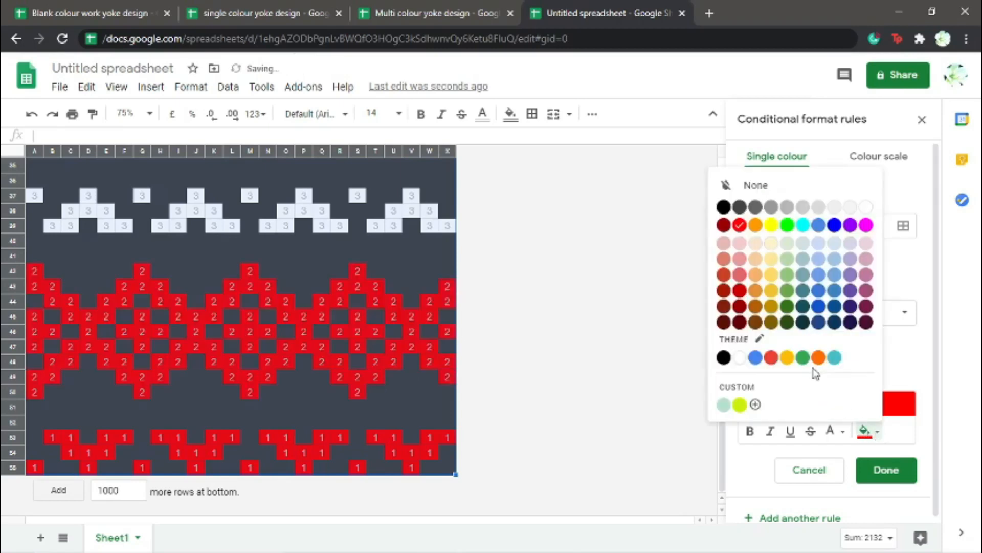
left_click(756, 225)
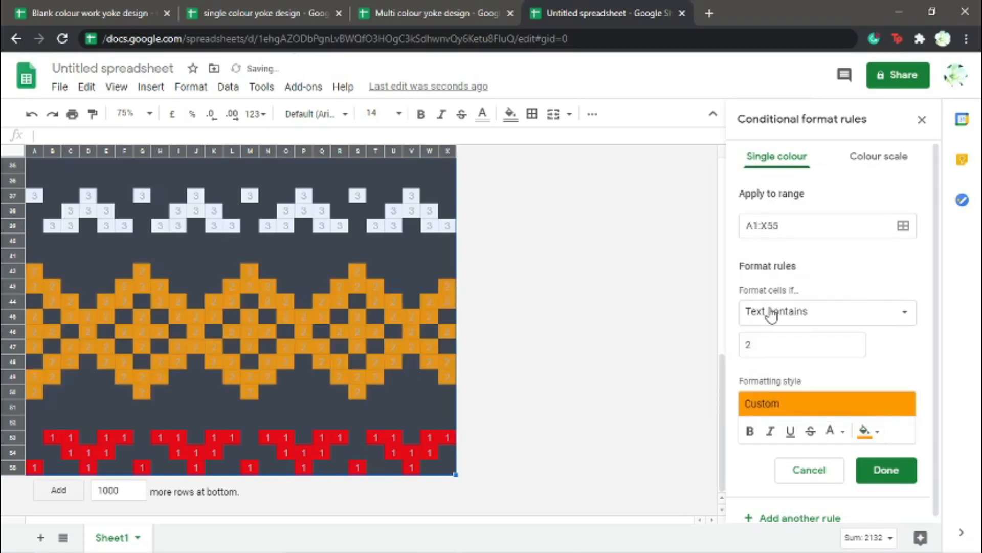
left_click(879, 466)
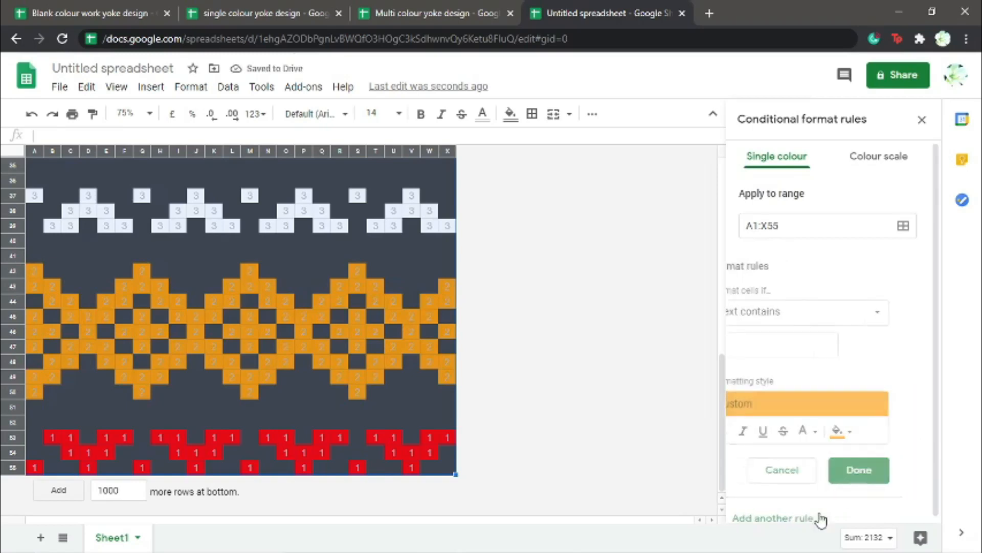
Set up a further rule for A1:X55 that fills cells whose text contains 3 with yellow
left_click(774, 347)
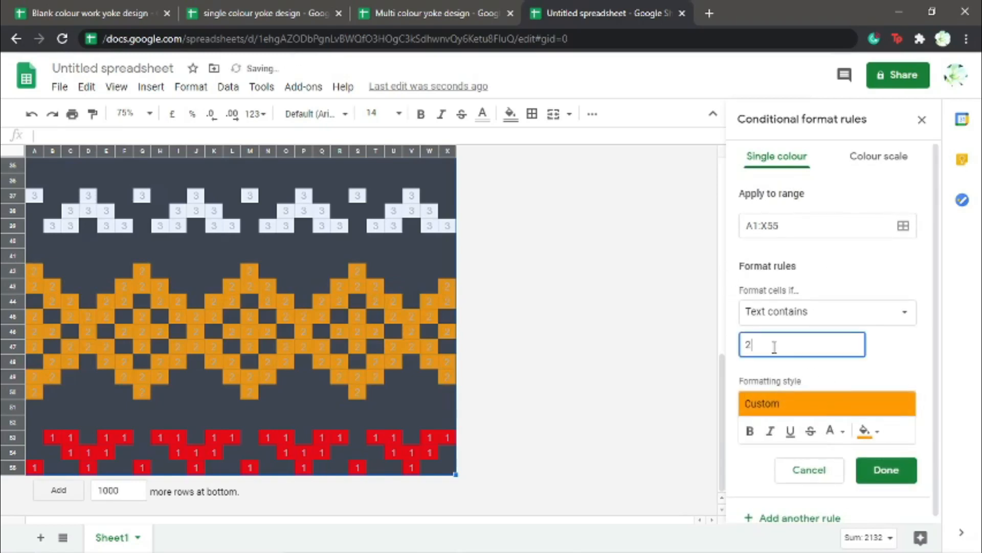
key("BackSpace")
type("3")
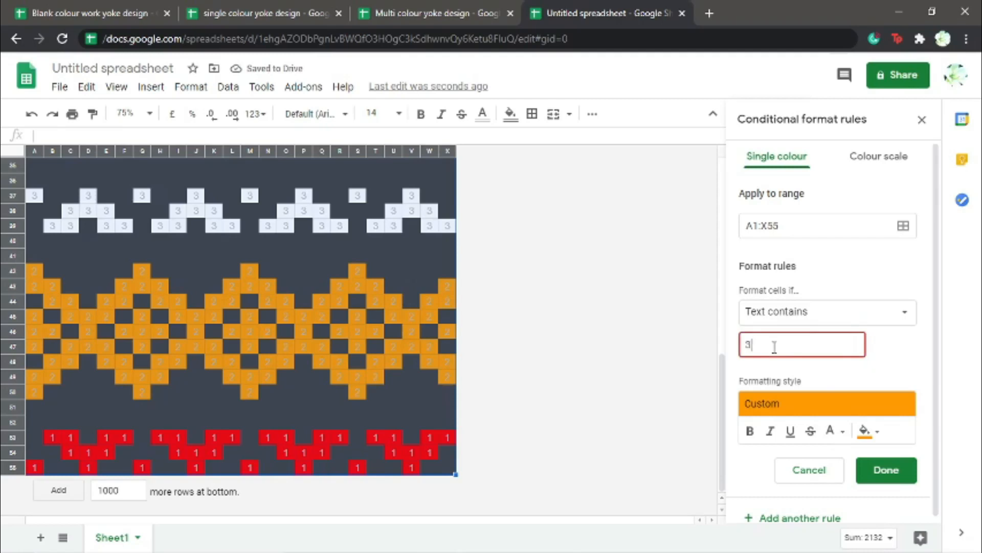
left_click(865, 432)
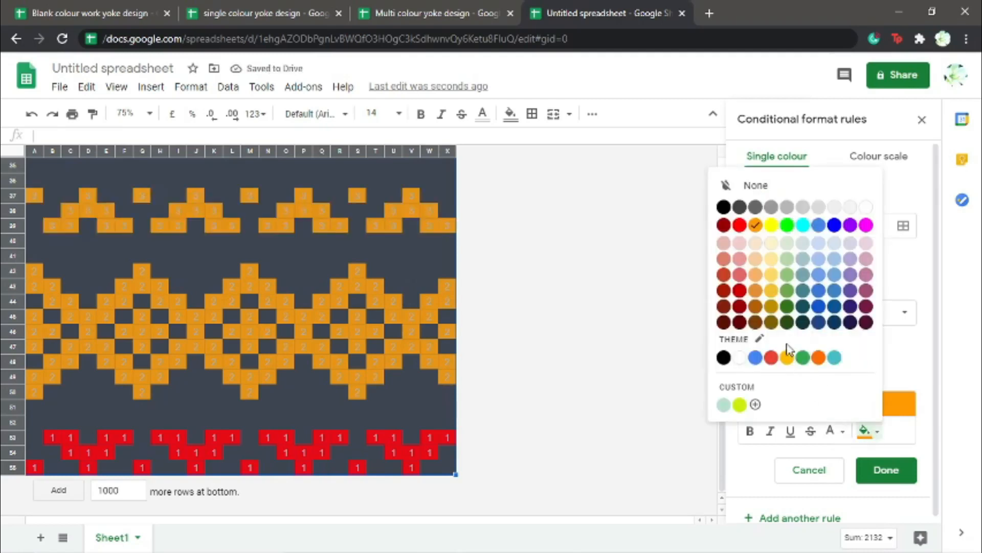
left_click(775, 228)
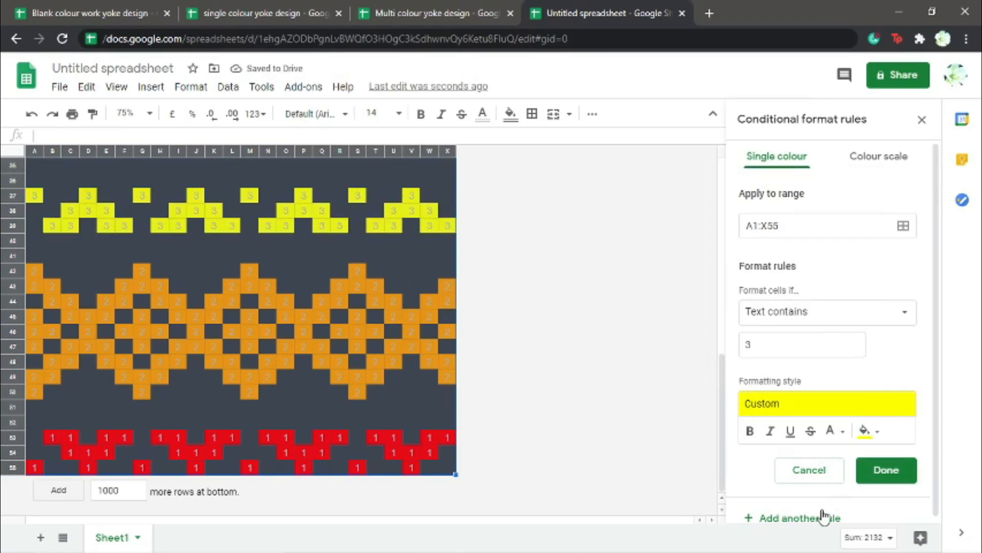
Add a rule for A1:X55 that fills cells whose text contains 4 with bright green
left_click(796, 345)
key("BackSpace")
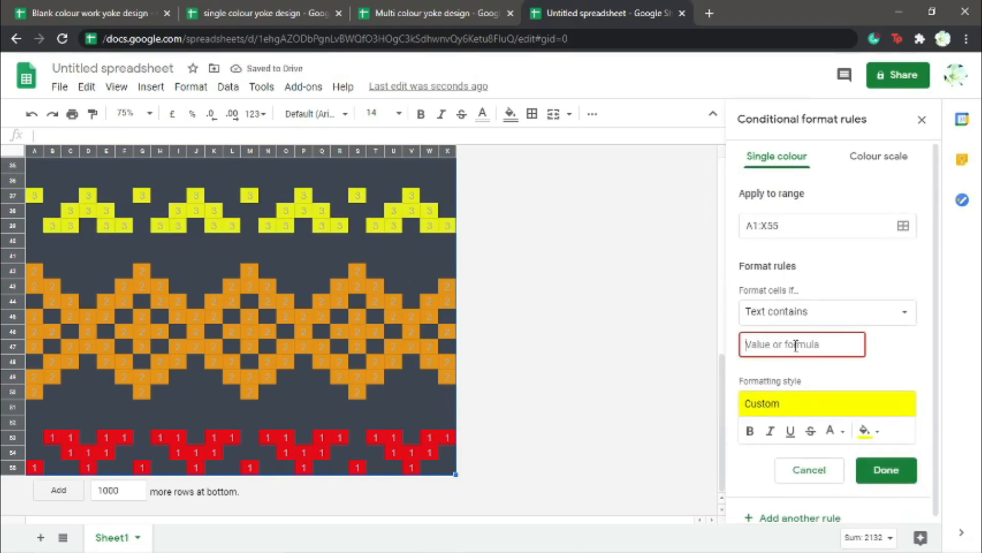
type("4")
left_click(872, 432)
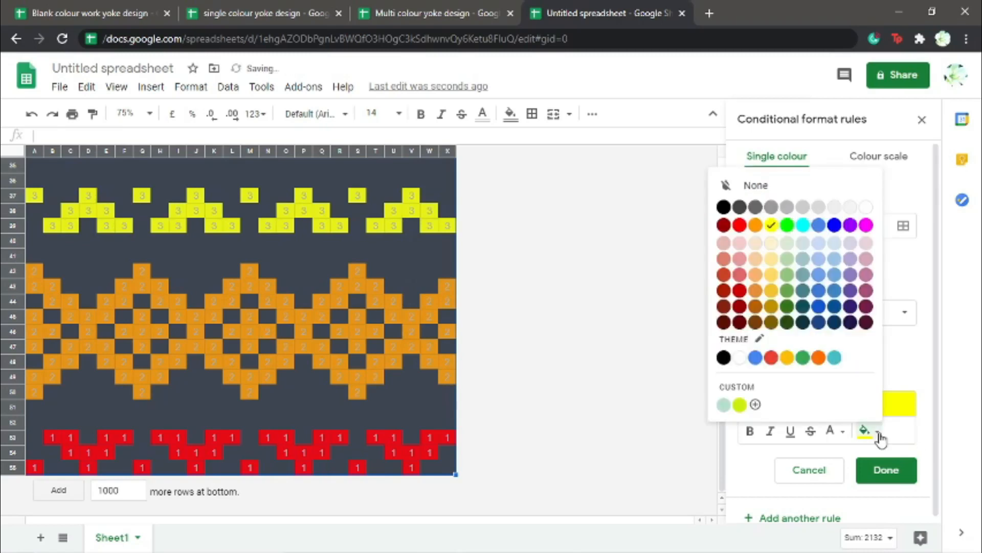
left_click(788, 225)
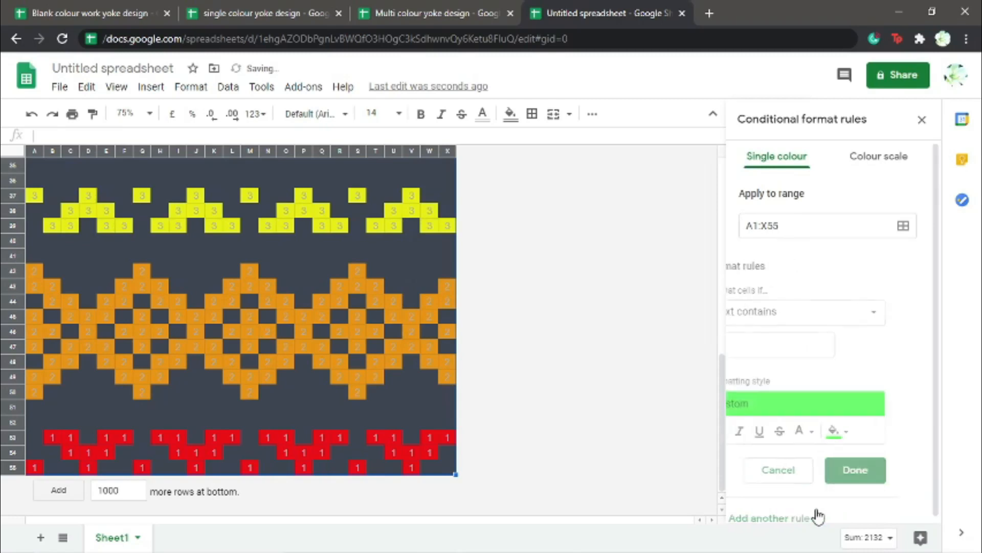
Set the new rule for A1:X55 to fill cells whose text contains 5 with blue
left_click(811, 347)
key("BackSpace")
type("5")
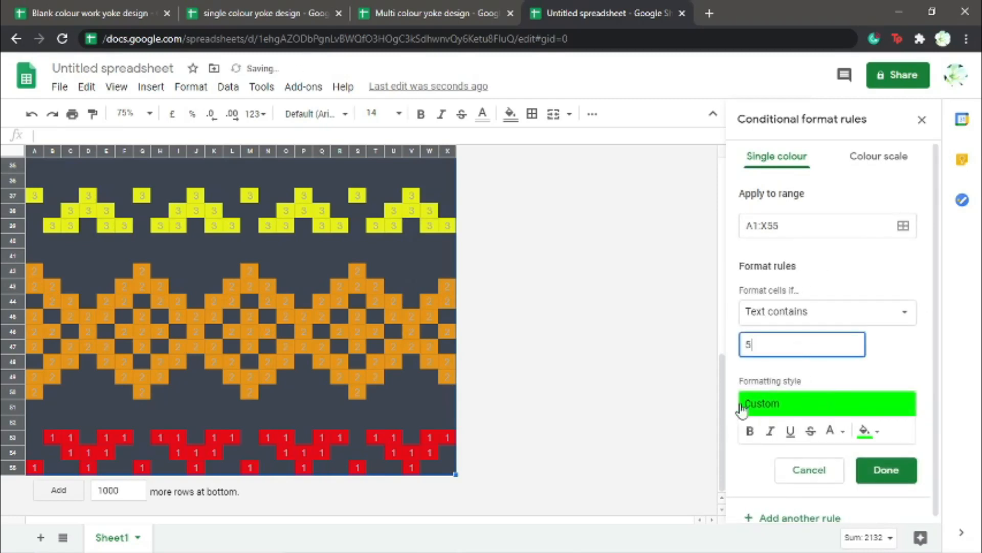
left_click_drag(724, 385, 743, 269)
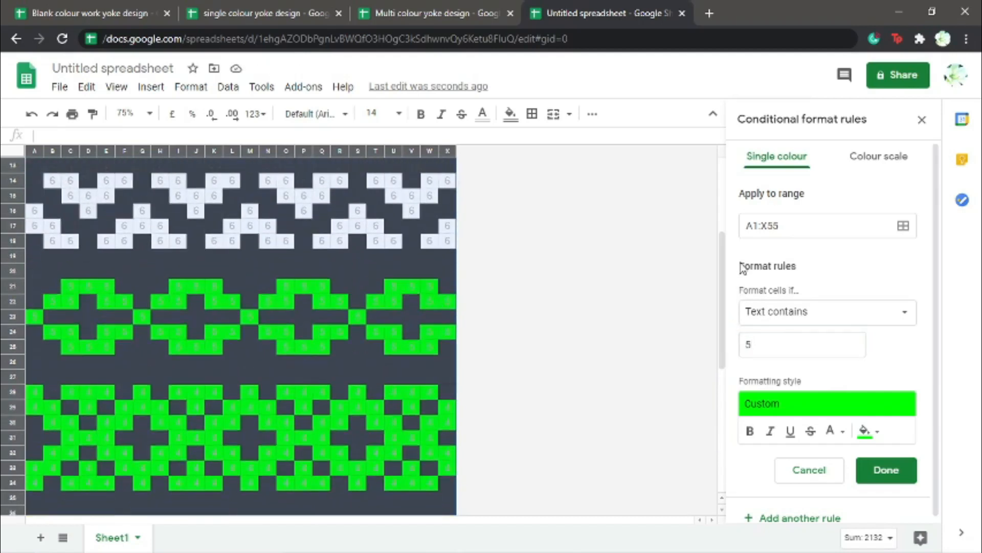
left_click(879, 434)
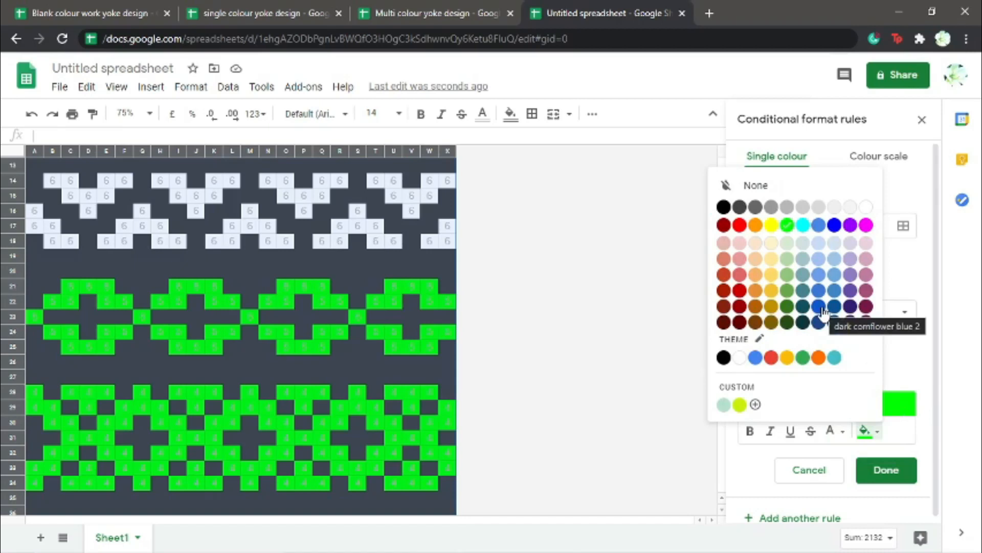
left_click(835, 226)
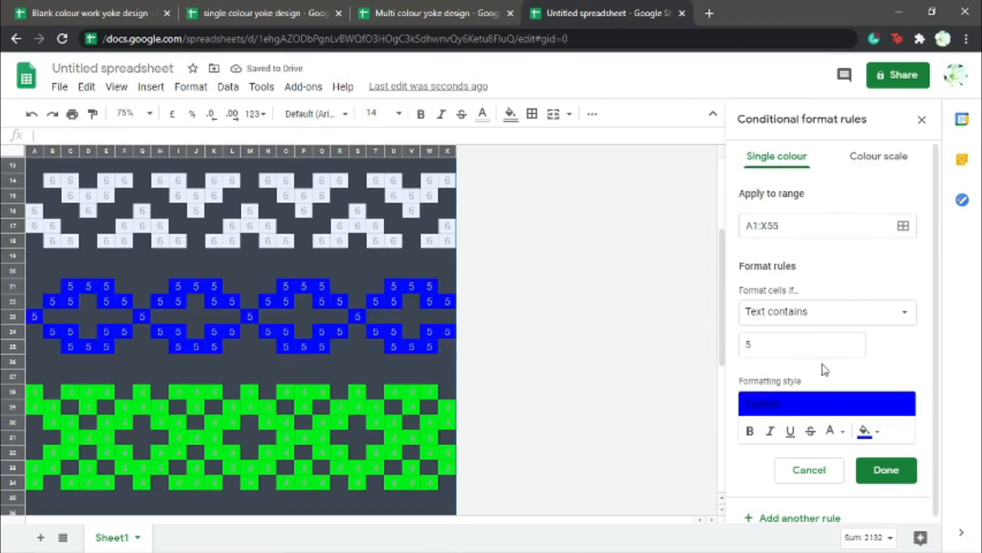
Add a rule for A1:X55 that fills cells whose text contains 6 with purple, and save it
left_click(790, 343)
key("BackSpace")
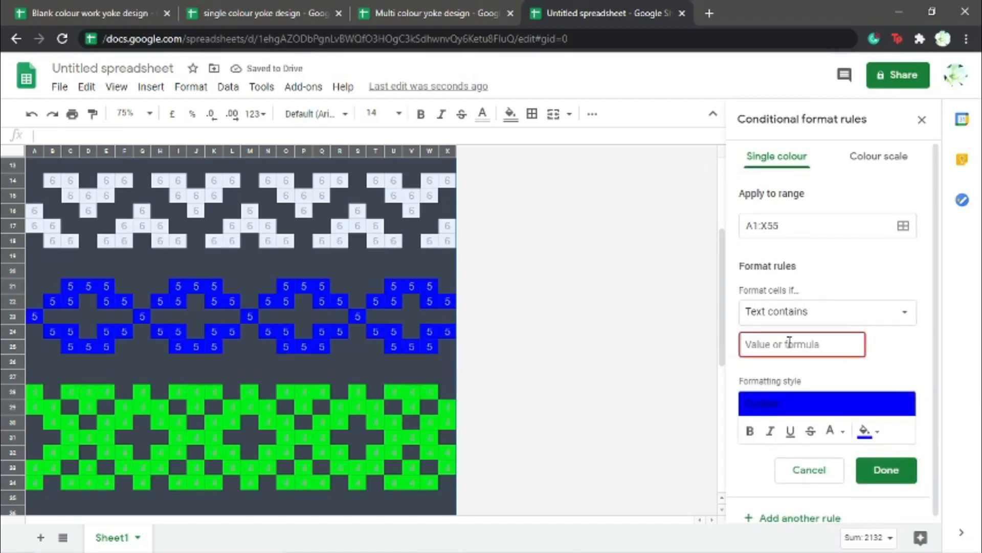
type("6")
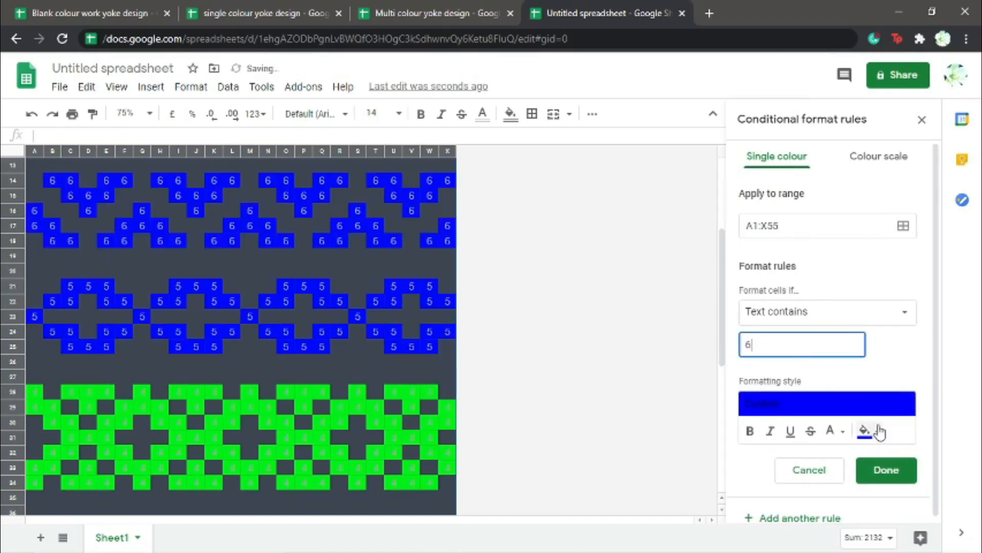
left_click(878, 432)
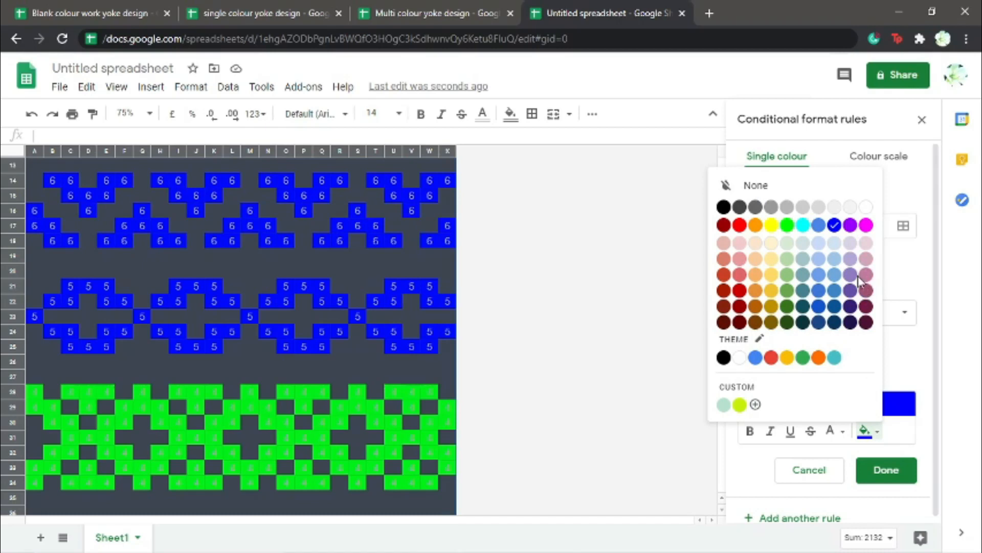
left_click(851, 225)
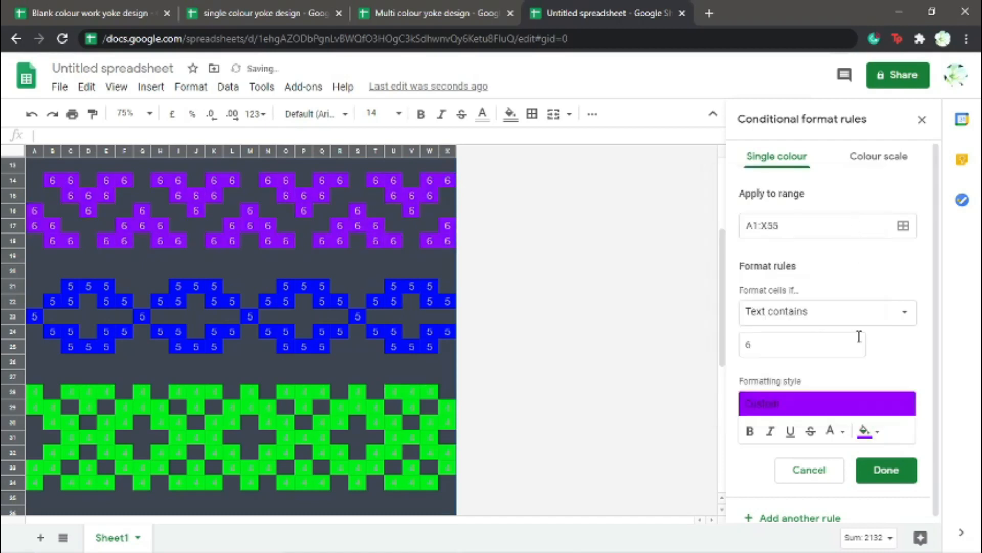
left_click(888, 470)
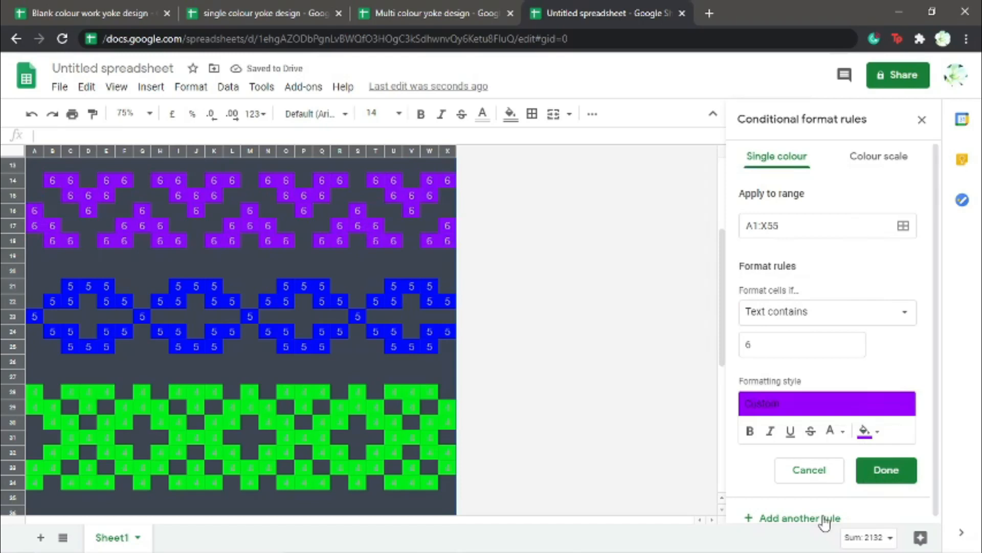
Add another rule for A1:X55 that fills cells whose text contains 7 with dark magenta, and save it
left_click(790, 350)
left_click_drag(721, 319, 711, 246)
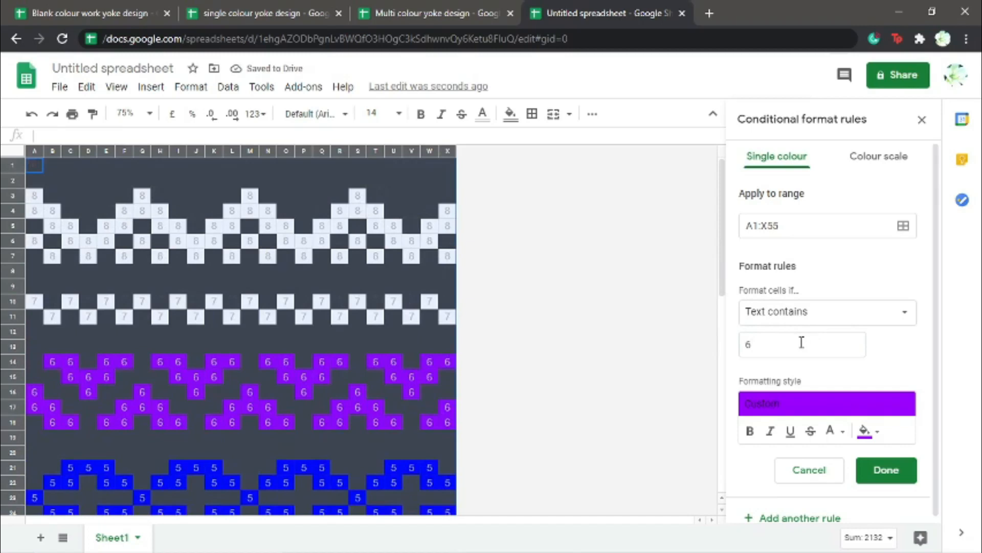
left_click(773, 344)
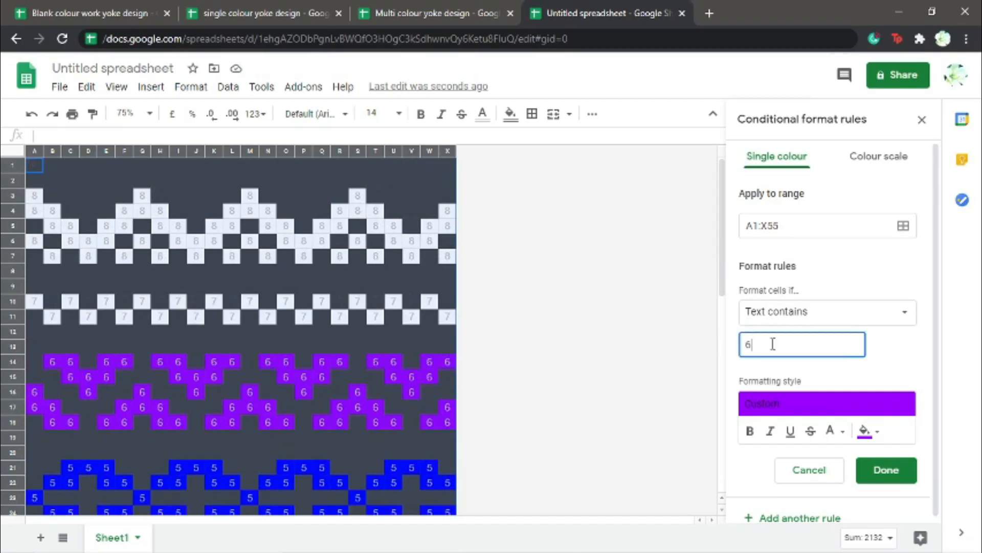
key("BackSpace")
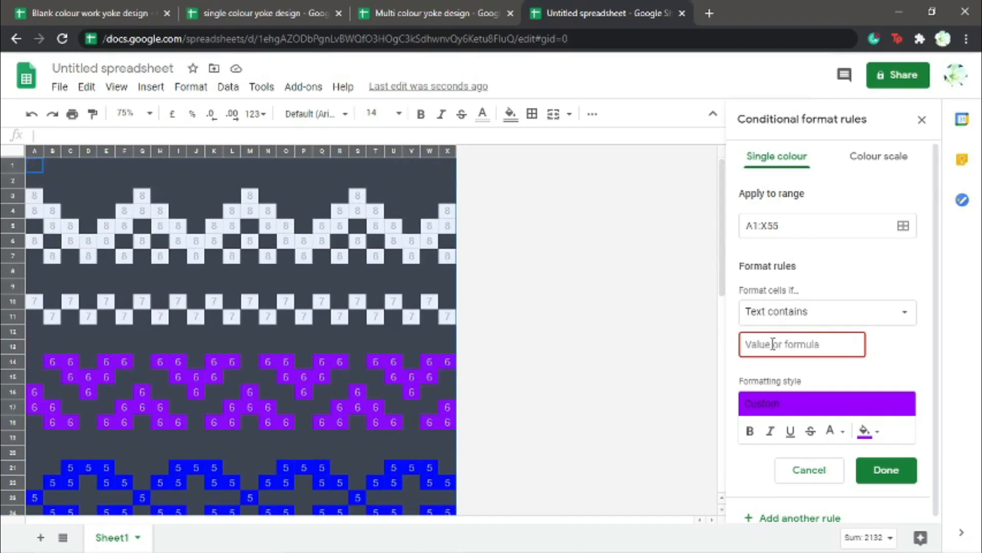
type("7")
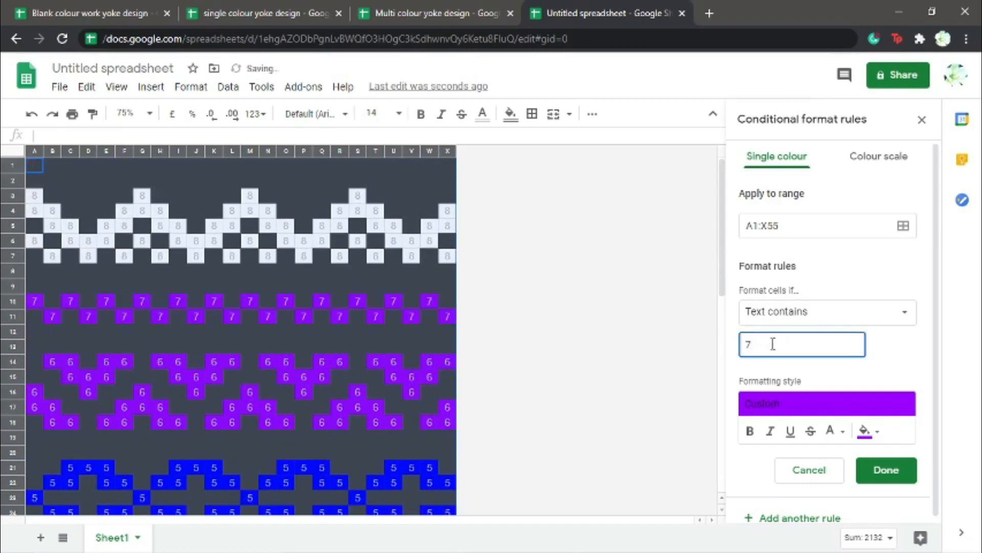
left_click(876, 434)
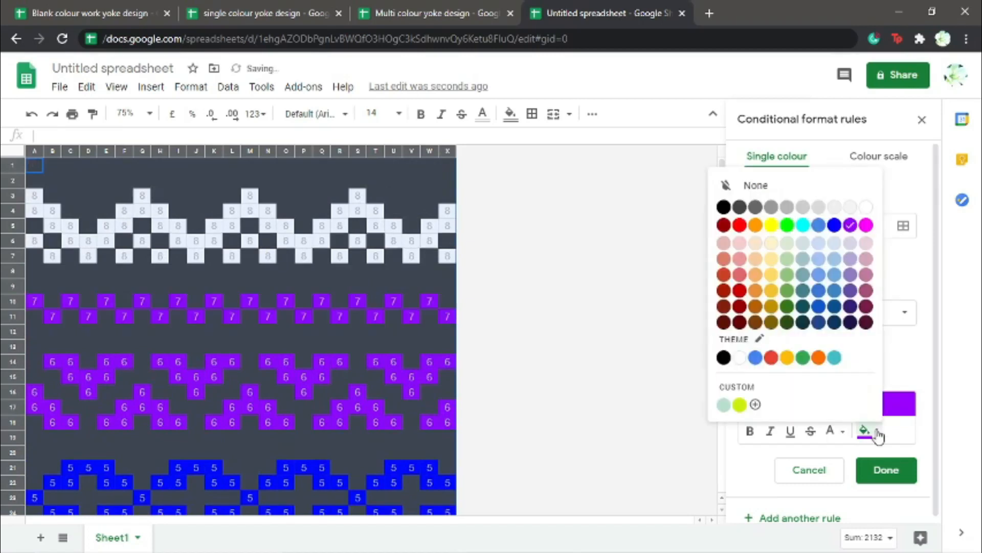
left_click(867, 308)
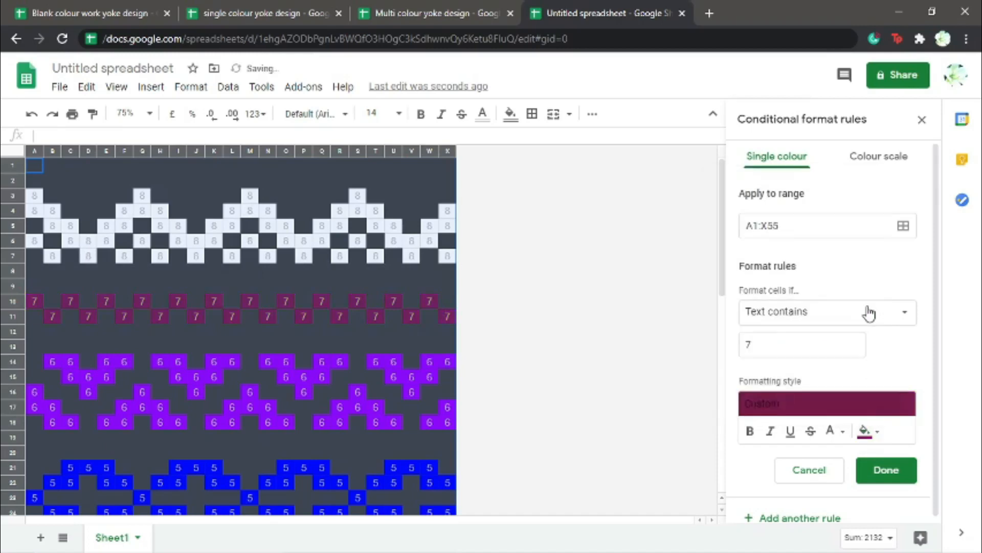
left_click(880, 477)
Create a final rule for A1:X55 that fills cells whose text contains 8 with very dark purple, and save it
left_click(792, 342)
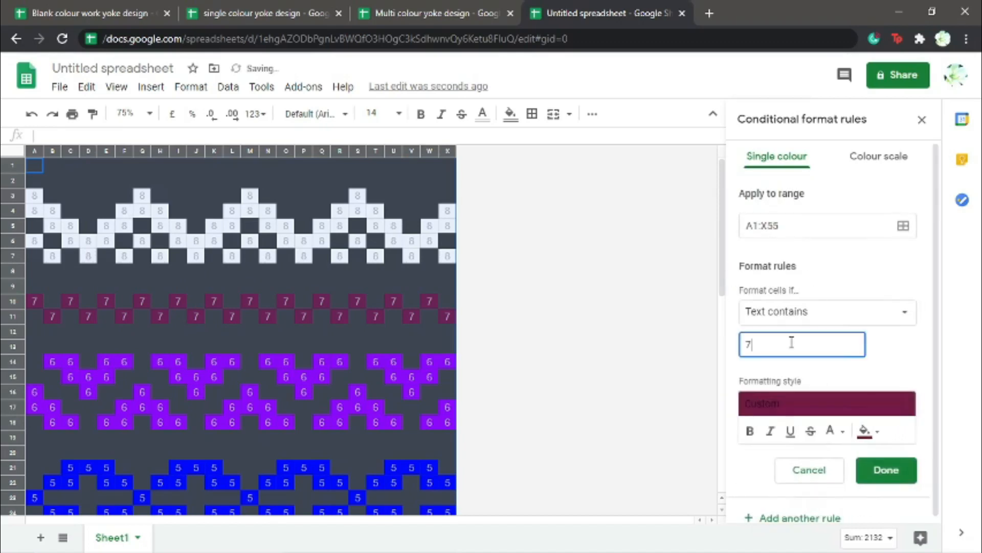
key("BackSpace")
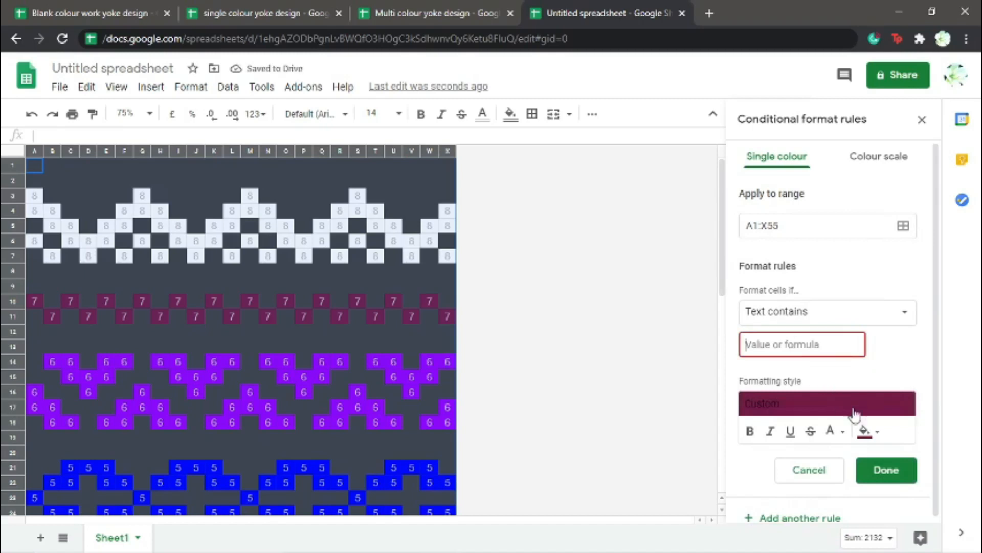
type("8")
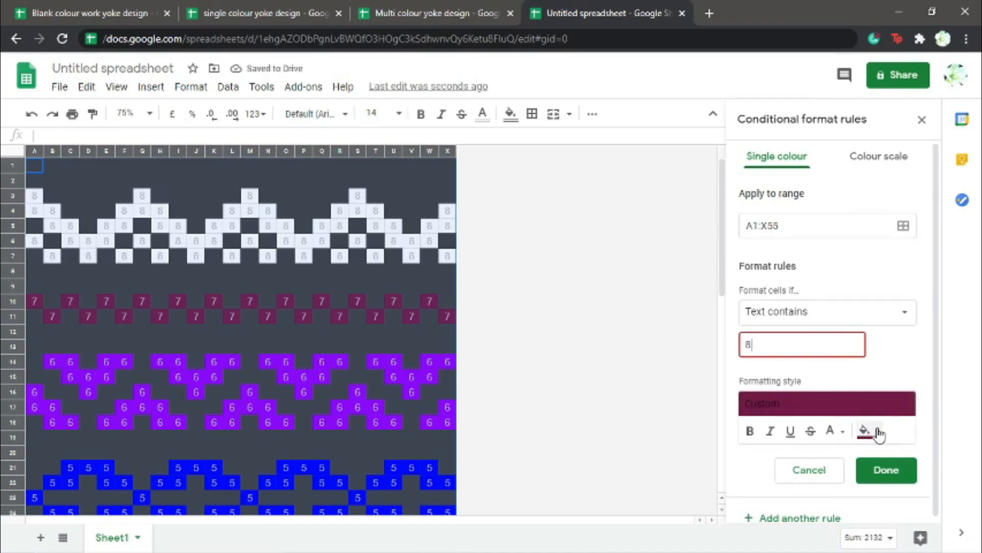
left_click(876, 434)
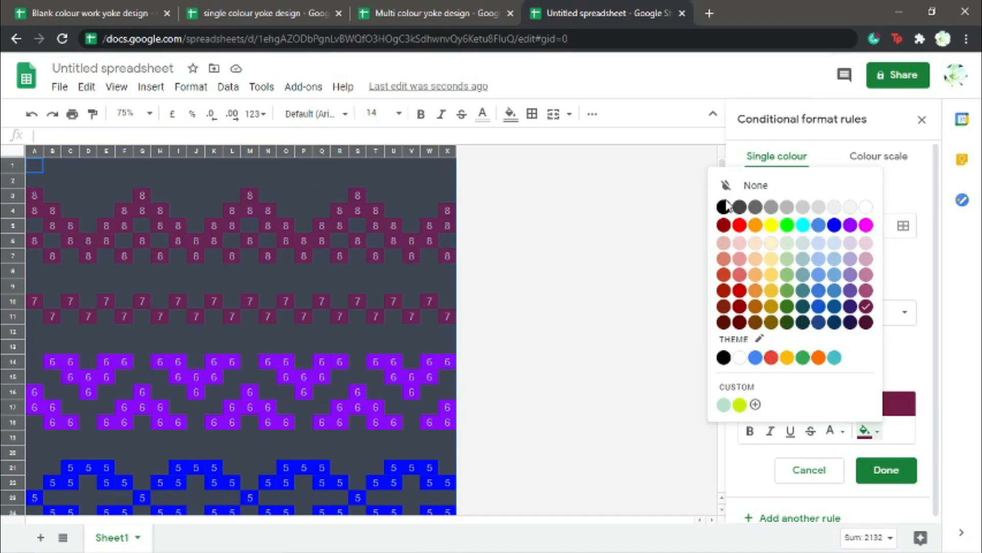
left_click(866, 207)
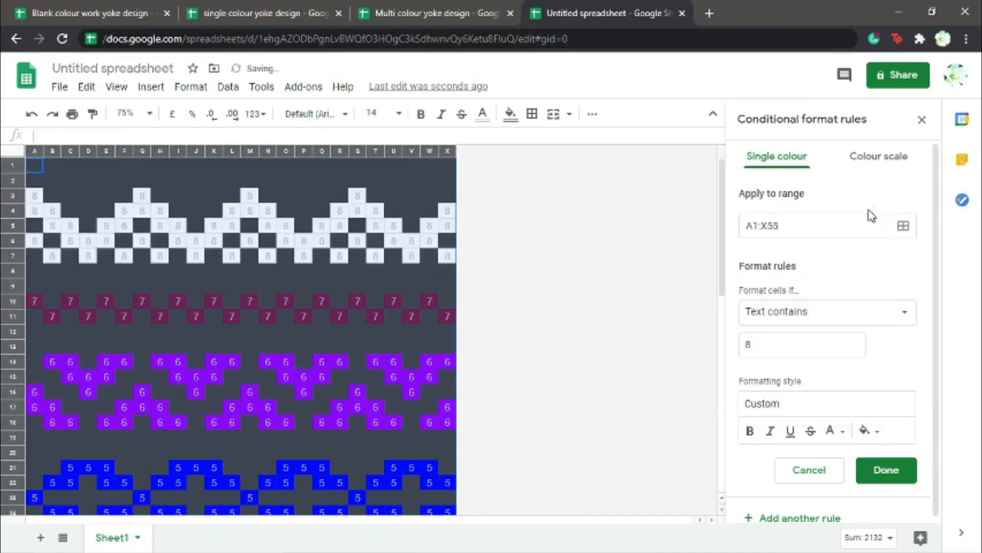
left_click(869, 431)
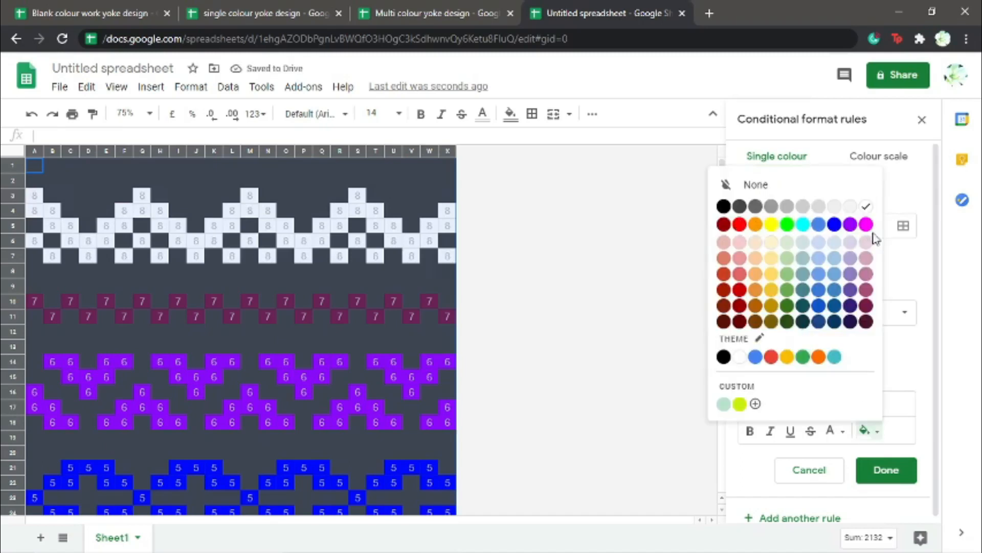
left_click(851, 322)
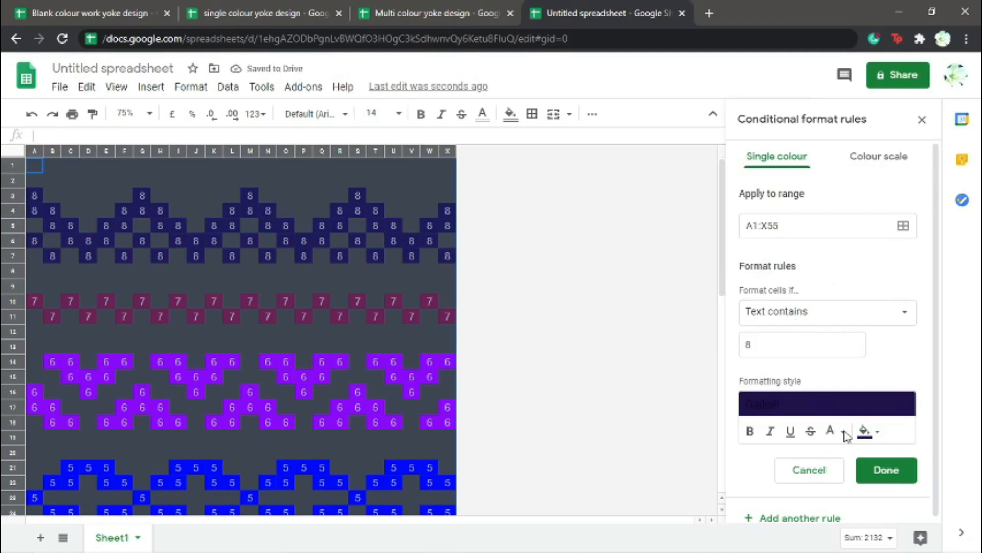
left_click(897, 479)
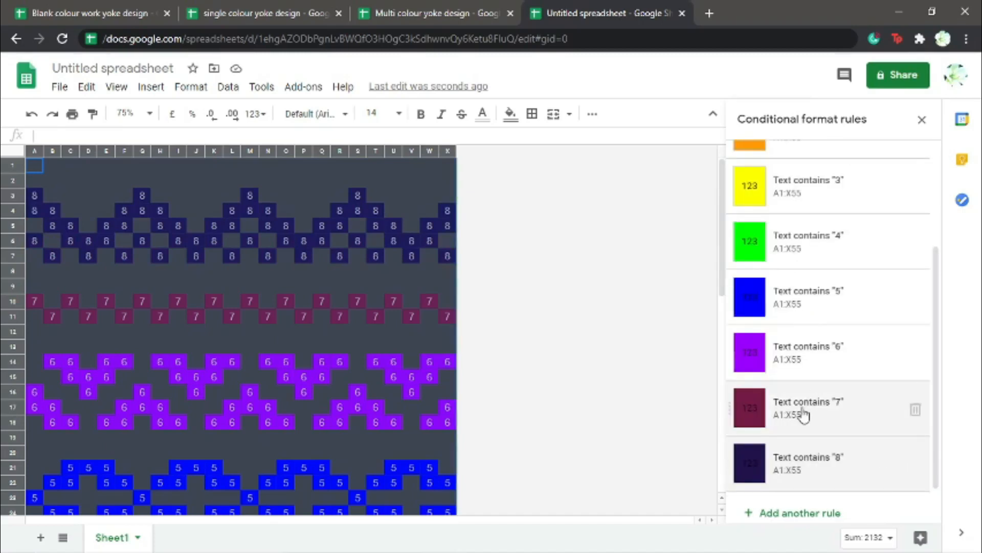
Review the list of conditional format rules and the colours of all pattern bands across the chart
scroll(809, 425, "up", 1)
scroll(808, 434, "up", 3)
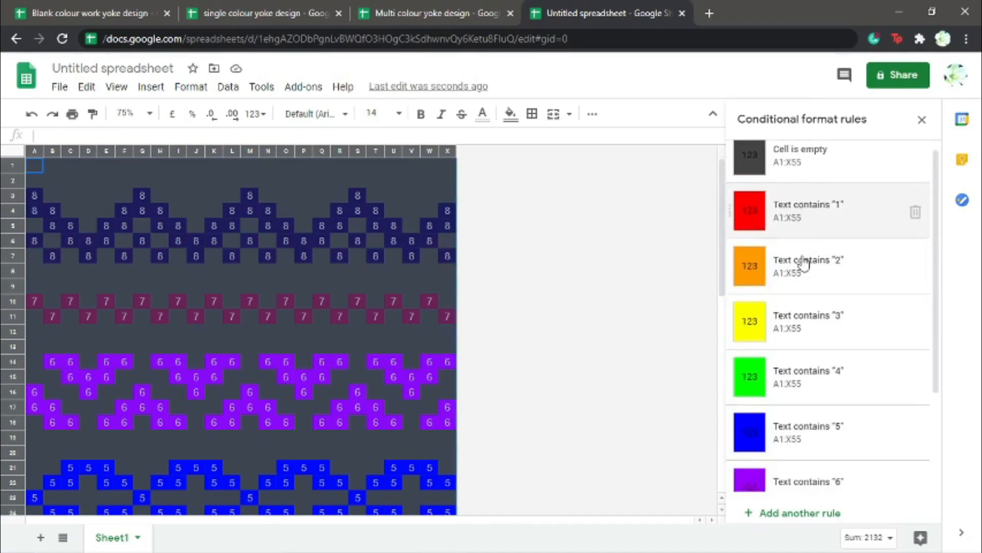
scroll(801, 286, "down", 3)
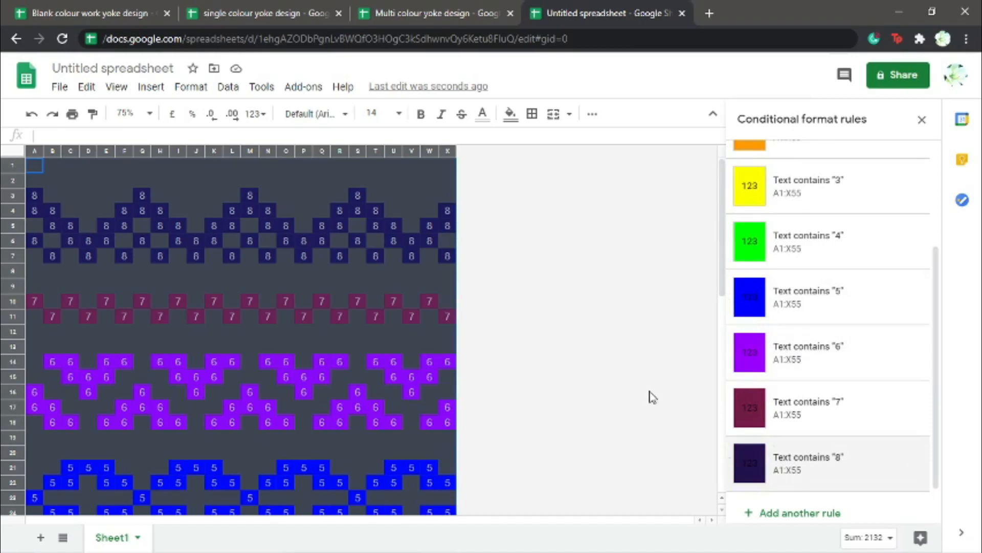
scroll(632, 389, "down", 10)
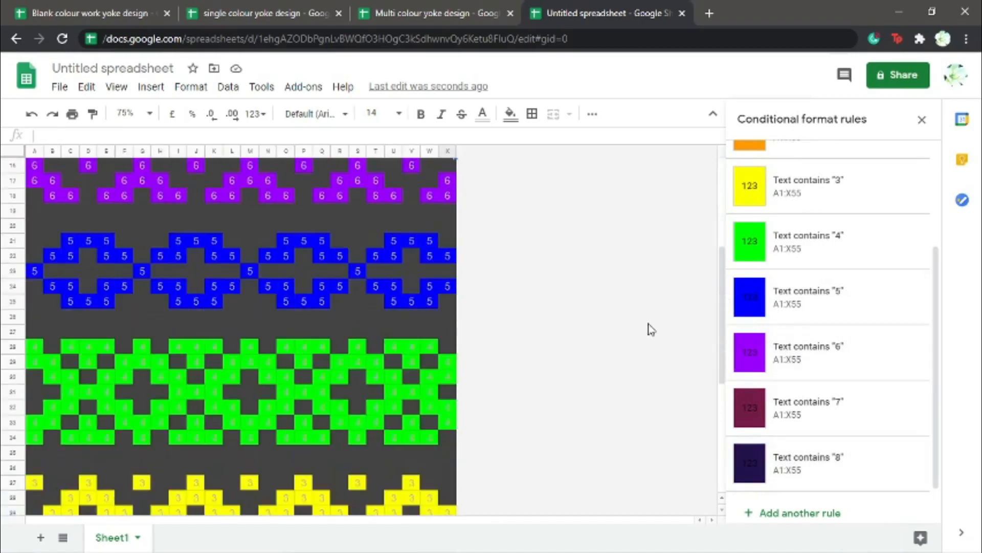
scroll(409, 366, "down", 5)
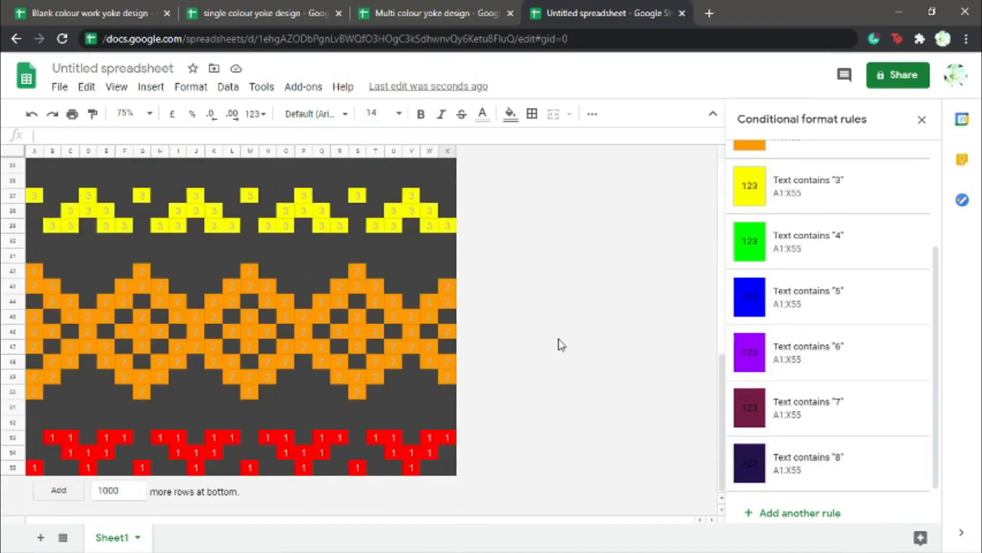
scroll(450, 427, "up", 12)
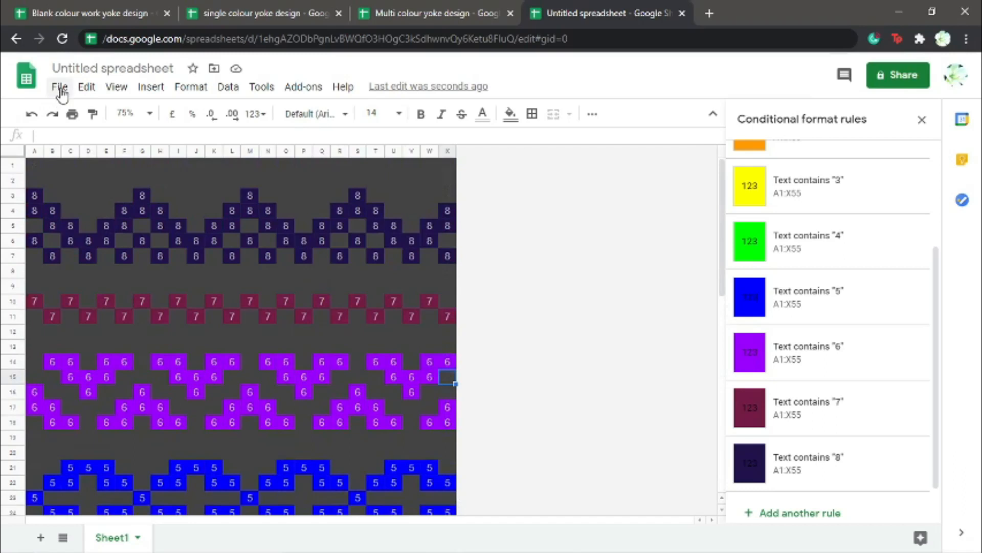
Open the print settings for the current sheet and choose Portrait orientation with the scale set to Fit to page
left_click(73, 115)
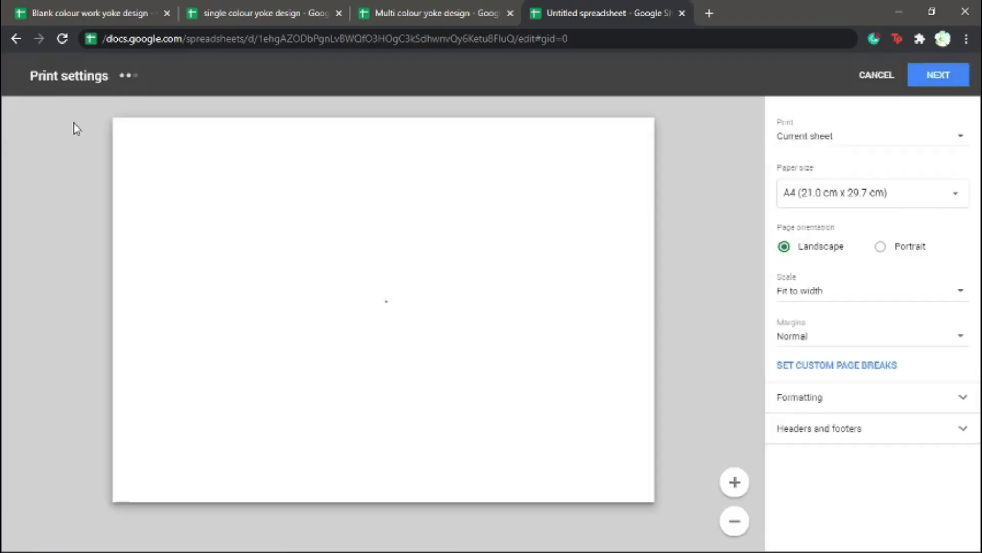
left_click(882, 248)
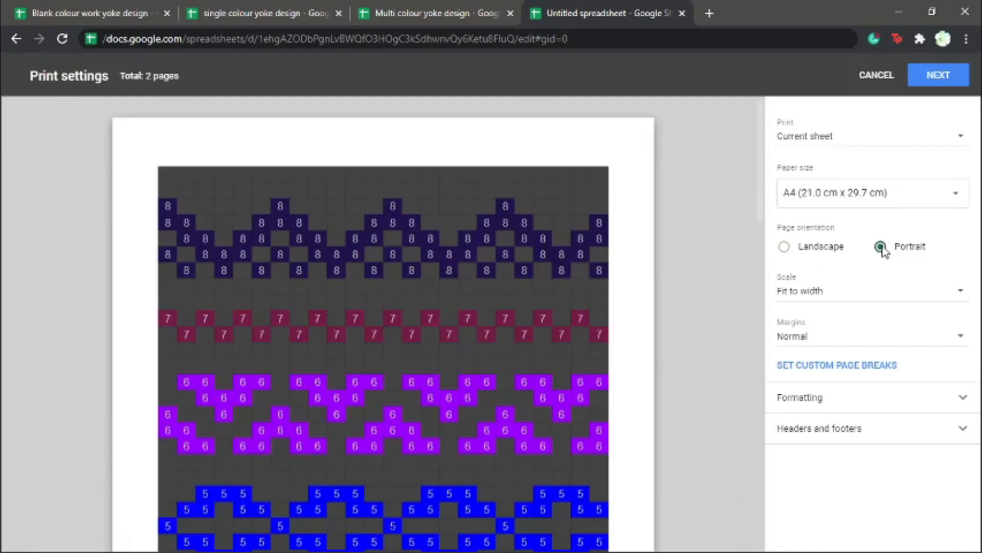
left_click(821, 295)
left_click(842, 340)
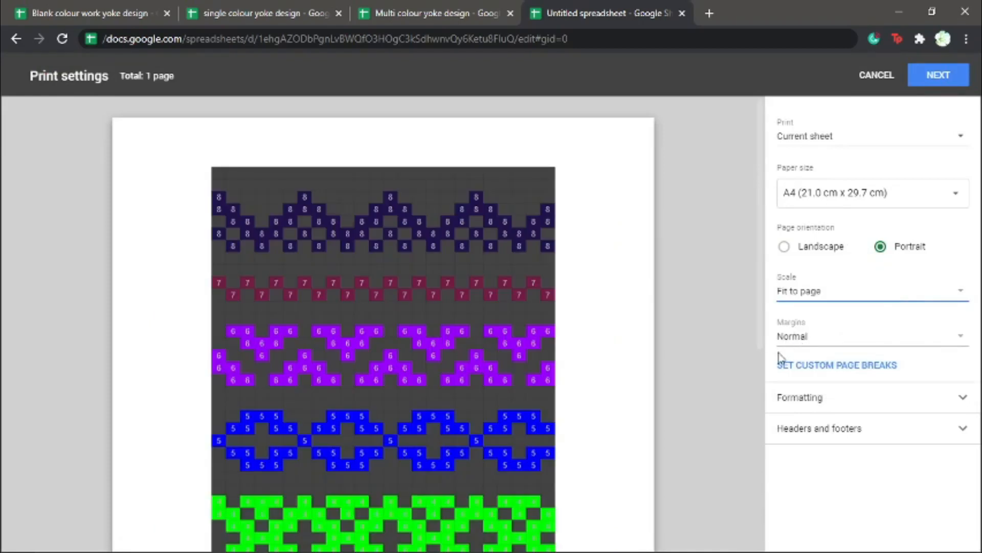
Examine the whole yoke chart in the print preview, and return to the sheet without printing
left_click(737, 522)
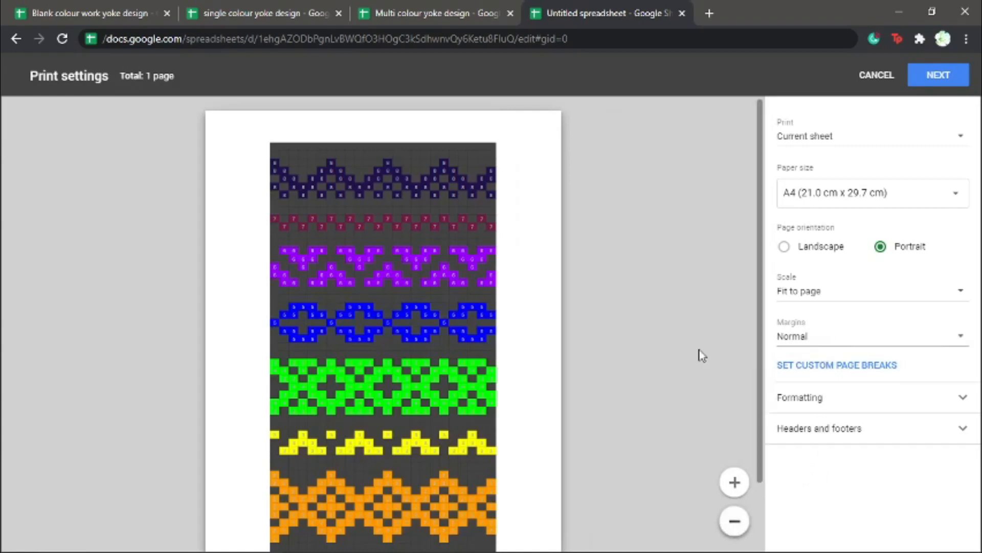
scroll(761, 260, "down", 1)
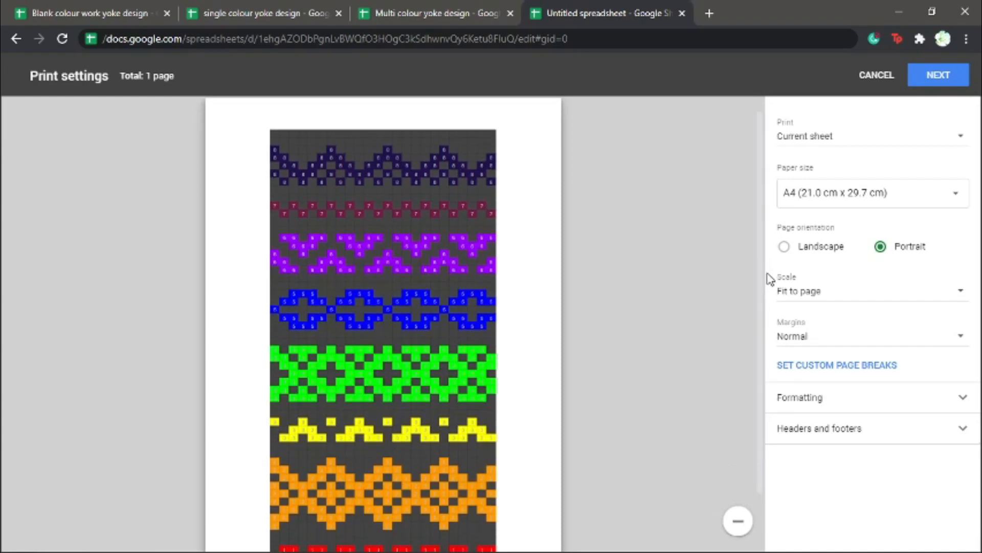
scroll(759, 312, "down", 2)
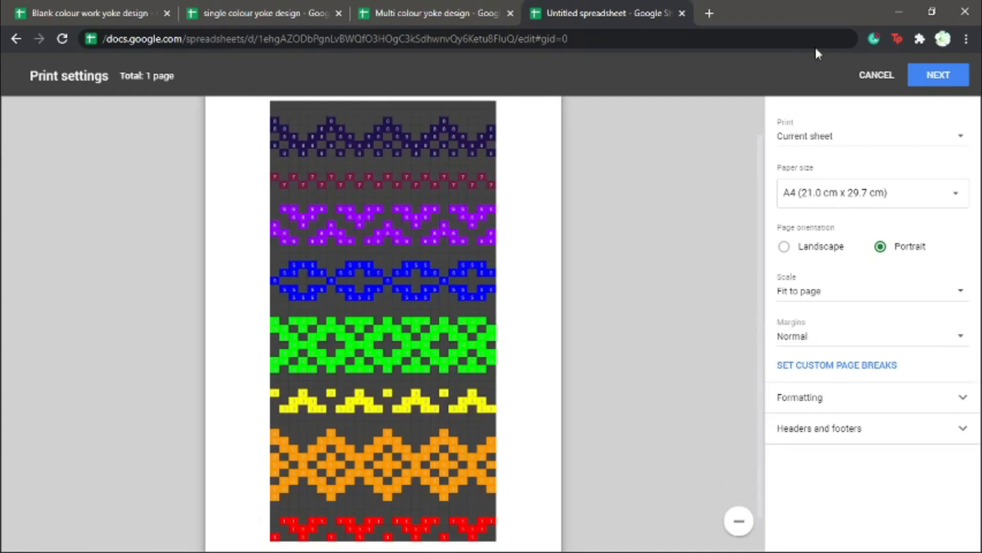
left_click(877, 82)
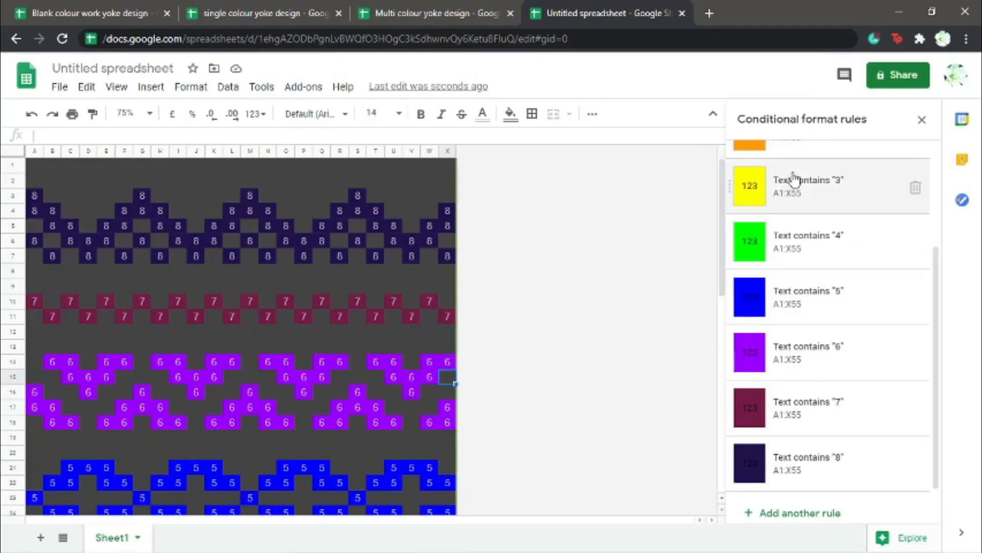